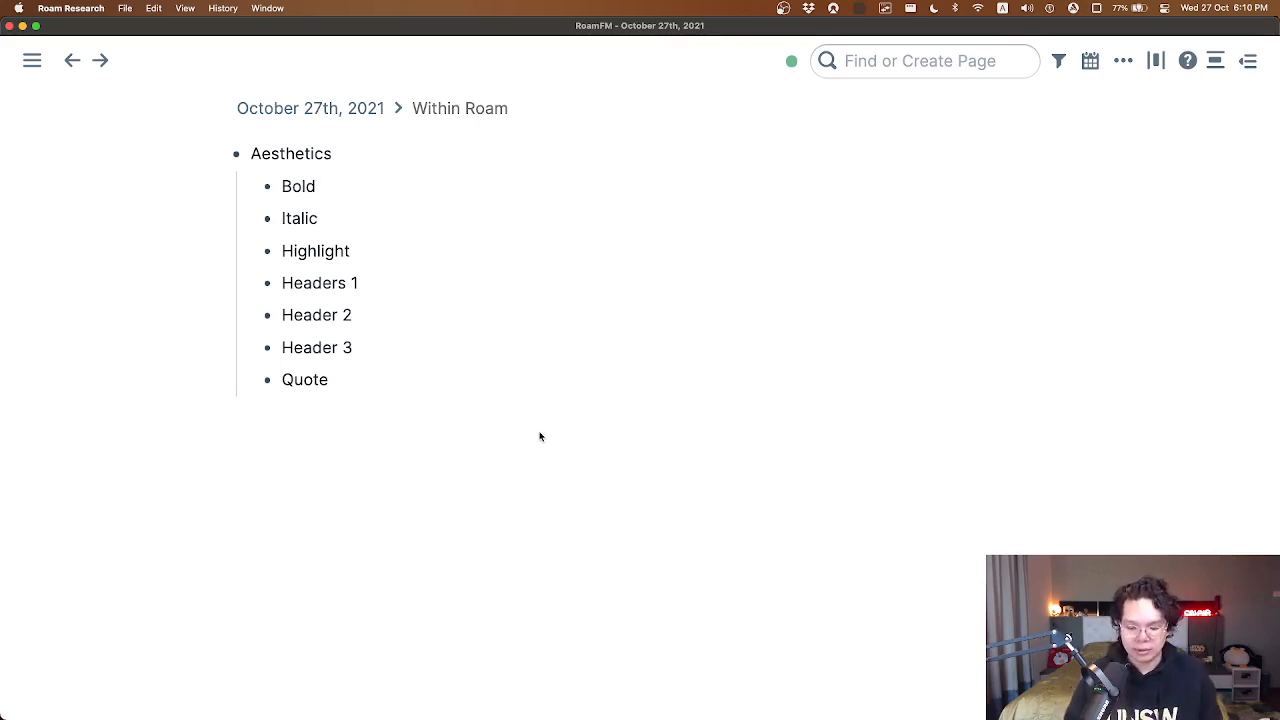
Add a bullet after Bold reading "Having something bold makes it much more important than the rest of the sentence.".
{"action": "key", "text": "Return"}
{"action": "type", "text": "Haviung s"}
{"action": "key", "text": "BackSpace"}
{"action": "key", "text": "BackSpace"}
{"action": "key", "text": "BackSpace"}
{"action": "key", "text": "BackSpace"}
{"action": "type", "text": "ng something bold"}
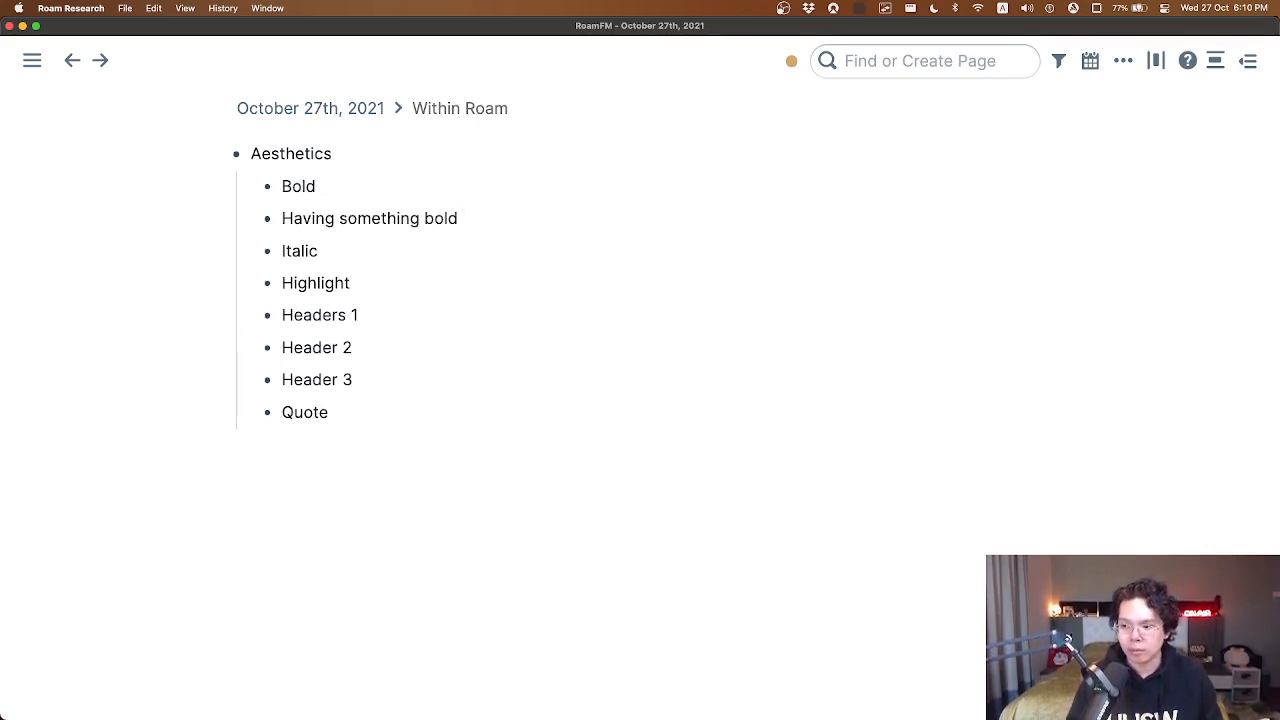
{"action": "type", "text": " makes it m"}
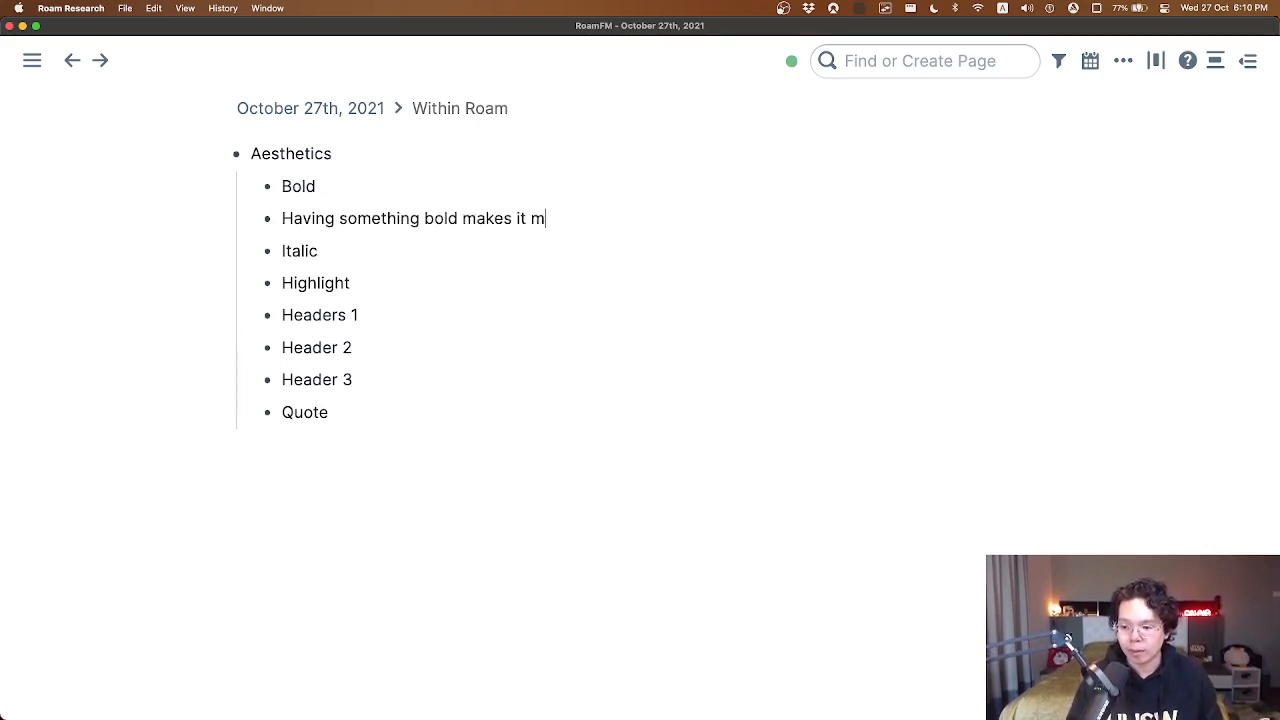
{"action": "type", "text": "uch more important than the re"}
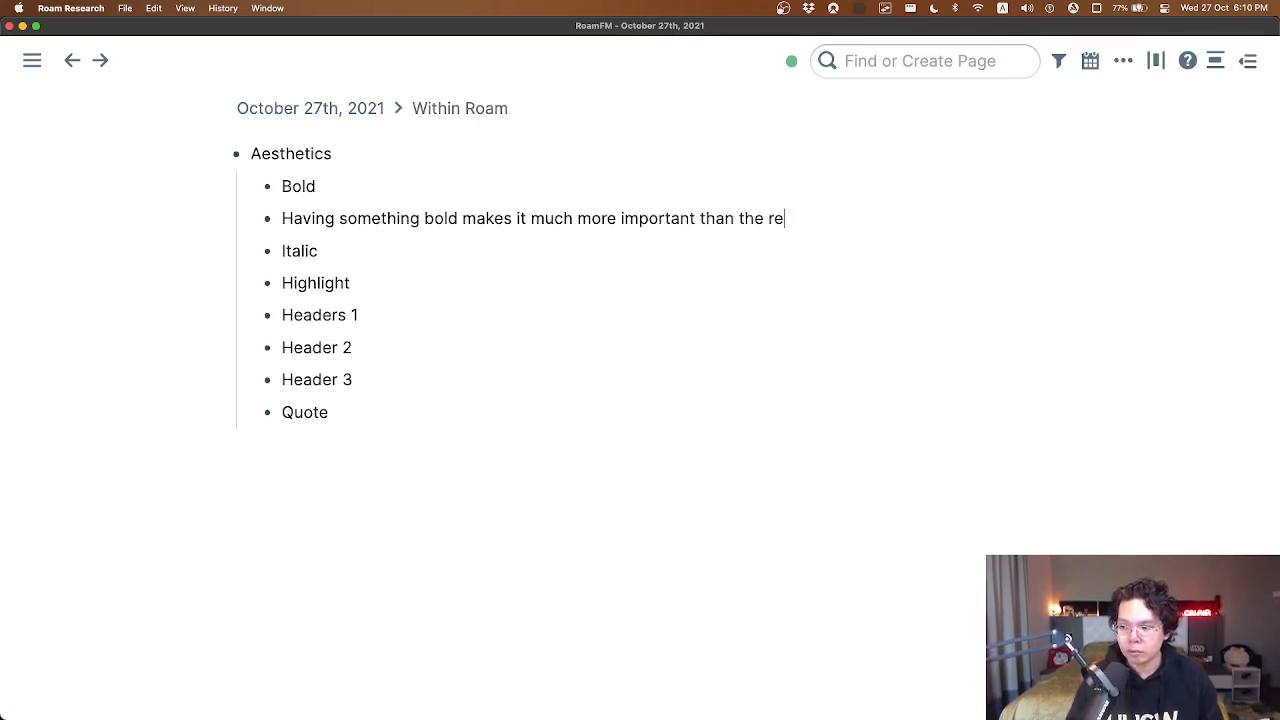
{"action": "type", "text": "st of the sentence."}
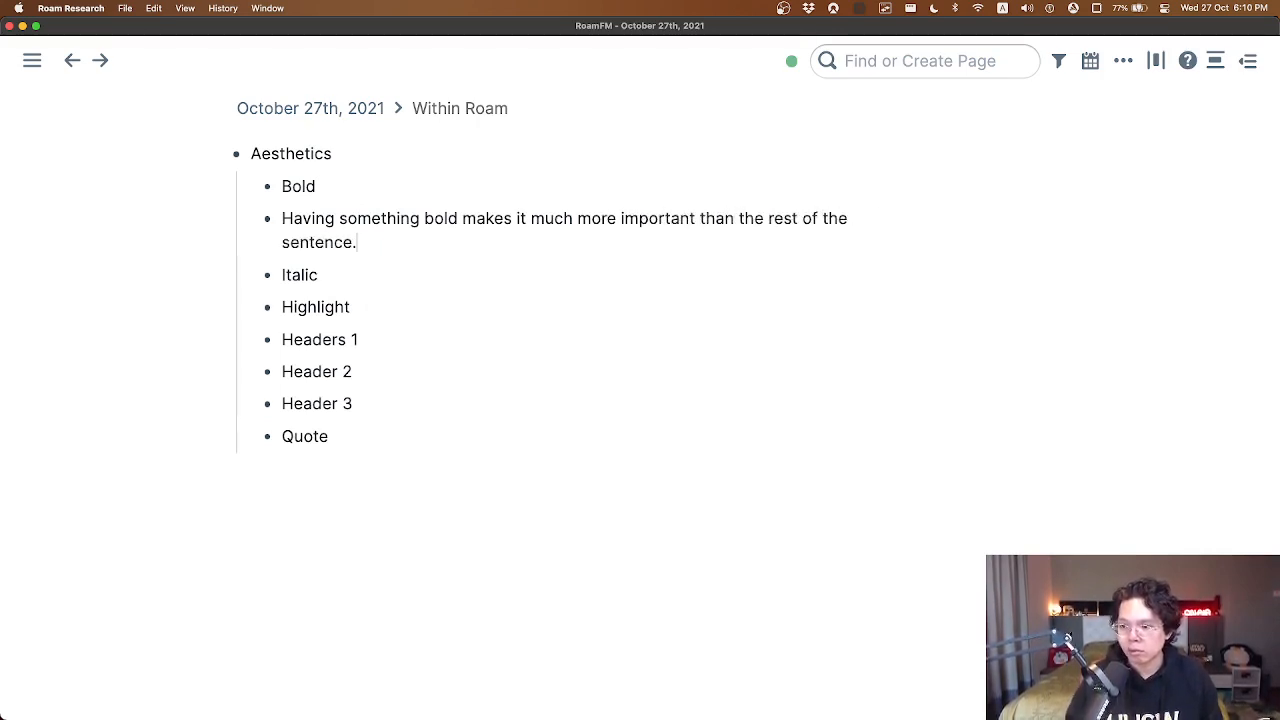
Bold "something bold makes it much more important" in the new sentence and nest the sentence under the Bold bullet.
{"action": "key", "text": "Up"}
{"action": "key", "text": "alt+Right"}
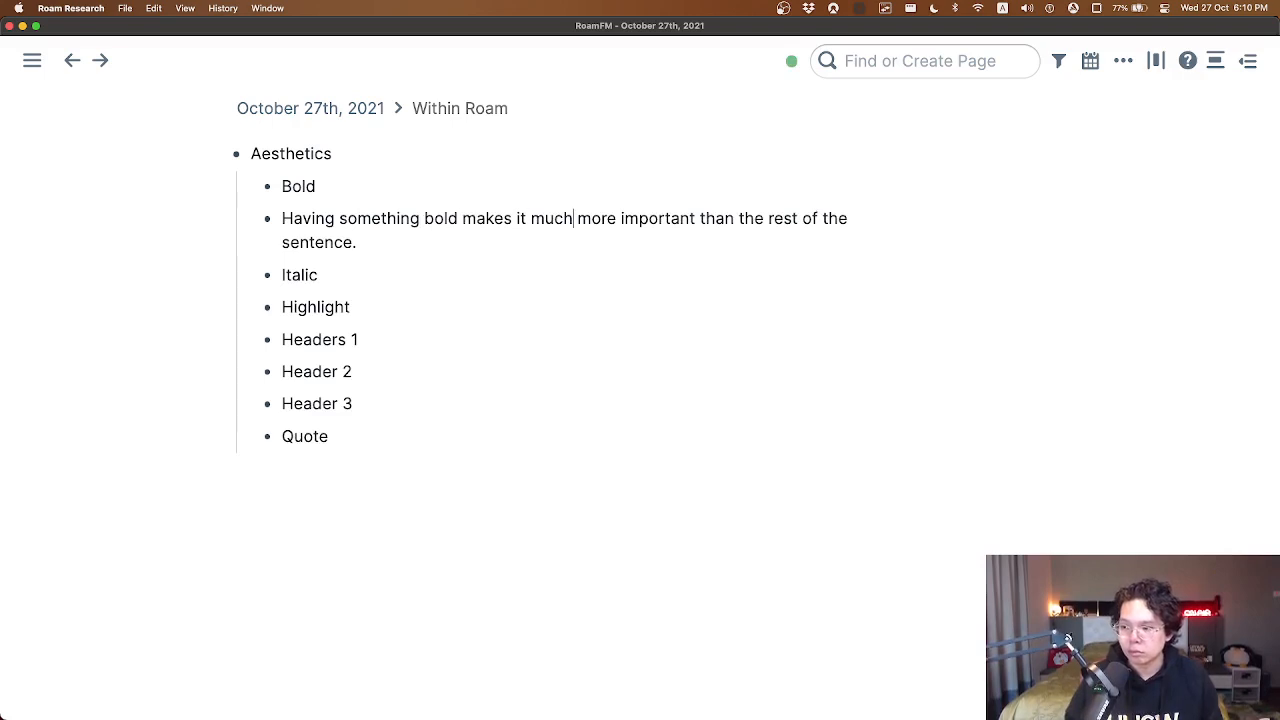
{"action": "key", "text": "super+shift+Left"}
{"action": "key", "text": "shift+Right"}
{"action": "key", "text": "shift+Right"}
{"action": "key", "text": "shift+Right"}
{"action": "key", "text": "shift+Right"}
{"action": "key", "text": "shift+Right"}
{"action": "key", "text": "shift+Right"}
{"action": "key", "text": "shift+Right"}
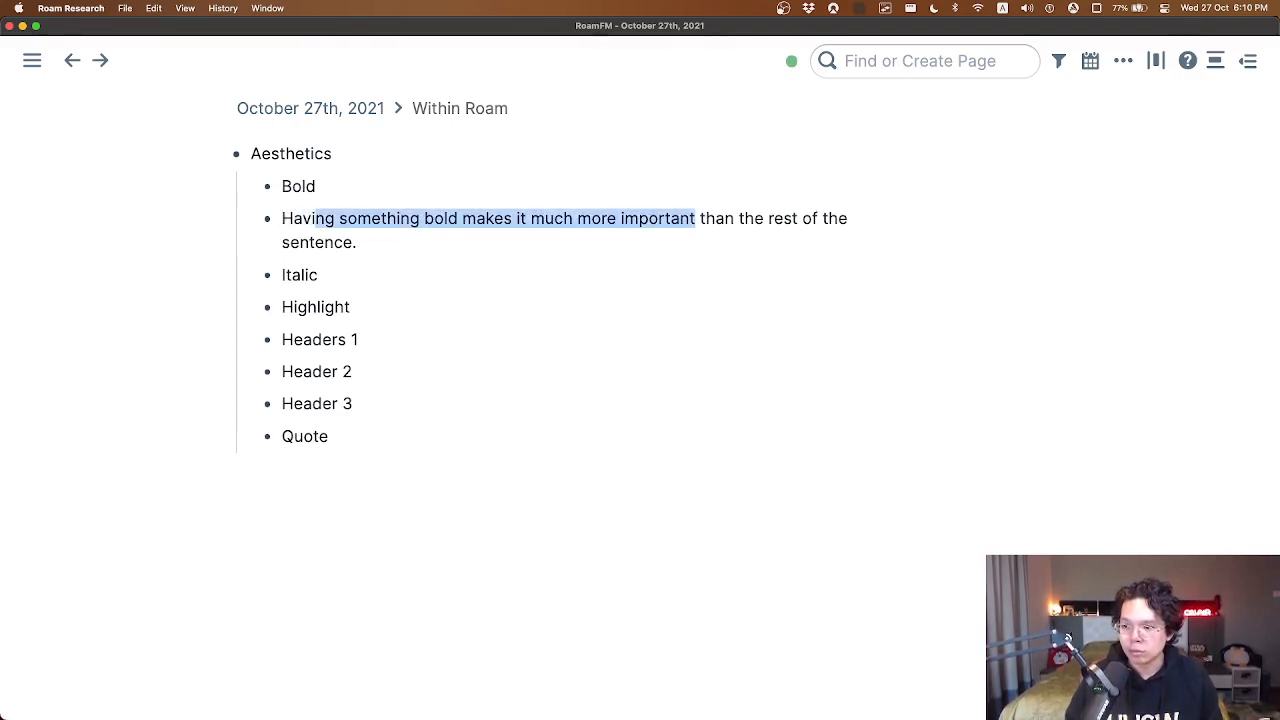
{"action": "key", "text": "super+b"}
{"action": "key", "text": "Tab"}
{"action": "key", "text": "Down"}
{"action": "key", "text": "Down"}
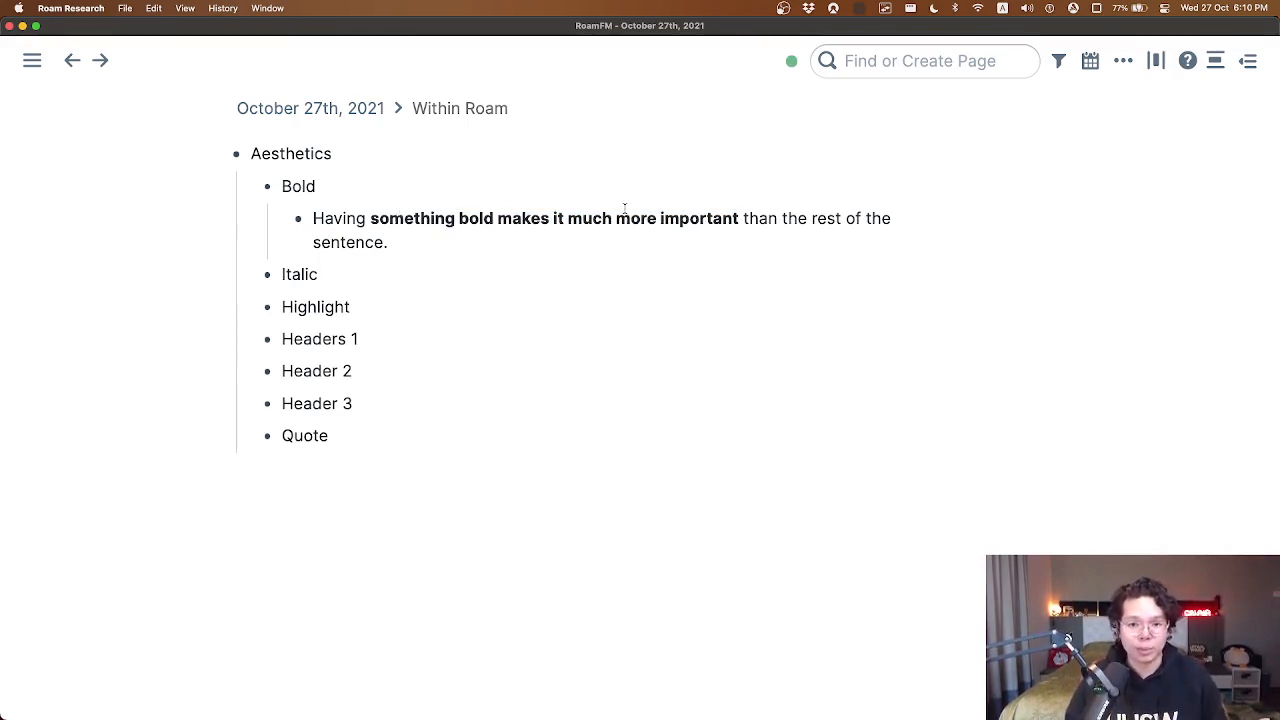
{"action": "left_click", "coordinate": [378, 220]}
{"action": "left_click_drag", "start_coordinate": [381, 218], "coordinate": [764, 206]}
{"action": "left_click", "coordinate": [768, 220]}
{"action": "left_click", "coordinate": [746, 331]}
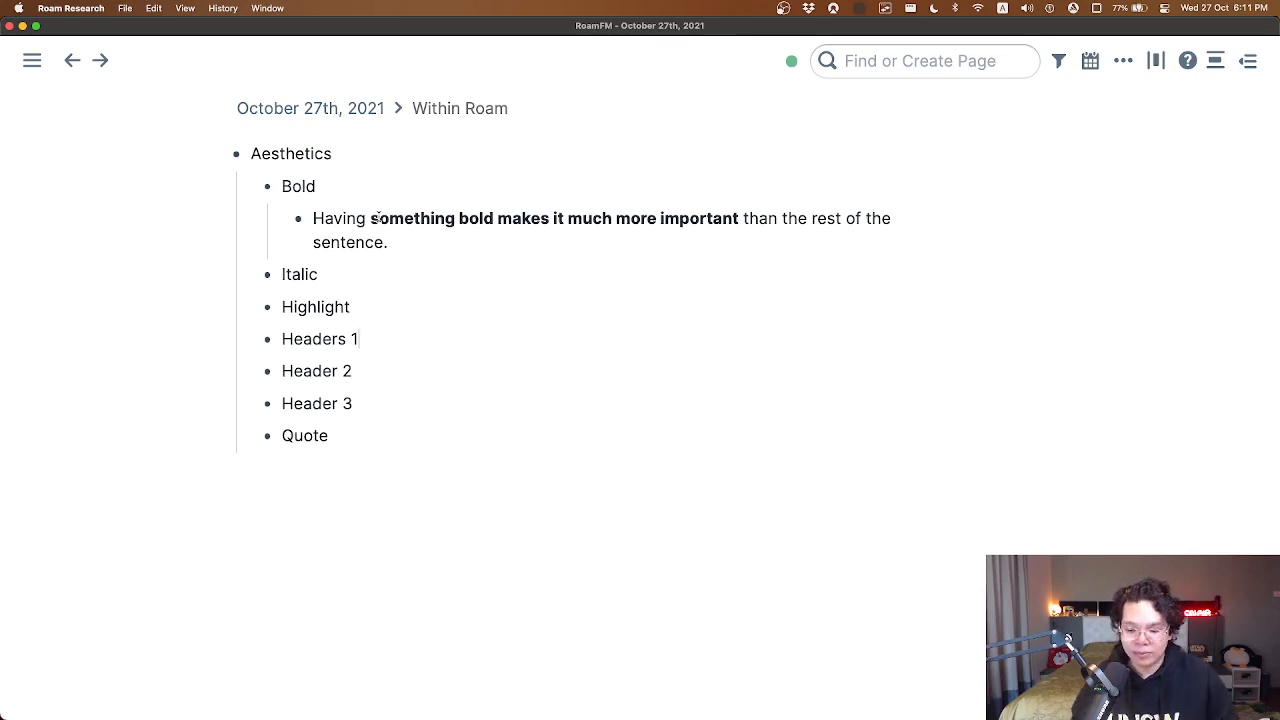
Add three progressively nested bullets under the example sentence: "dfoigfhauoisdfghoaisdf", "uaohsdfuioghasuidhfas" and "uhuidhfgauisdhfuiashjdf".
{"action": "left_click", "coordinate": [413, 245]}
{"action": "key", "text": "Return"}
{"action": "key", "text": "Tab"}
{"action": "type", "text": "dfoigfhauoisdfghoaisdf"}
{"action": "key", "text": "Return"}
{"action": "key", "text": "Tab"}
{"action": "type", "text": "uaohsdfuioghasuidhfas"}
{"action": "key", "text": "Return"}
{"action": "key", "text": "Tab"}
{"action": "type", "text": "uhuidhfgaui"}
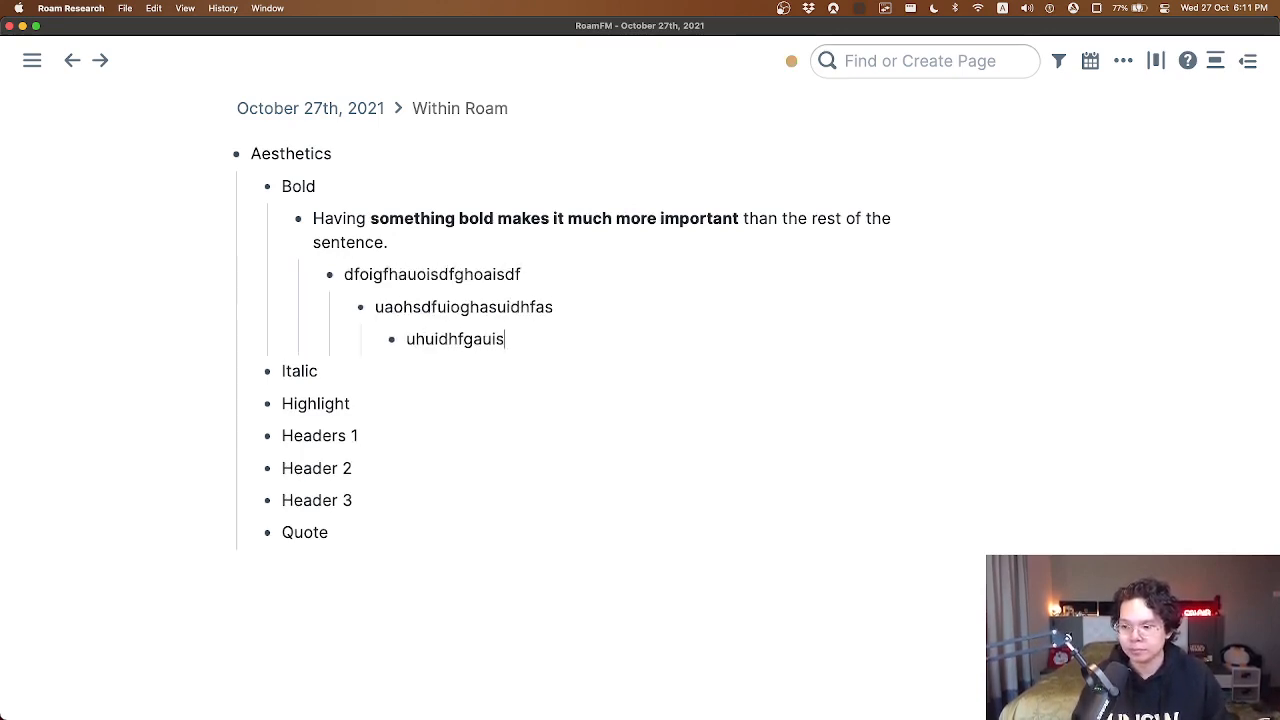
{"action": "type", "text": "sdhfuiashjdf"}
Add "asuiodhfuiashduf" and "asidofjaoisjdf" at the deepest bullet level, with "aiusdhaiushd" nested beneath the second one.
{"action": "key", "text": "Return"}
{"action": "type", "text": "asuiodhfuiashduf"}
{"action": "key", "text": "Return"}
{"action": "type", "text": "asidofjaoisjdf"}
{"action": "key", "text": "Return"}
{"action": "type", "text": "aiusdhaiushd"}
{"action": "key", "text": "Tab"}
{"action": "key", "text": "Return"}
{"action": "key", "text": "BackSpace"}
Collapse all placeholder bullets nested under the bold example sentence.
{"action": "key", "text": "shift+Up"}
{"action": "key", "text": "shift+Up"}
{"action": "key", "text": "shift+Up"}
{"action": "key", "text": "shift+Up"}
{"action": "key", "text": "shift+Up"}
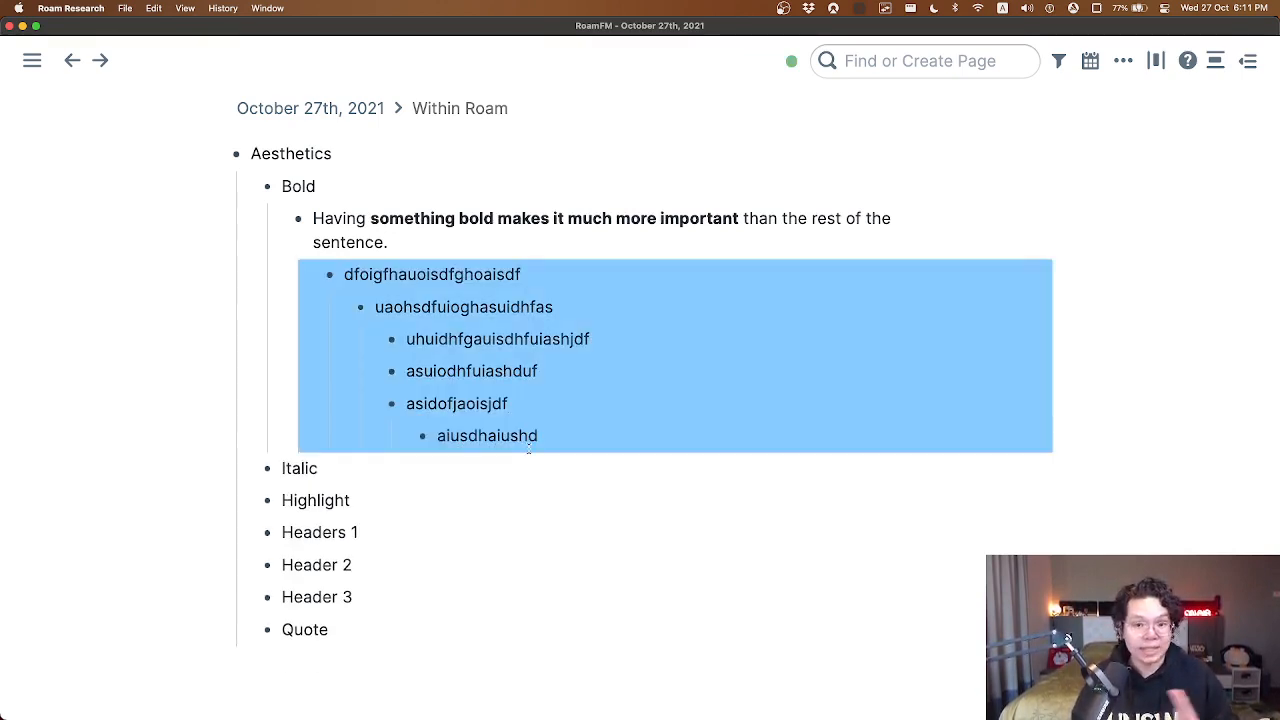
{"action": "left_click", "coordinate": [524, 337]}
{"action": "left_click", "coordinate": [423, 242]}
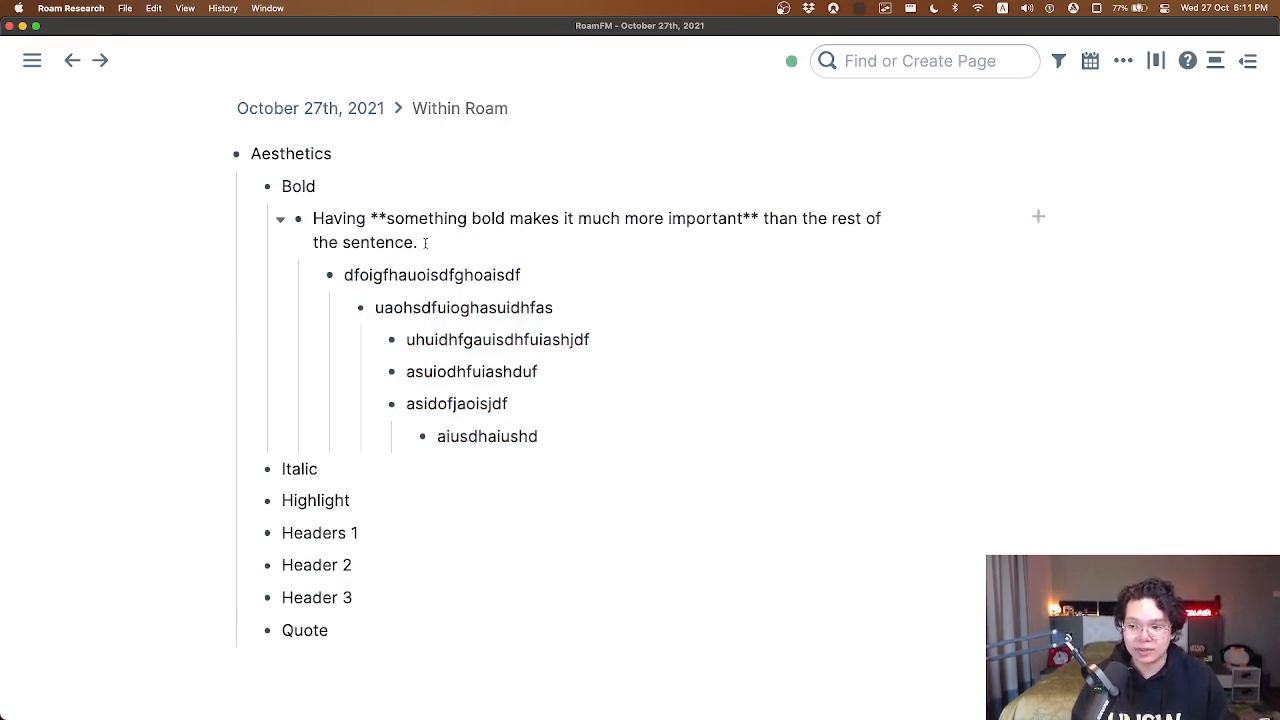
{"action": "key", "text": "super+Up"}
{"action": "key", "text": "Escape"}
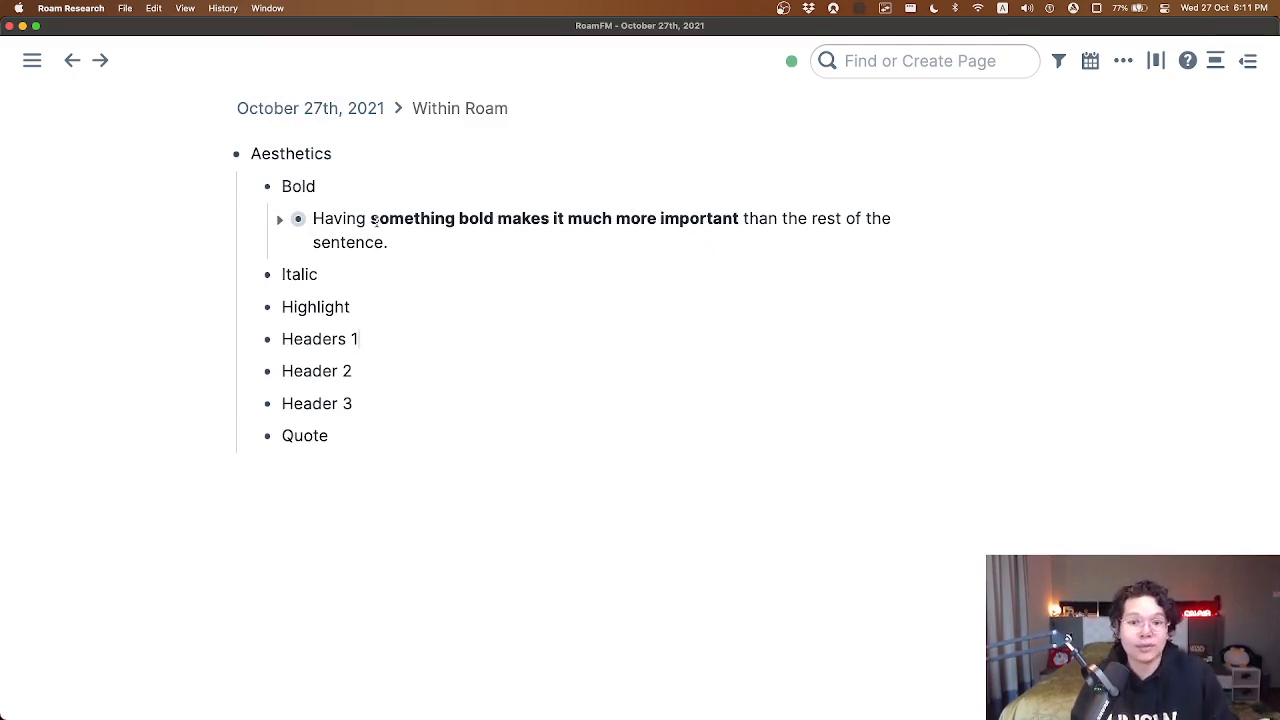
Format the Bold bullet as bold, and make the Italic bullet italic with its text changed to "Italics".
{"action": "double_click", "coordinate": [391, 186]}
{"action": "key", "text": "super+b"}
{"action": "left_click", "coordinate": [412, 275]}
{"action": "double_click", "coordinate": [412, 275]}
{"action": "key", "text": "super+i"}
{"action": "key", "text": "Right"}
{"action": "type", "text": "s"}
{"action": "key", "text": "Escape"}
Apply highlight formatting to the word in the Highlight bullet.
{"action": "key", "text": "Right"}
{"action": "key", "text": "shift+alt+Left"}
{"action": "key", "text": "super+h"}
Format the Headers 1, Header 2 and Header 3 bullets as level 1, 2 and 3 headings respectively.
{"action": "left_click", "coordinate": [290, 339]}
{"action": "type", "text": "#"}
{"action": "left_click", "coordinate": [284, 389]}
{"action": "type", "text": "##"}
{"action": "key", "text": "Down"}
{"action": "type", "text": "###"}
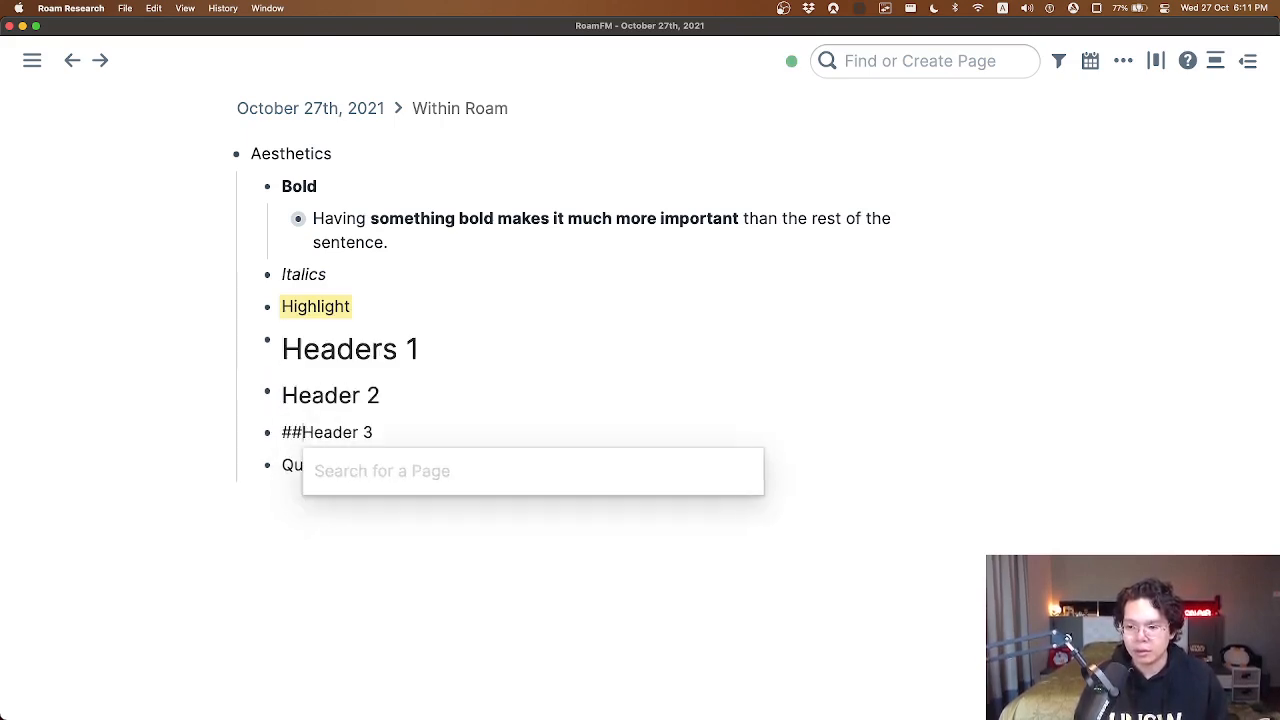
Change the Quote bullet's text to "Quotes" and format it as a block quote.
{"action": "key", "text": "Down"}
{"action": "type", "text": "s"}
{"action": "key", "text": "super+Left"}
{"action": "type", "text": ">"}
{"action": "key", "text": "Escape"}
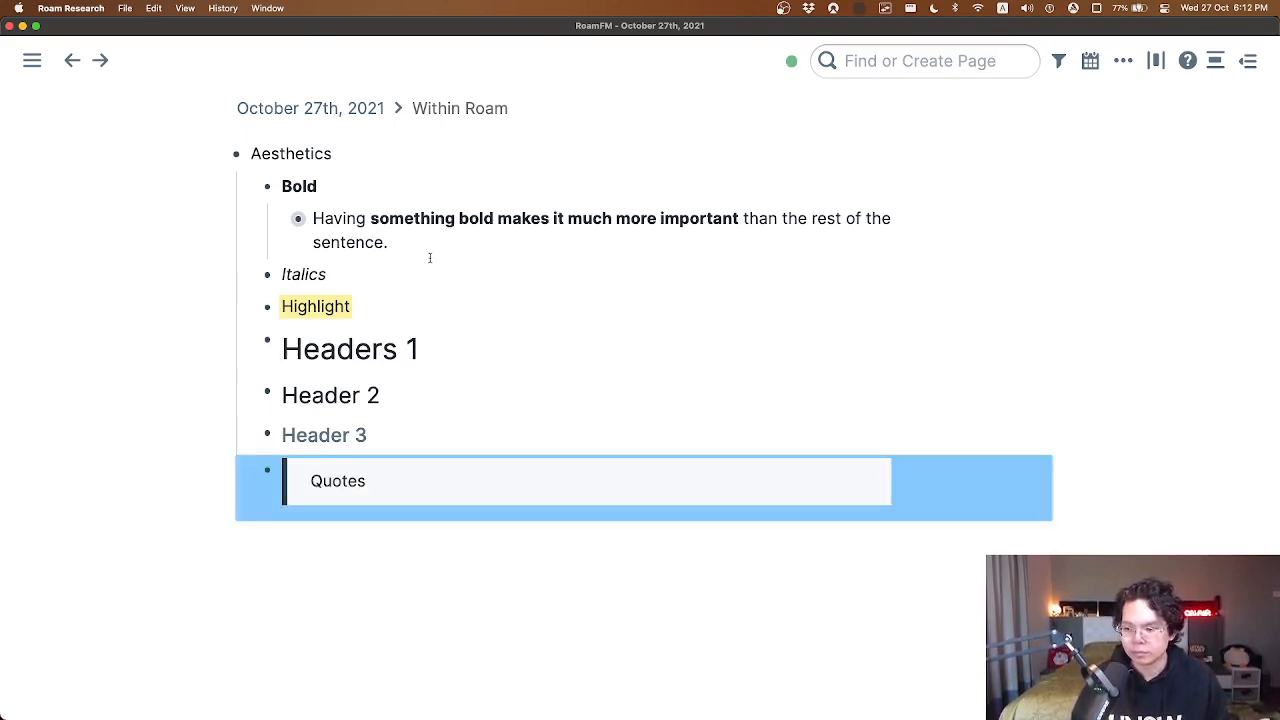
{"action": "left_click", "coordinate": [440, 252]}
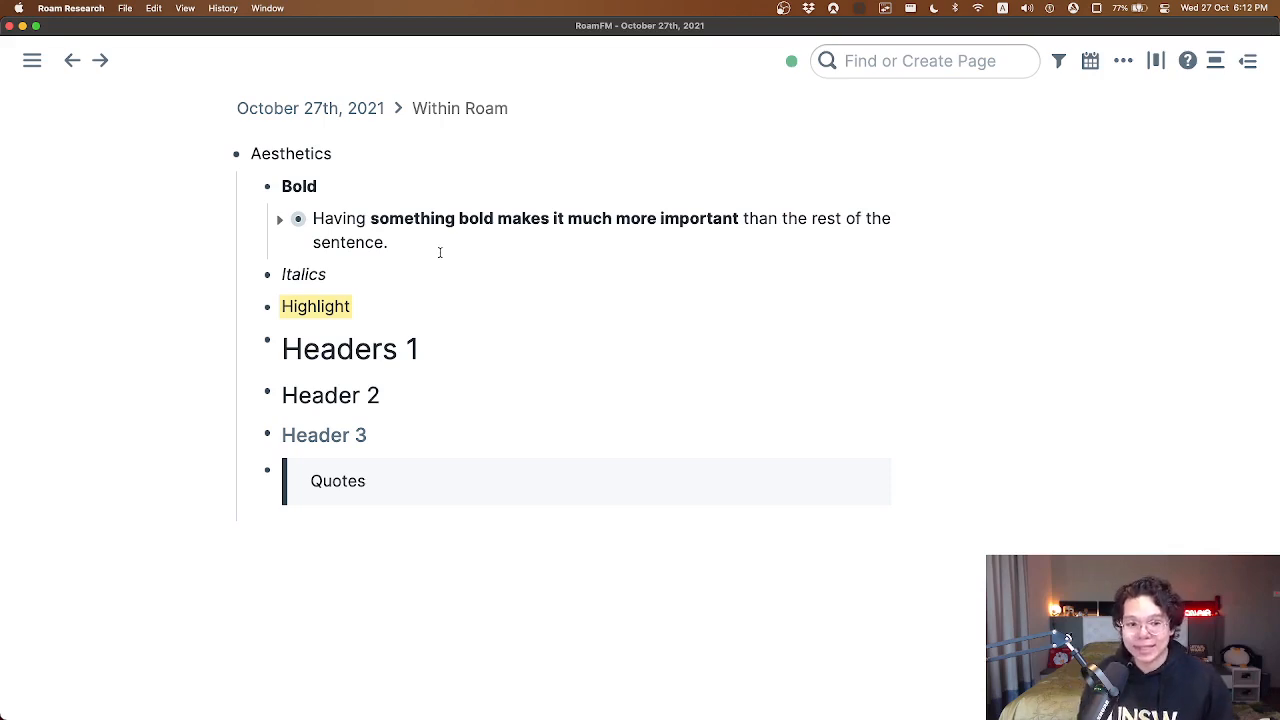
Replace the level 1 heading text with "Blog post about using your note-taking system for something awesome".
{"action": "left_click", "coordinate": [457, 357]}
{"action": "key", "text": "Down"}
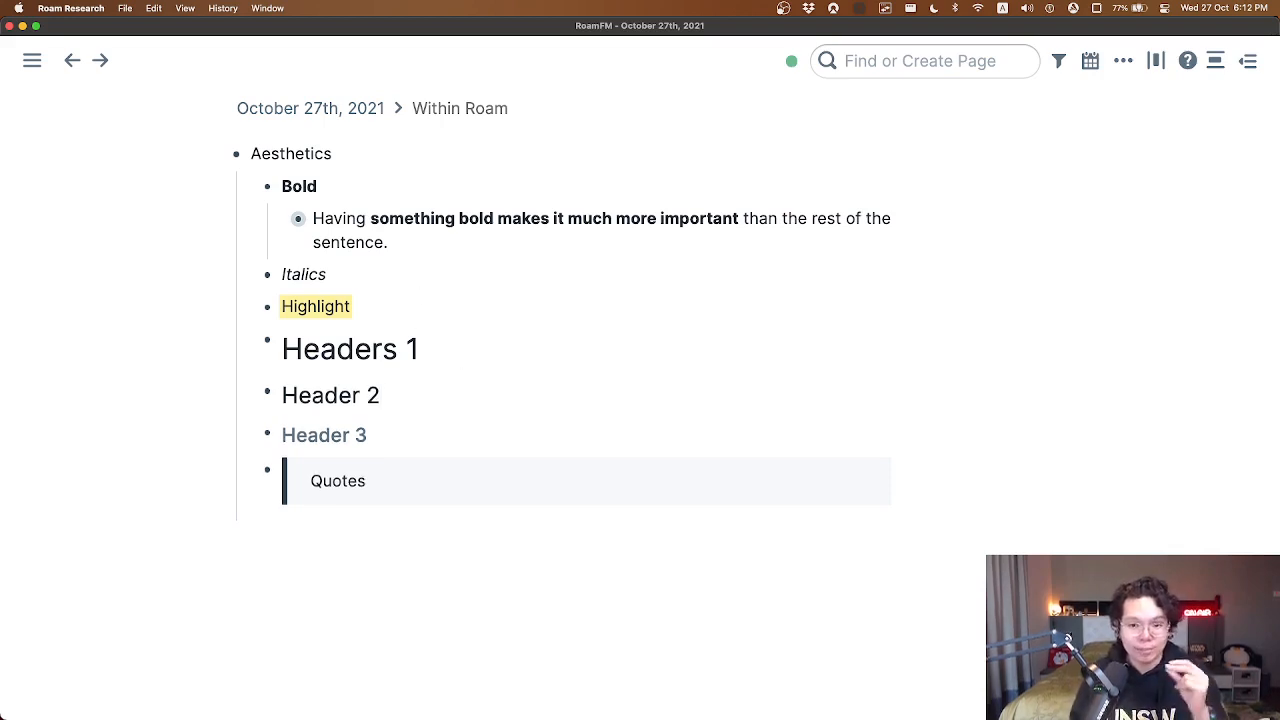
{"action": "key", "text": "Up"}
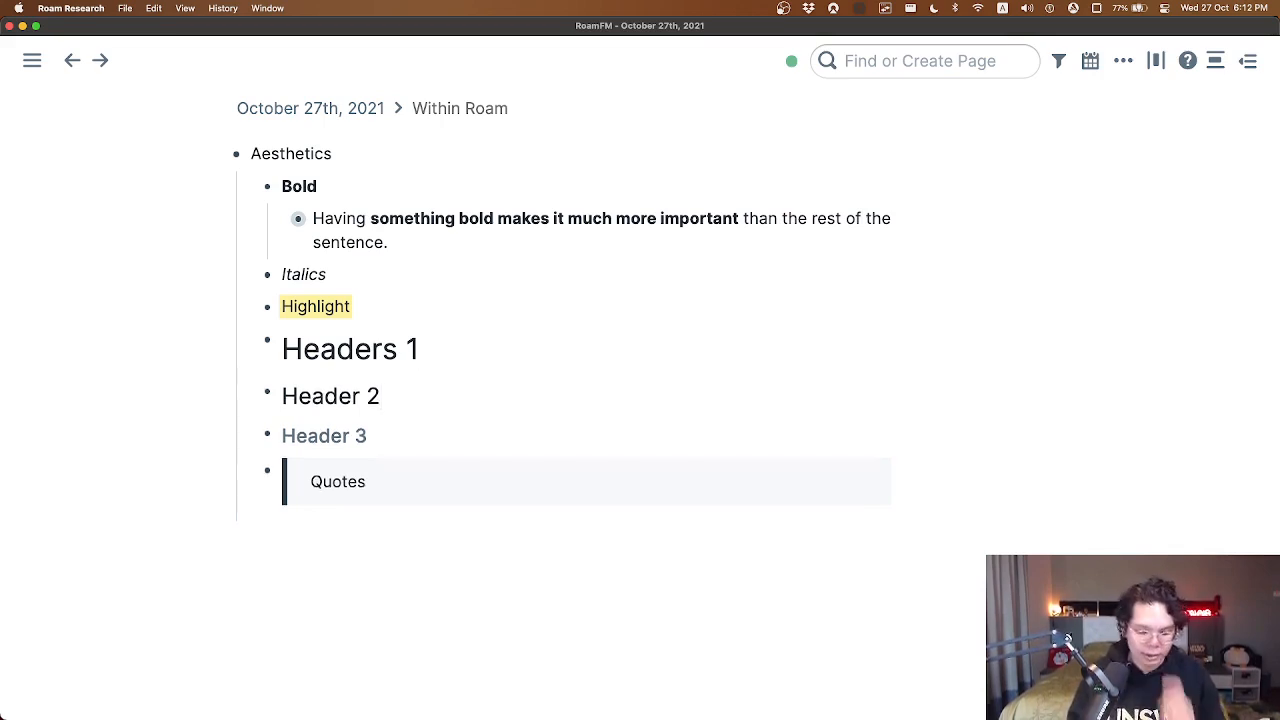
{"action": "key", "text": "super+a"}
{"action": "type", "text": "Bl"}
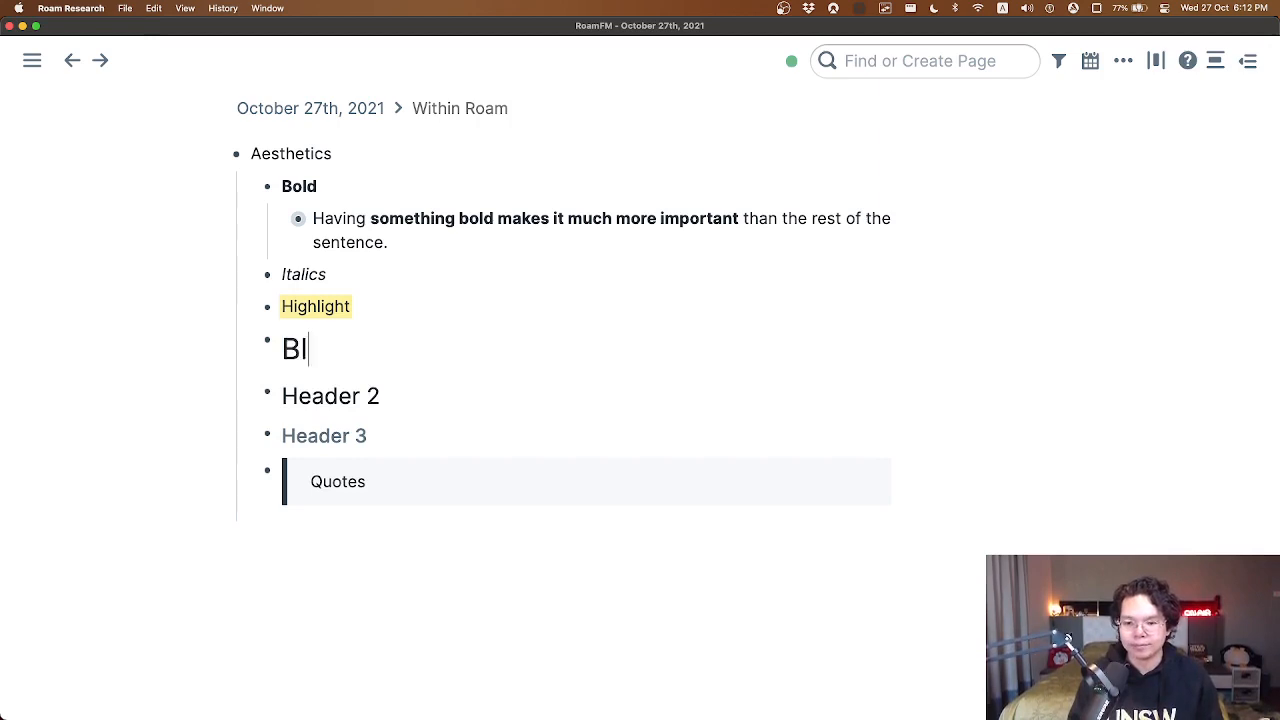
{"action": "type", "text": "og post about "}
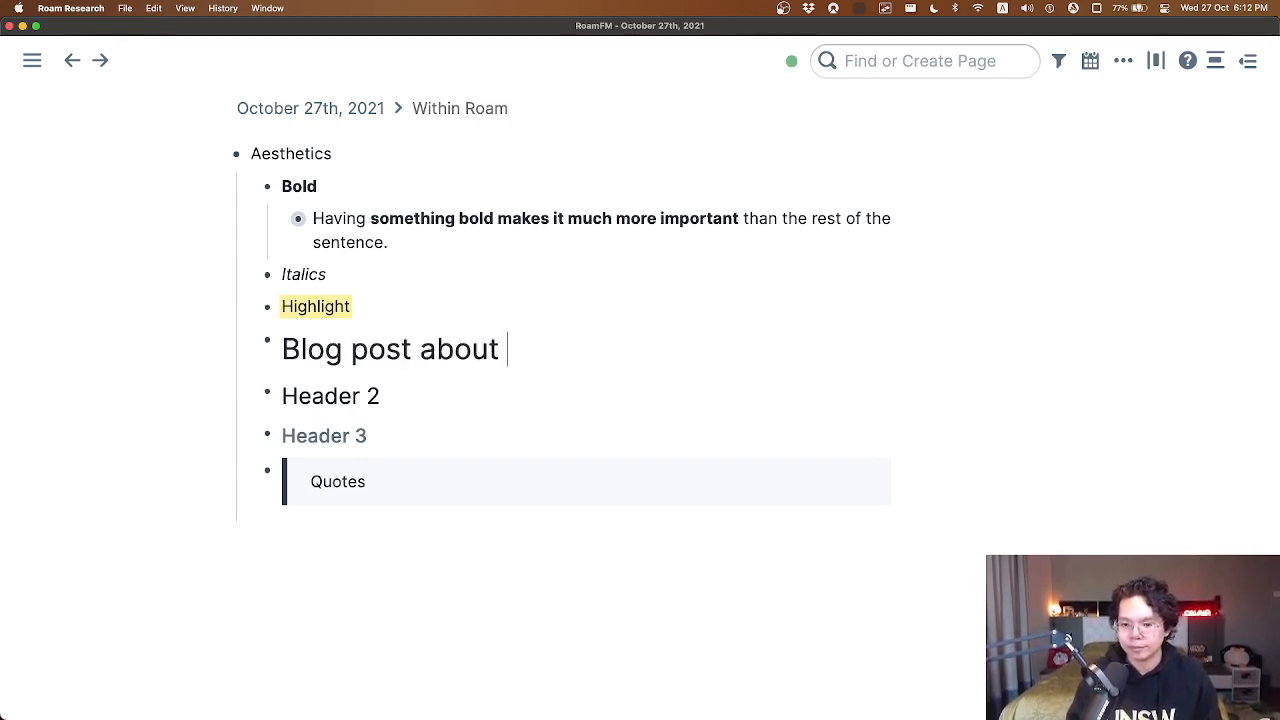
{"action": "type", "text": "using your note-taking sy"}
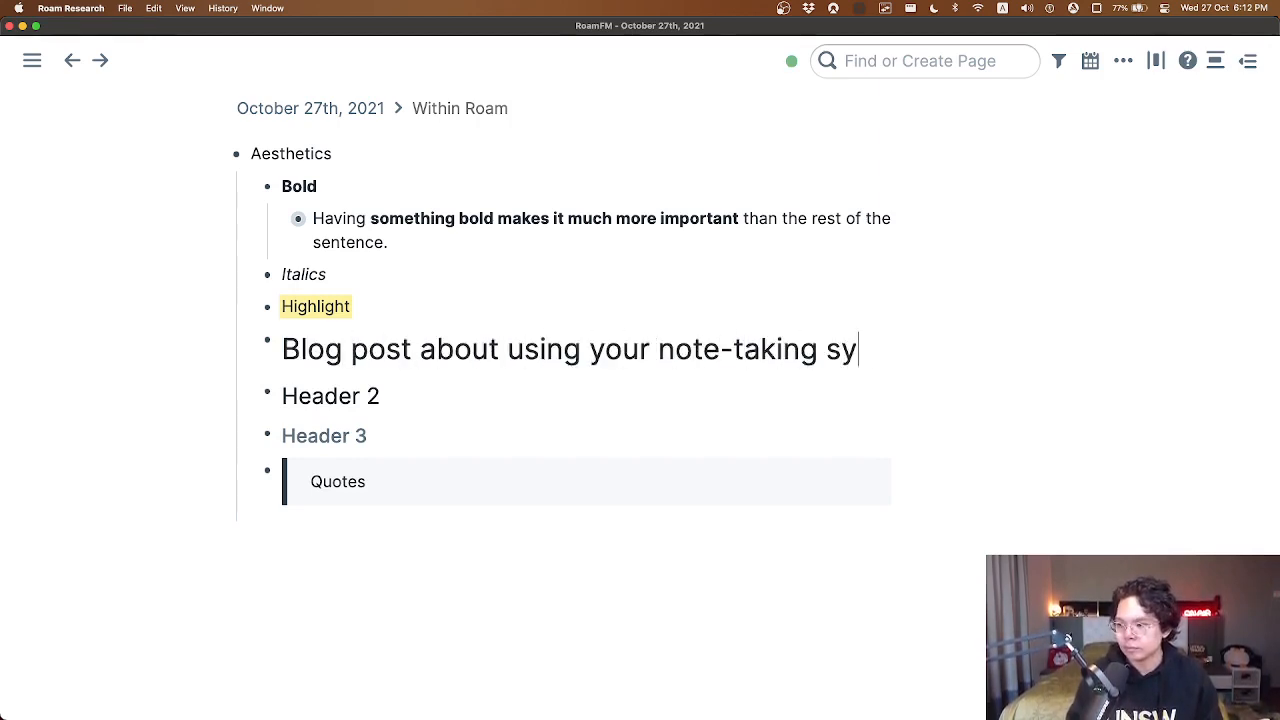
{"action": "type", "text": "stem for something awesome"}
{"action": "key", "text": "BackSpace"}
{"action": "key", "text": "BackSpace"}
{"action": "type", "text": "wesome"}
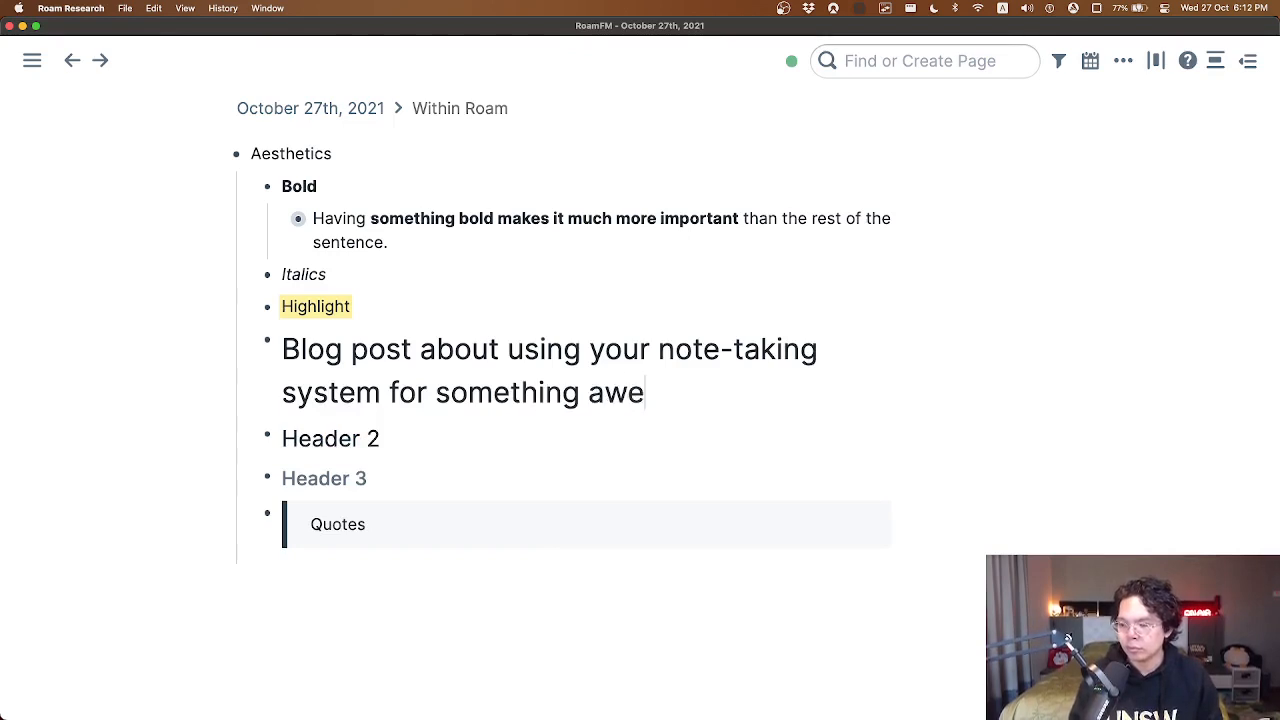
Nest the level 2 heading under the blog post heading and replace its text with "Advantage 1".
{"action": "key", "text": "Down"}
{"action": "key", "text": "Tab"}
{"action": "key", "text": "super+a"}
{"action": "type", "text": "Advantga"}
{"action": "key", "text": "BackSpace"}
{"action": "key", "text": "BackSpace"}
{"action": "type", "text": "age 1"}
Nest the level 3 heading under Advantage 1 and replace its text with "Because it's cool".
{"action": "key", "text": "Down"}
{"action": "key", "text": "Tab"}
{"action": "key", "text": "Tab"}
{"action": "key", "text": "super+a"}
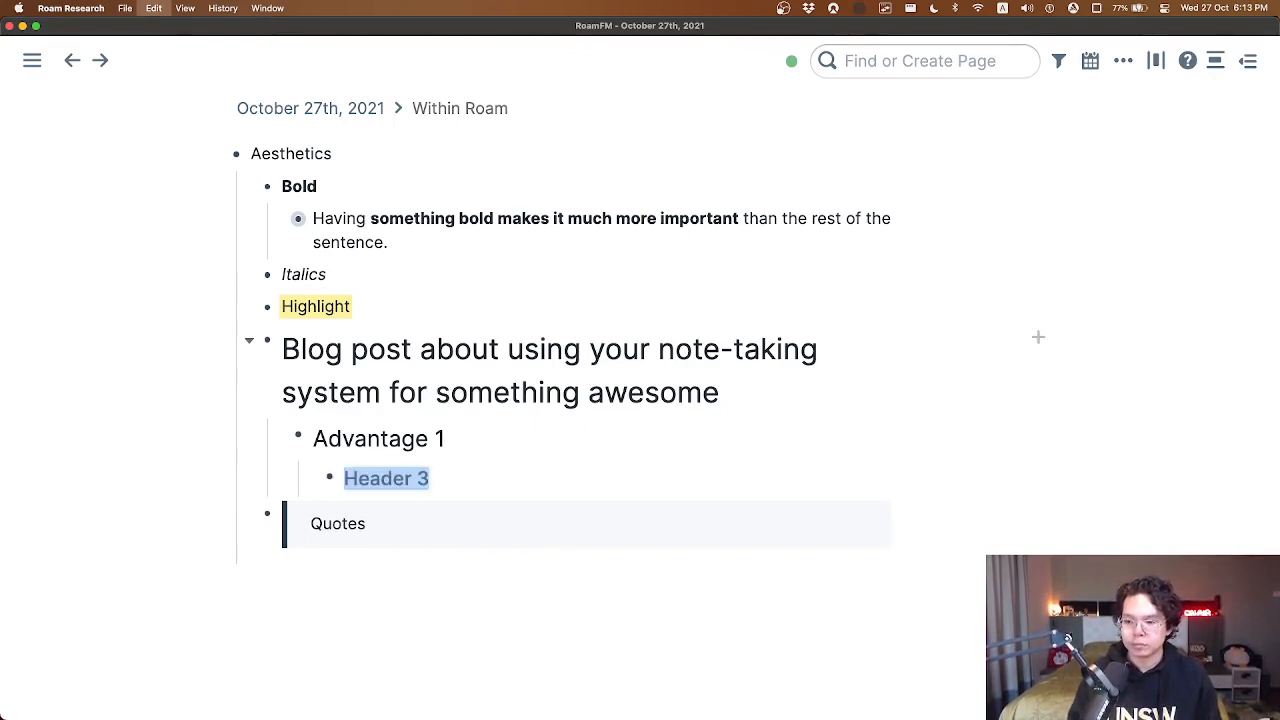
{"action": "type", "text": "Because it's"}
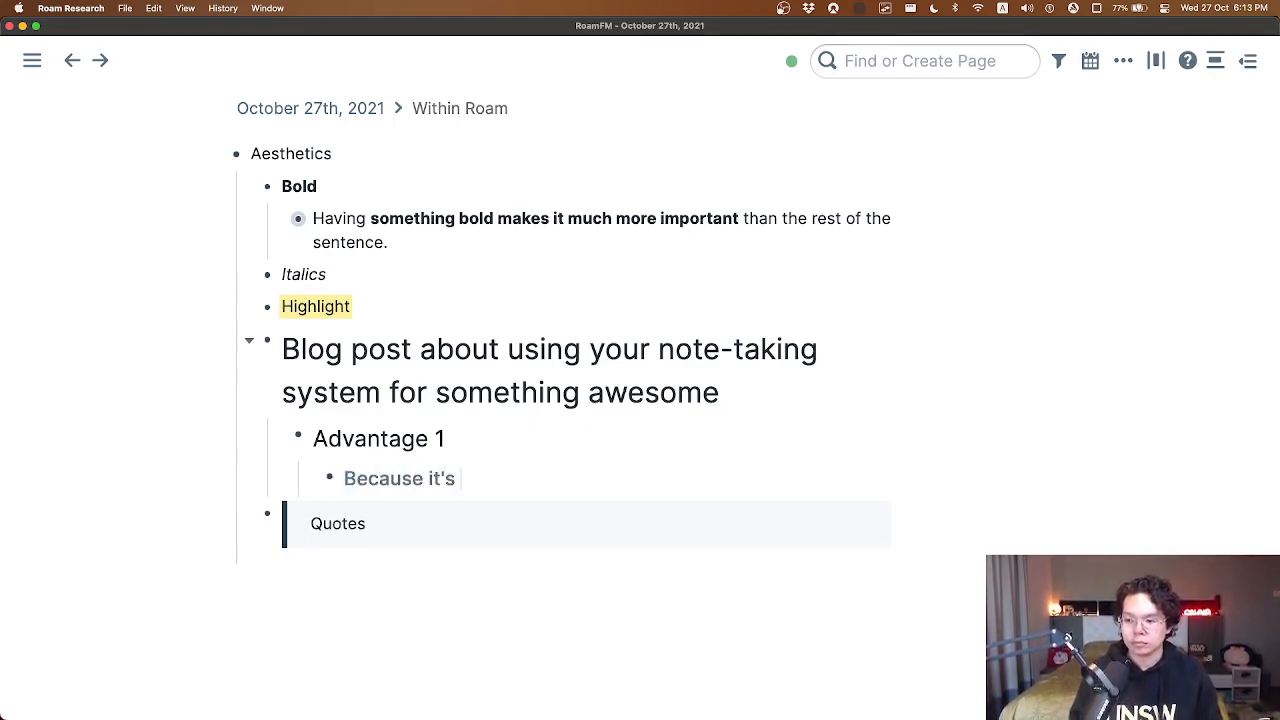
{"action": "type", "text": " cool"}
Add a plain bullet nested under "Because it's cool" reading "Yeah this is the rationale why".
{"action": "key", "text": "Return"}
{"action": "key", "text": "shift+Tab"}
{"action": "key", "text": "Tab"}
{"action": "key", "text": "Tab"}
{"action": "type", "text": "Yeah this is the rat"}
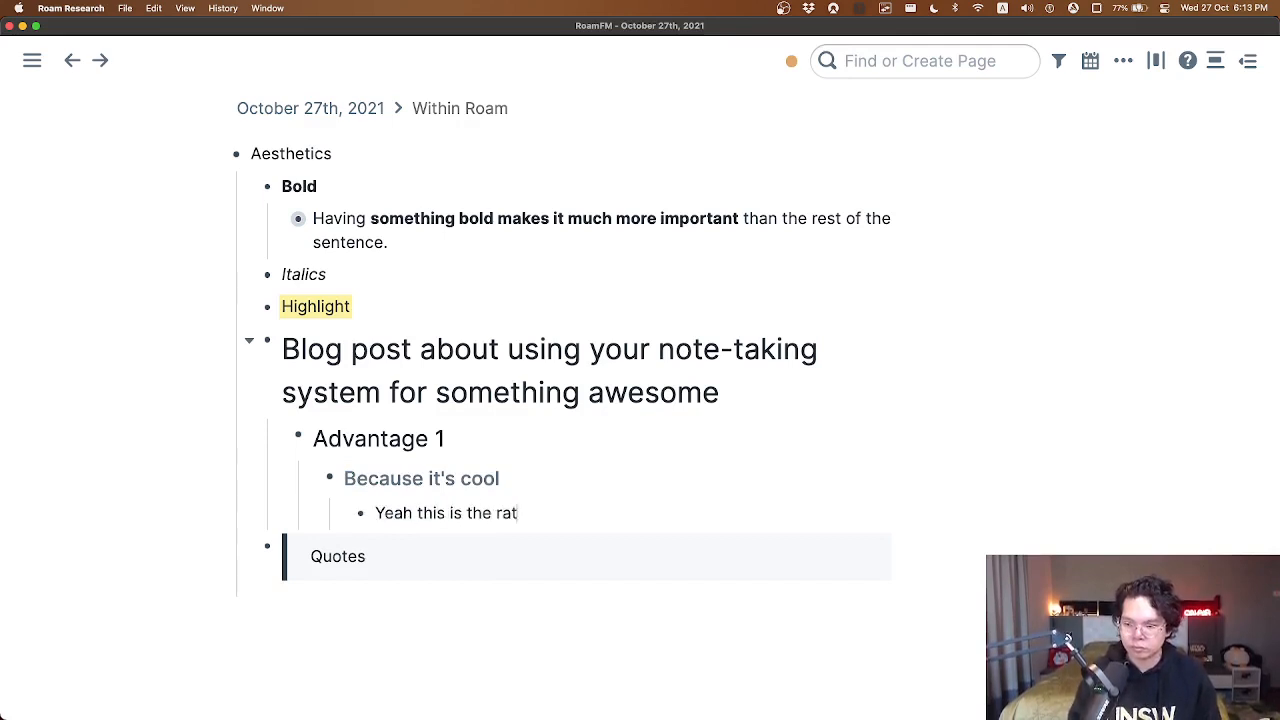
{"action": "type", "text": "ionale why"}
{"action": "key", "text": "Escape"}
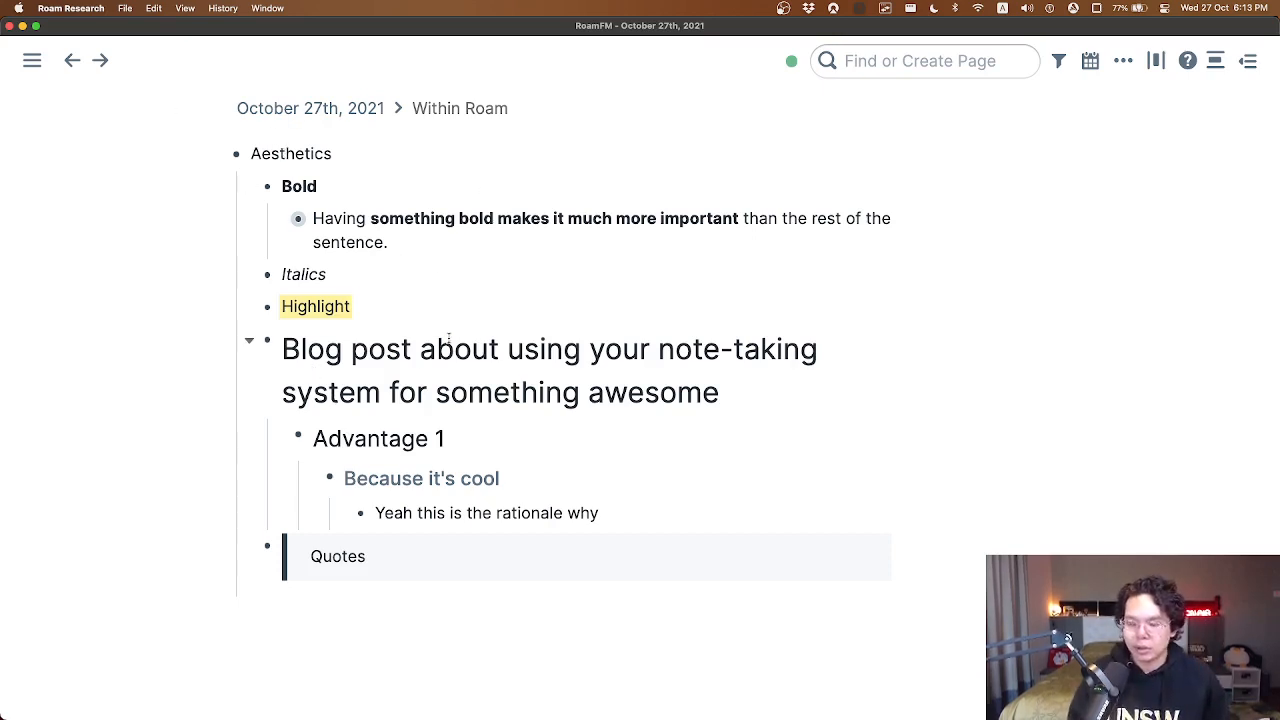
Collapse the blog post heading's nested bullets and expand them again.
{"action": "left_click", "coordinate": [249, 340]}
{"action": "left_click", "coordinate": [412, 346]}
{"action": "left_click_drag", "start_coordinate": [374, 347], "coordinate": [598, 372]}
{"action": "left_click", "coordinate": [598, 372]}
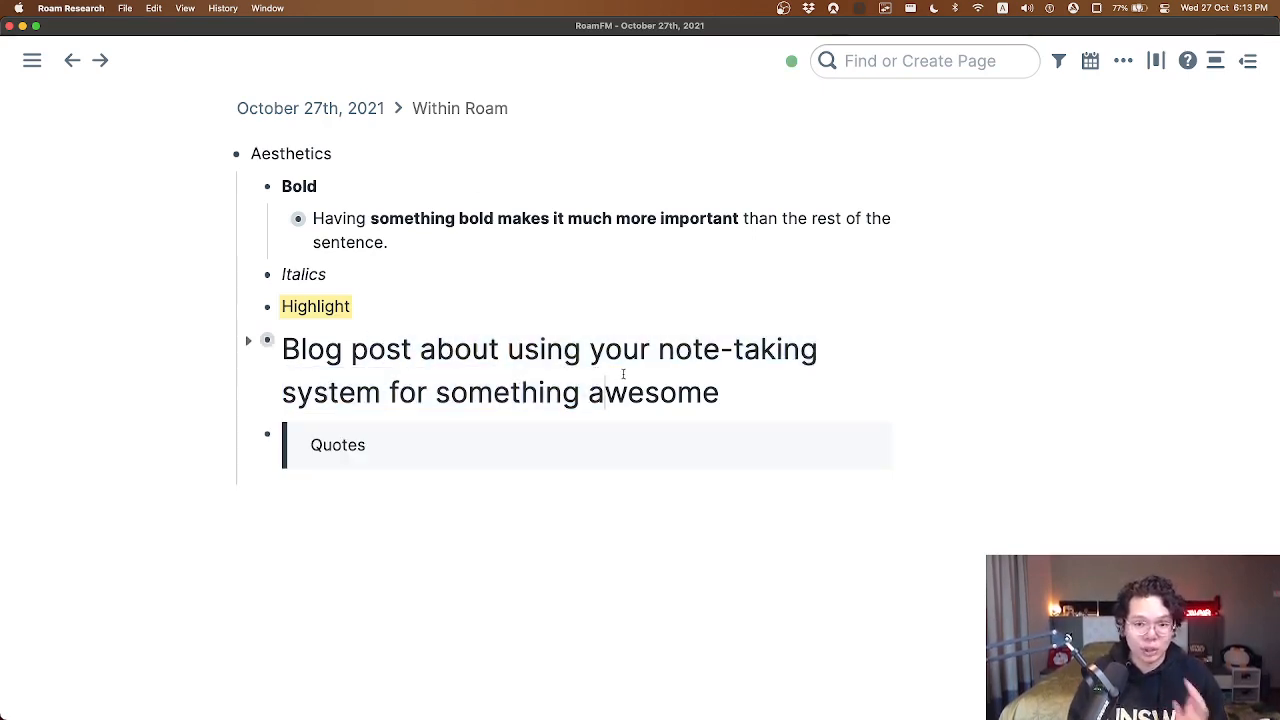
{"action": "left_click", "coordinate": [409, 369]}
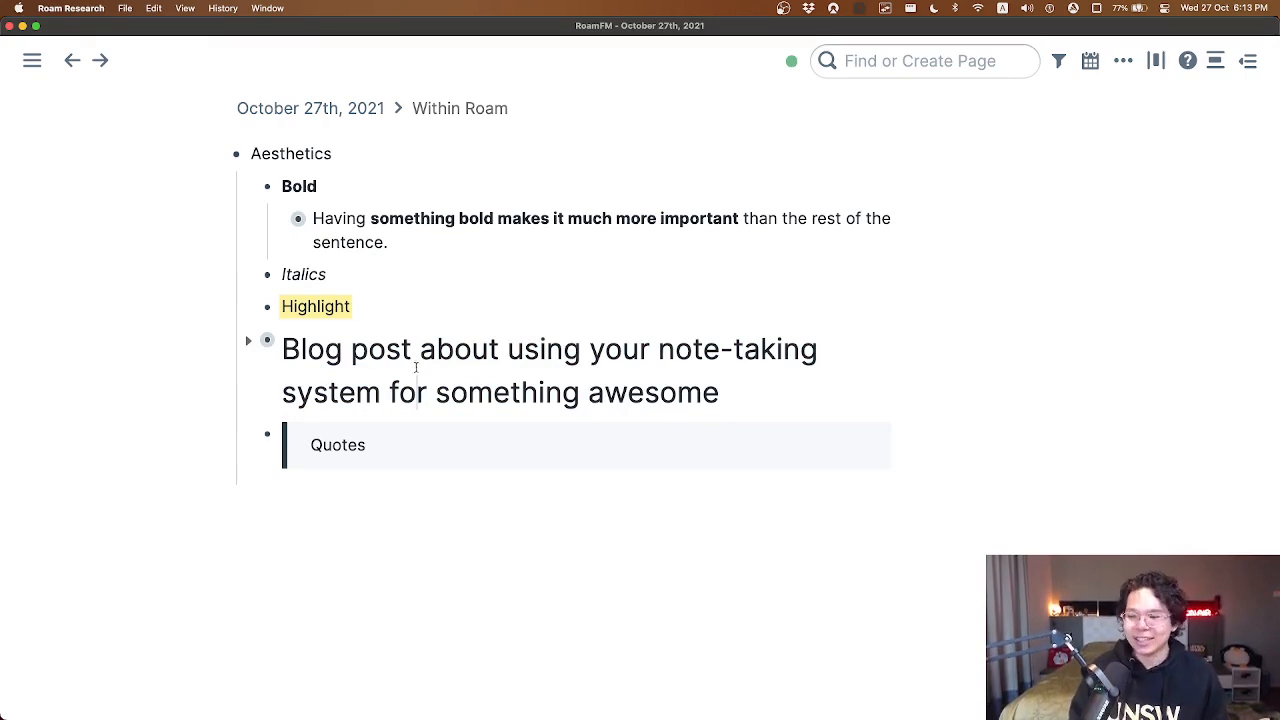
{"action": "key", "text": "super+Down"}
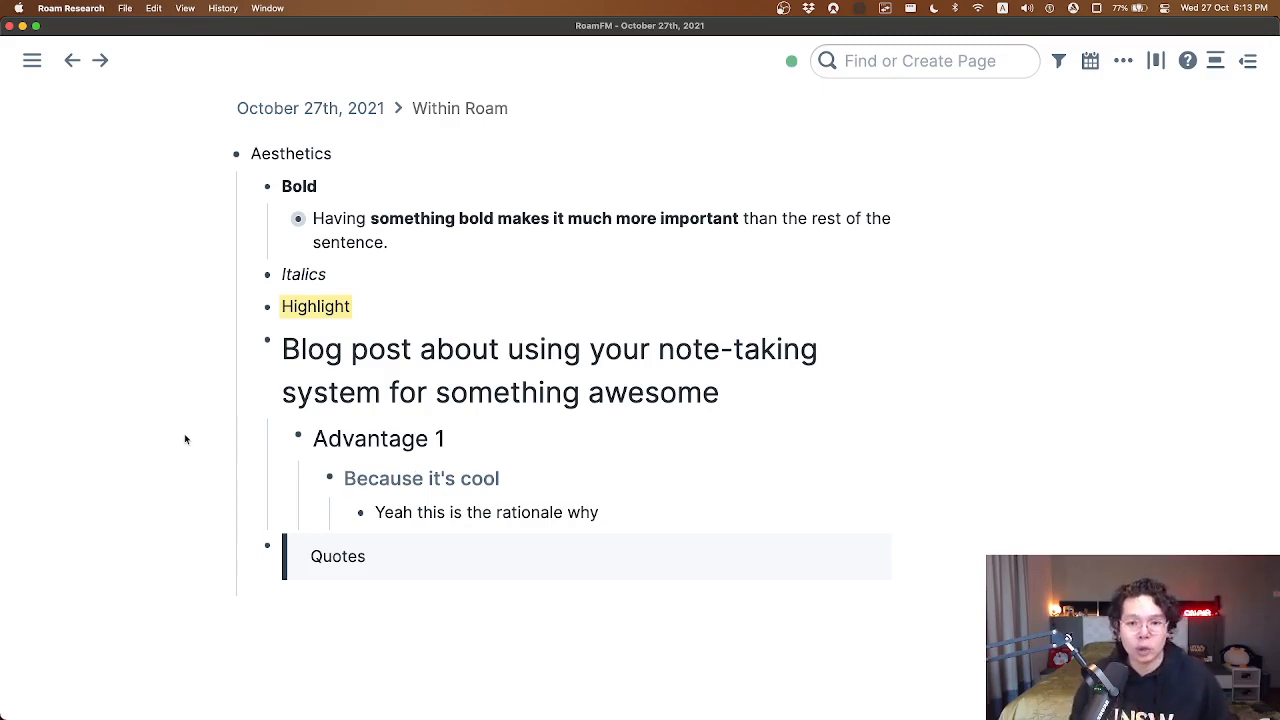
Examine the Markdown markers of the Bold and Italics bullets and the heading hierarchy of the blog post outline.
{"action": "left_click", "coordinate": [303, 188]}
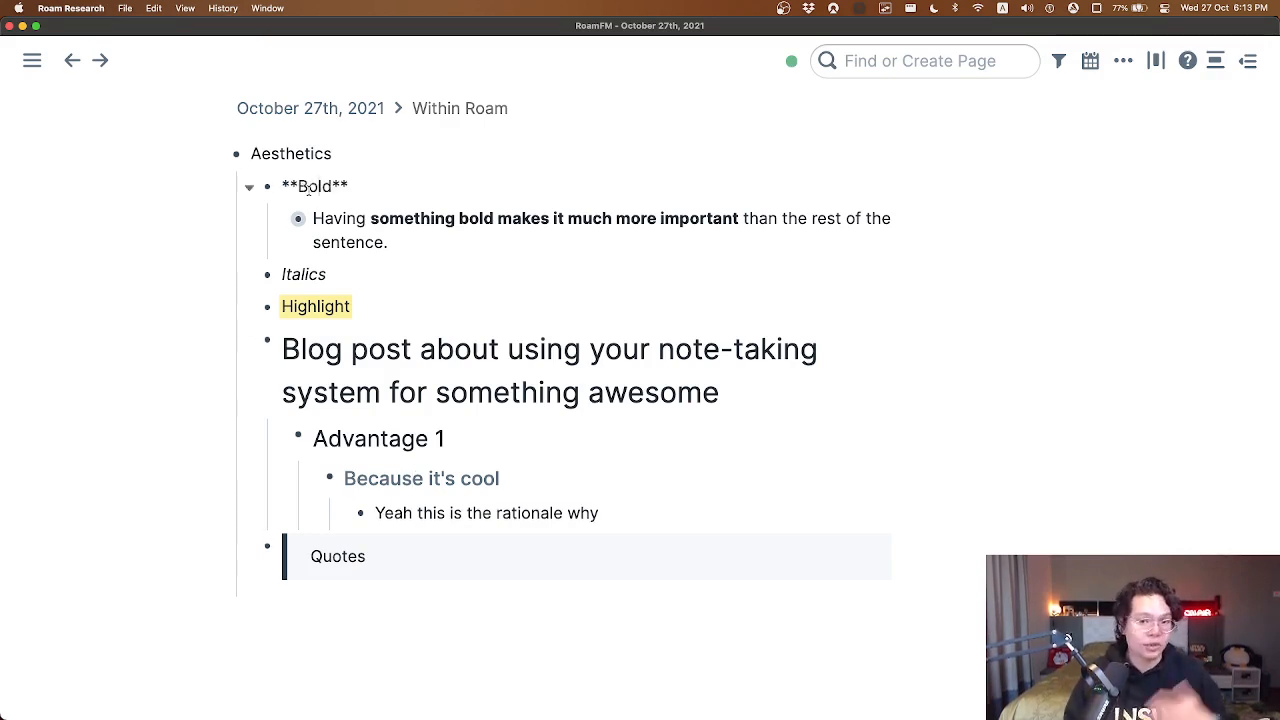
{"action": "left_click", "coordinate": [333, 276]}
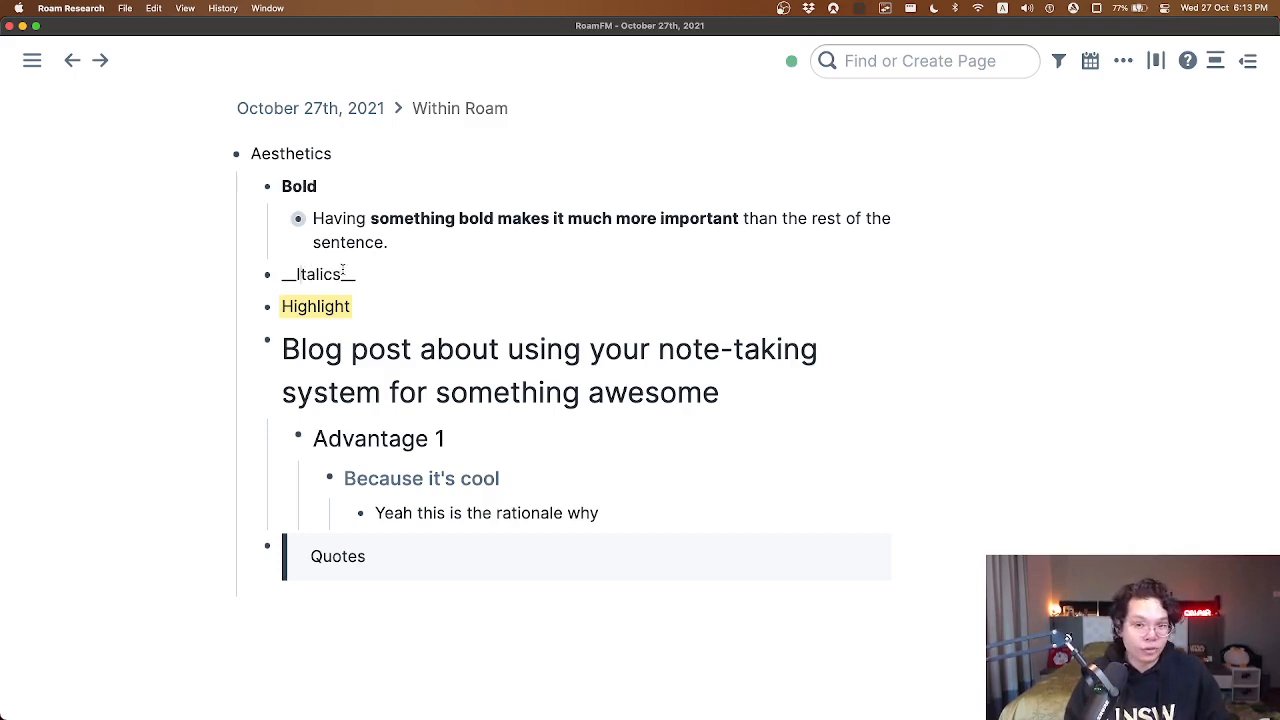
{"action": "left_click", "coordinate": [489, 350]}
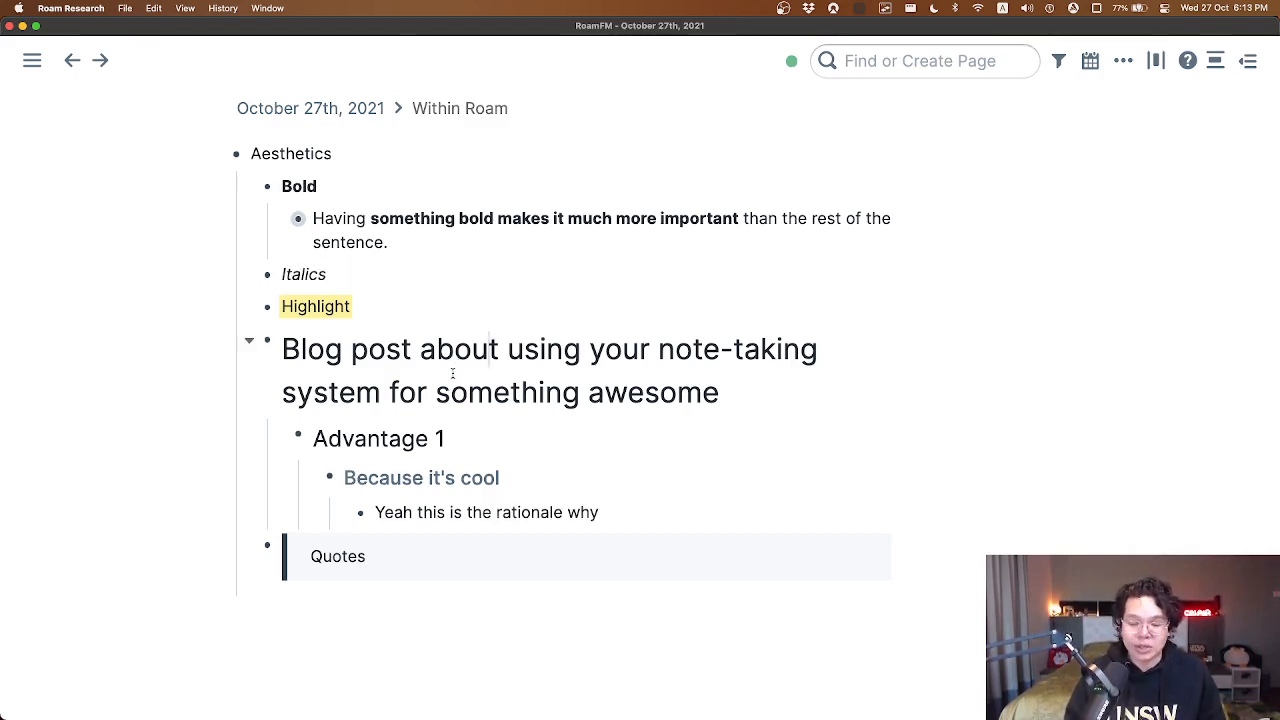
{"action": "left_click", "coordinate": [349, 348]}
{"action": "left_click_drag", "start_coordinate": [325, 348], "coordinate": [450, 387]}
{"action": "left_click_drag", "start_coordinate": [399, 434], "coordinate": [472, 472]}
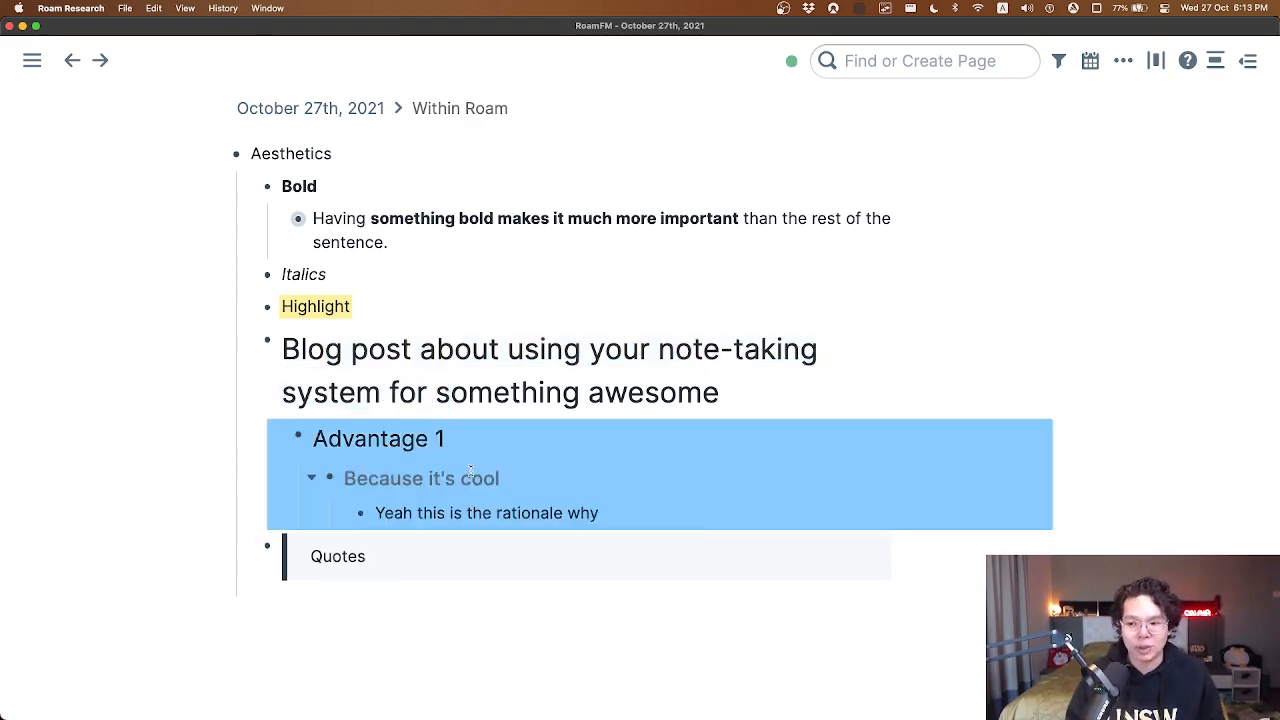
{"action": "left_click", "coordinate": [520, 392]}
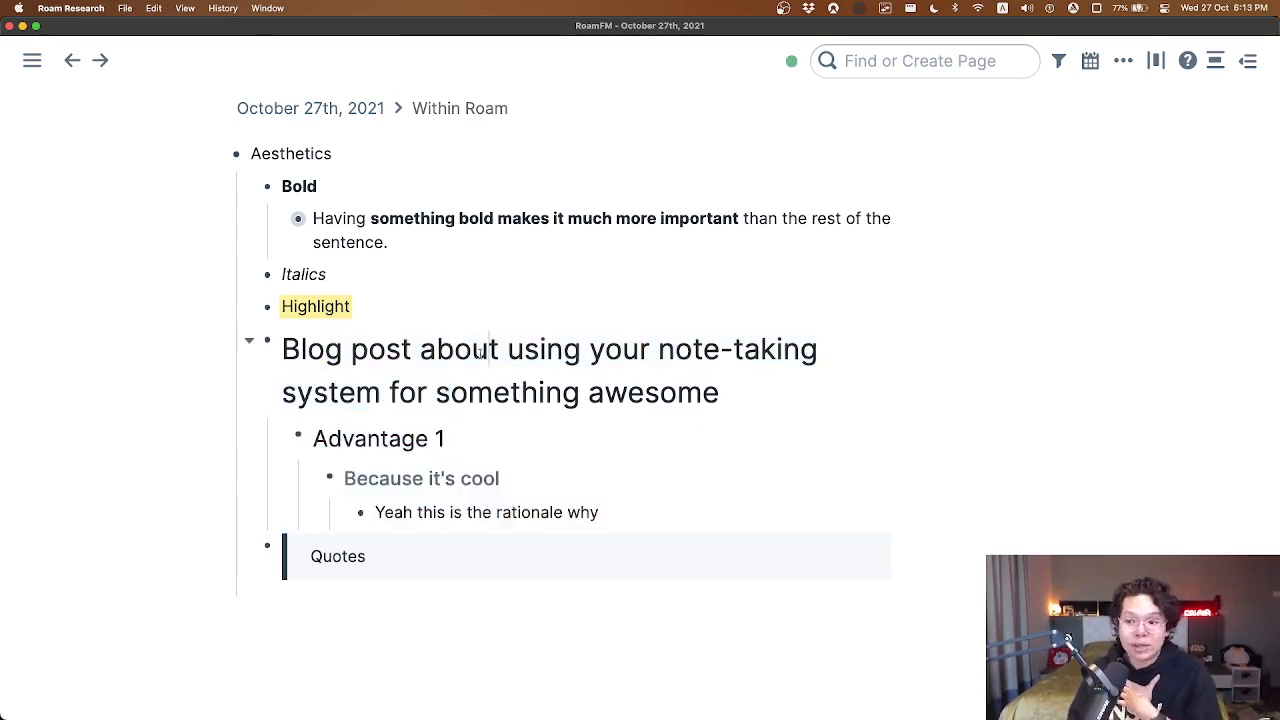
{"action": "left_click_drag", "start_coordinate": [437, 348], "coordinate": [645, 387]}
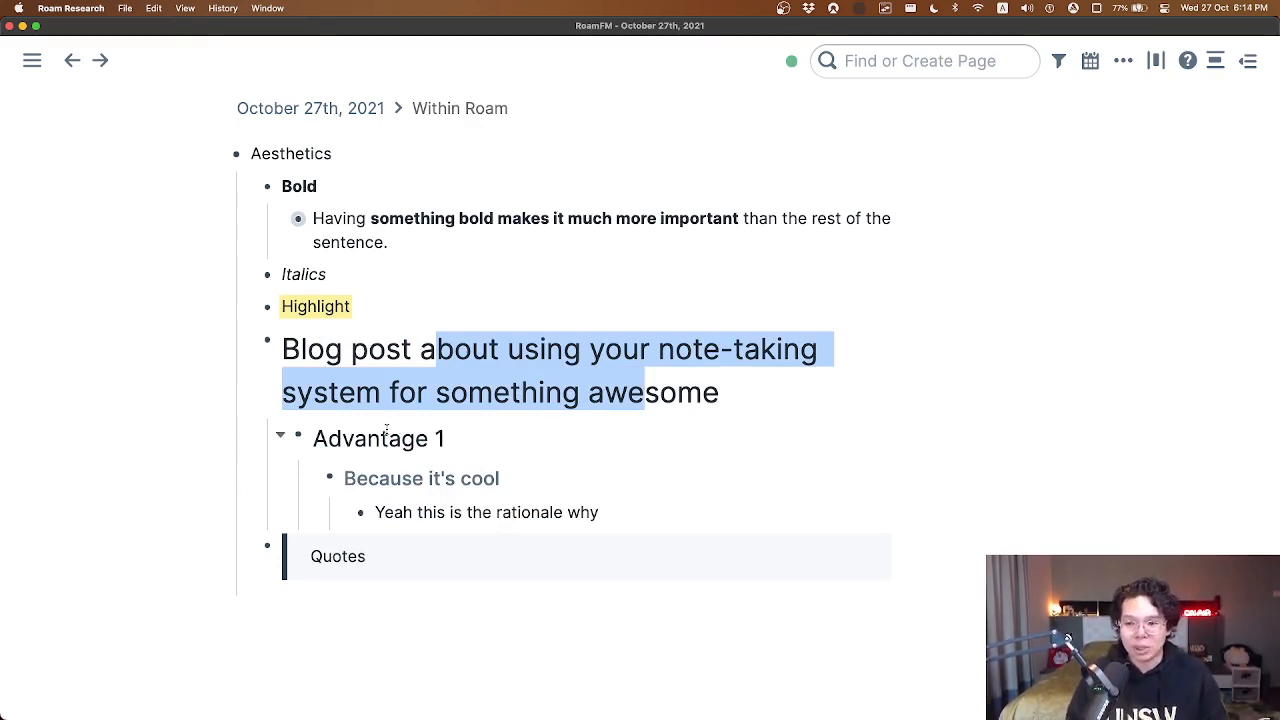
{"action": "left_click", "coordinate": [344, 383]}
{"action": "left_click_drag", "start_coordinate": [285, 345], "coordinate": [812, 377]}
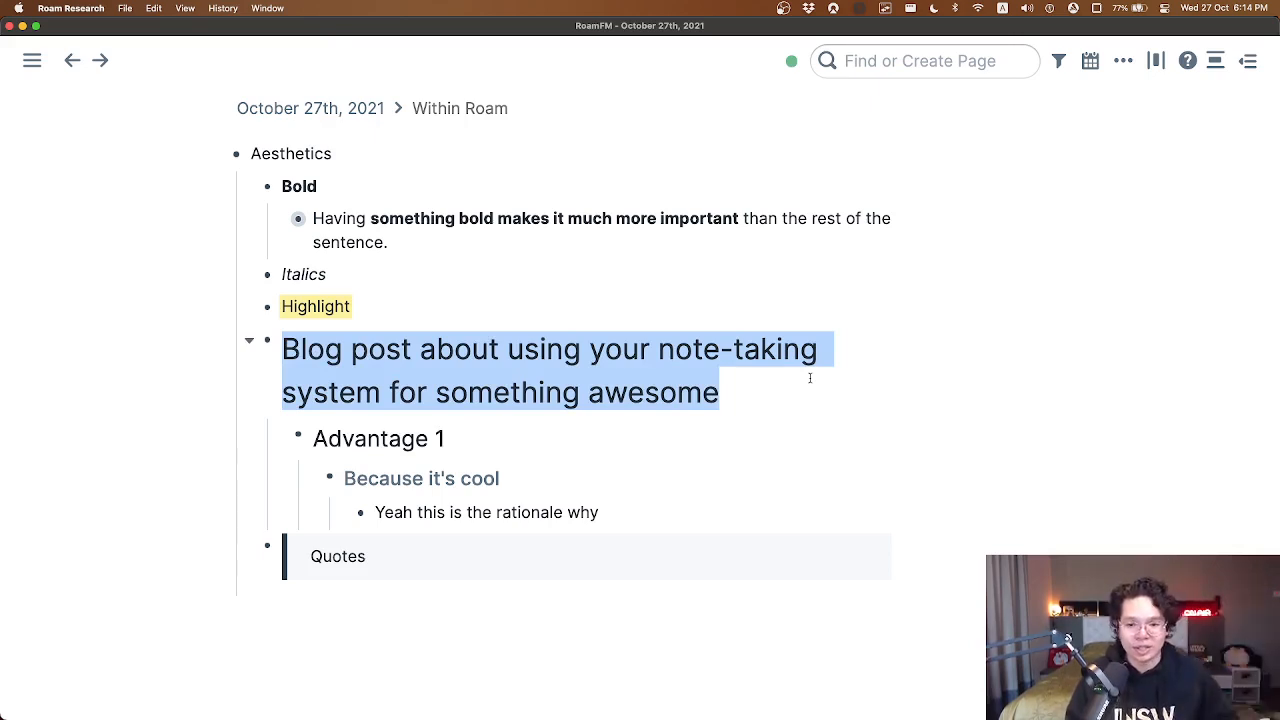
Examine the blog post heading's text and the raw Markdown of the bold example sentence and the Italics bullet.
{"action": "left_click", "coordinate": [789, 388]}
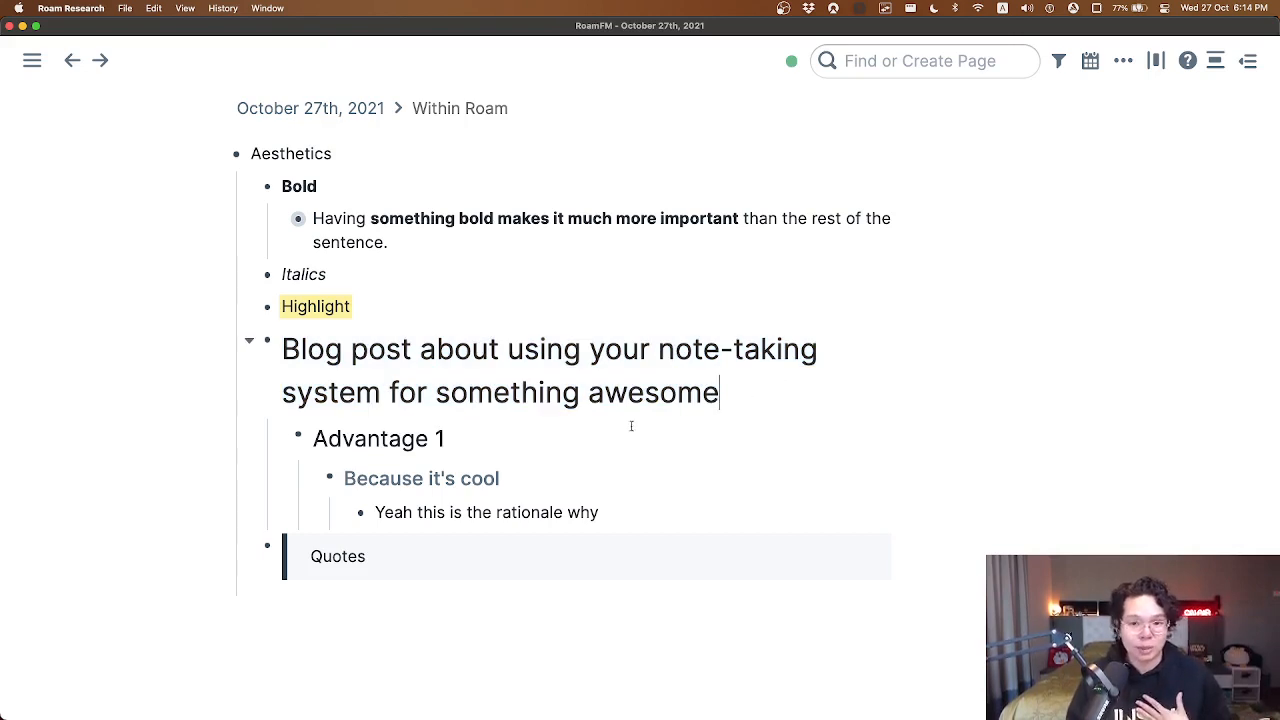
{"action": "left_click_drag", "start_coordinate": [284, 350], "coordinate": [778, 392]}
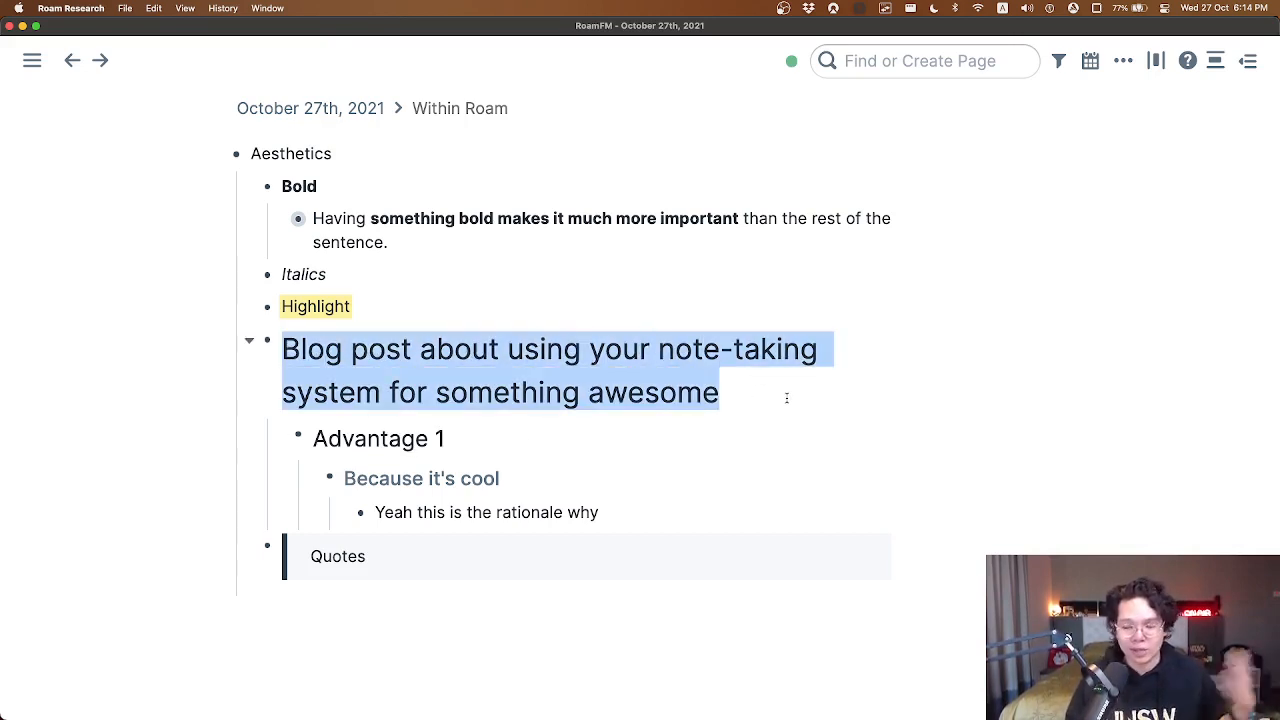
{"action": "left_click", "coordinate": [502, 449]}
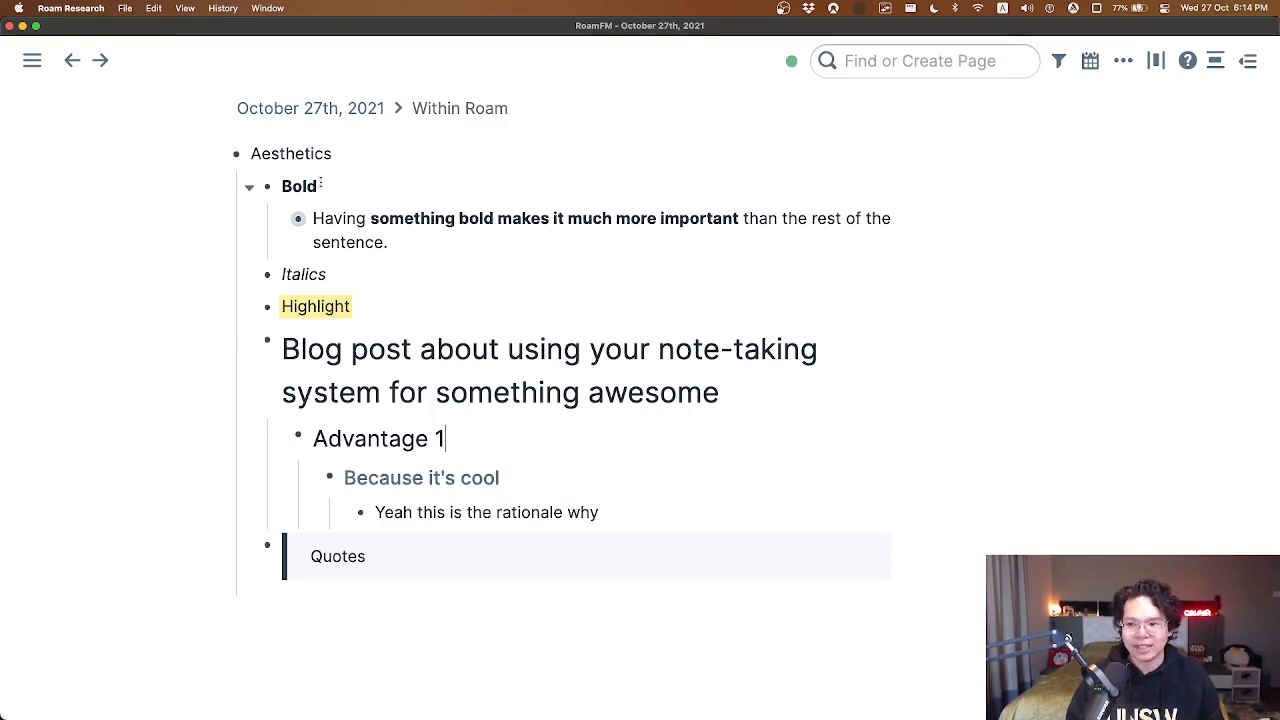
{"action": "left_click", "coordinate": [322, 186]}
{"action": "left_click_drag", "start_coordinate": [356, 191], "coordinate": [406, 197]}
{"action": "left_click", "coordinate": [418, 218]}
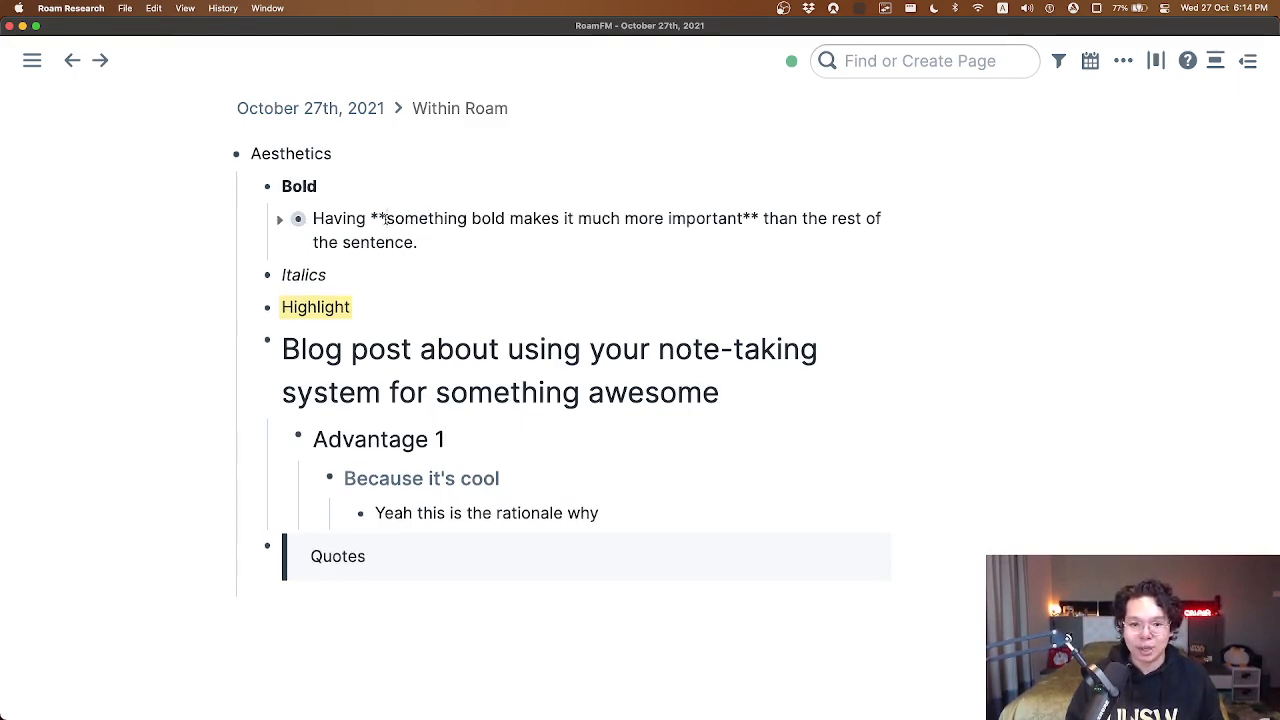
{"action": "left_click", "coordinate": [549, 284]}
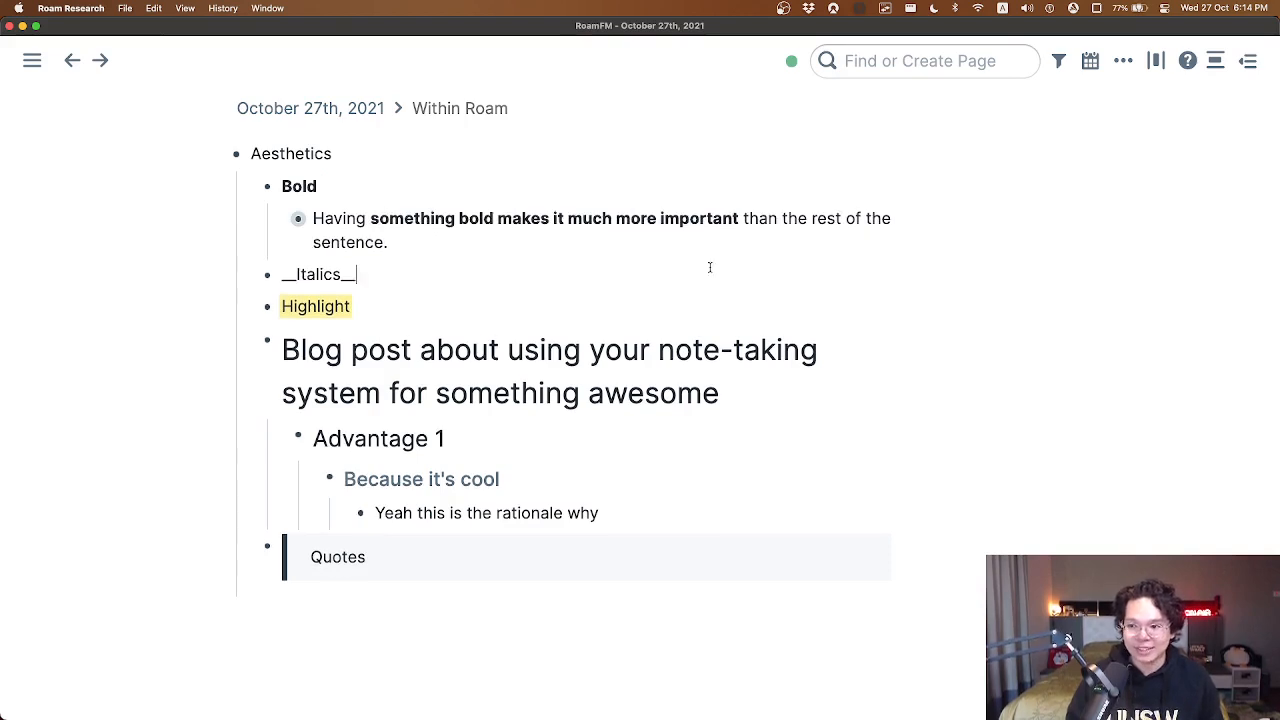
{"action": "left_click", "coordinate": [666, 312]}
{"action": "key", "text": "Escape"}
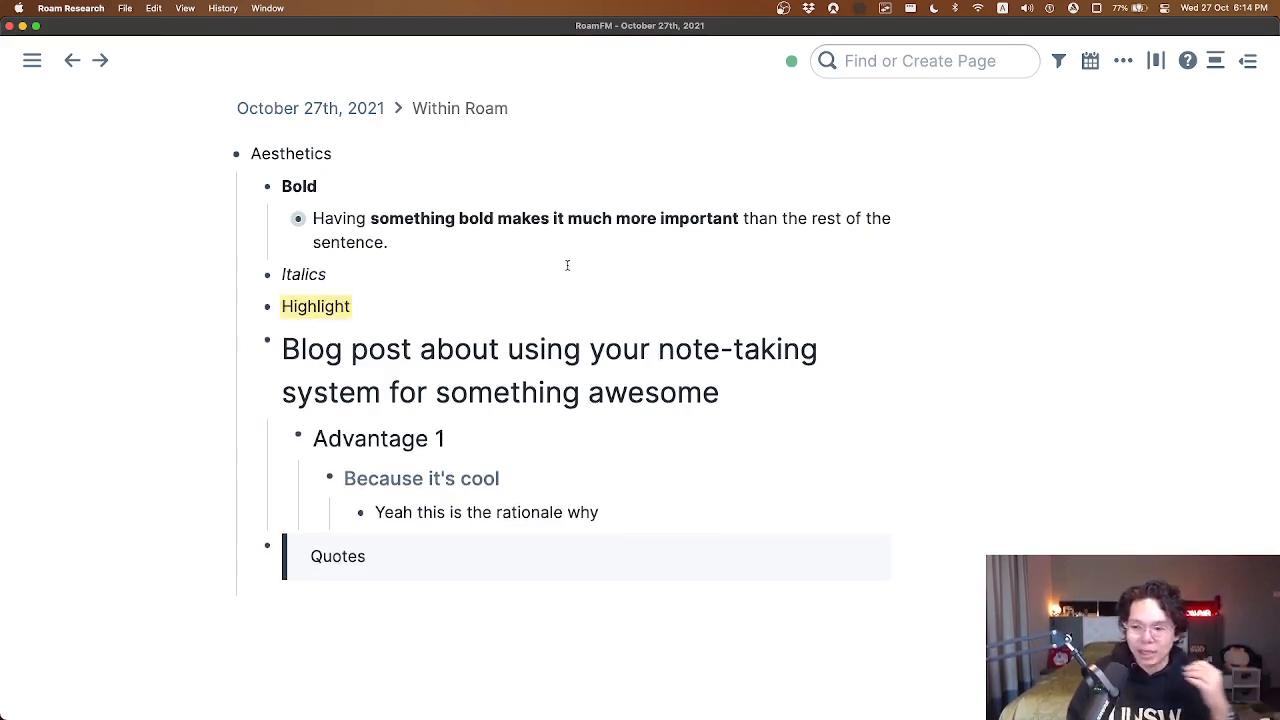
{"action": "left_click", "coordinate": [570, 278]}
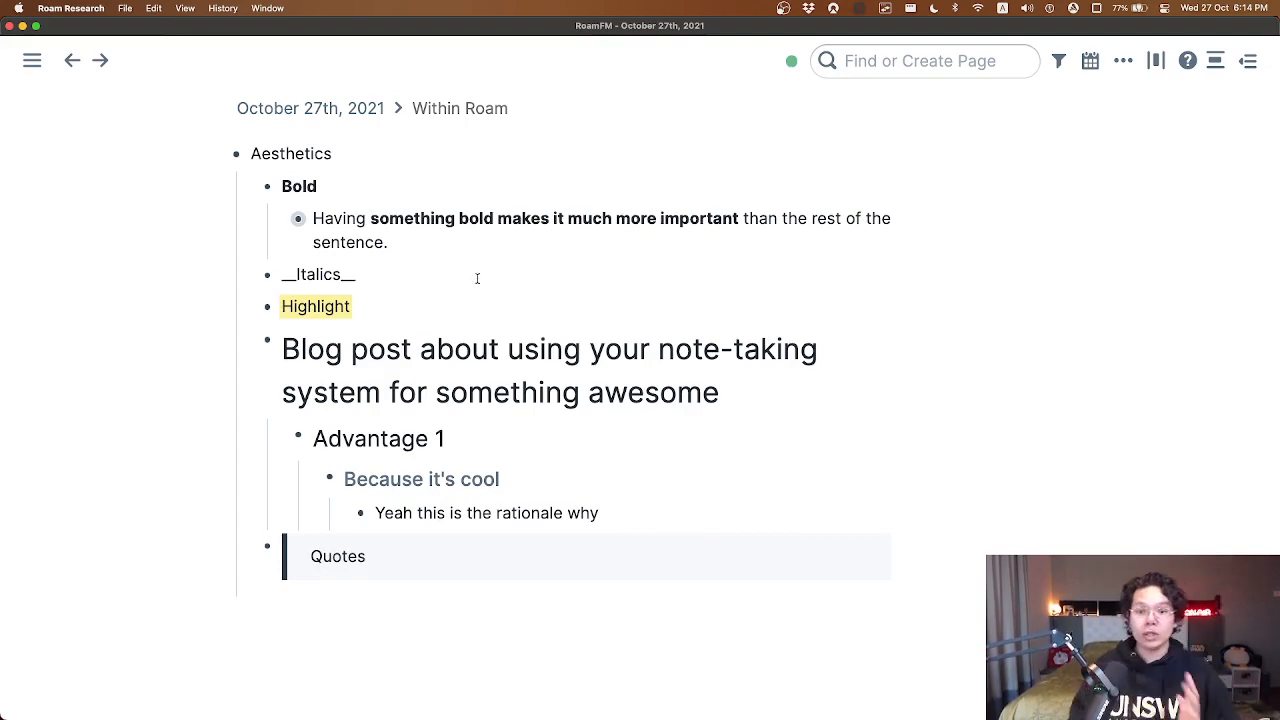
Open the October 27th, 2021 page and look over its Within Roam outline.
{"action": "left_click", "coordinate": [312, 110]}
{"action": "scroll", "coordinate": [240, 245], "scroll_direction": "down", "scroll_amount": 1}
{"action": "scroll", "coordinate": [239, 245], "scroll_direction": "down", "scroll_amount": 4}
{"action": "scroll", "coordinate": [340, 230], "scroll_direction": "up", "scroll_amount": 3}
{"action": "scroll", "coordinate": [340, 230], "scroll_direction": "up", "scroll_amount": 1}
{"action": "scroll", "coordinate": [480, 194], "scroll_direction": "down", "scroll_amount": 3}
{"action": "scroll", "coordinate": [482, 194], "scroll_direction": "up", "scroll_amount": 3}
{"action": "scroll", "coordinate": [482, 196], "scroll_direction": "down", "scroll_amount": 1}
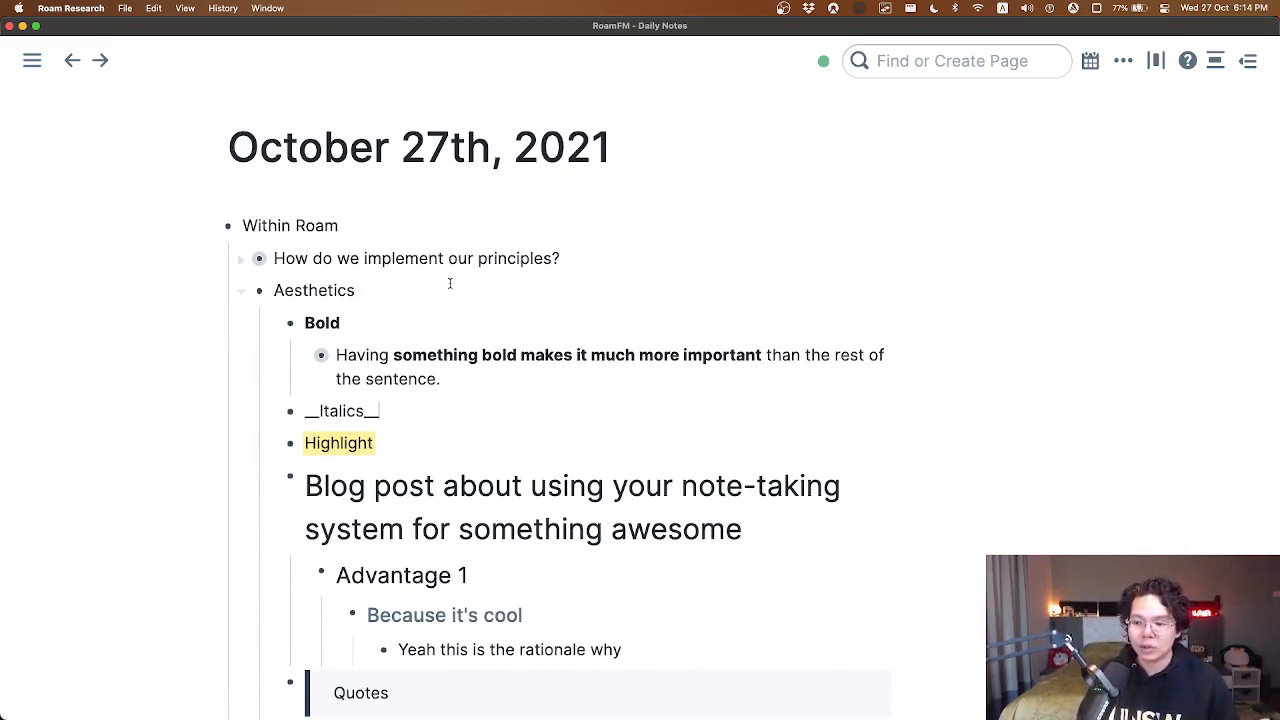
{"action": "left_click", "coordinate": [316, 443]}
{"action": "left_click", "coordinate": [147, 454]}
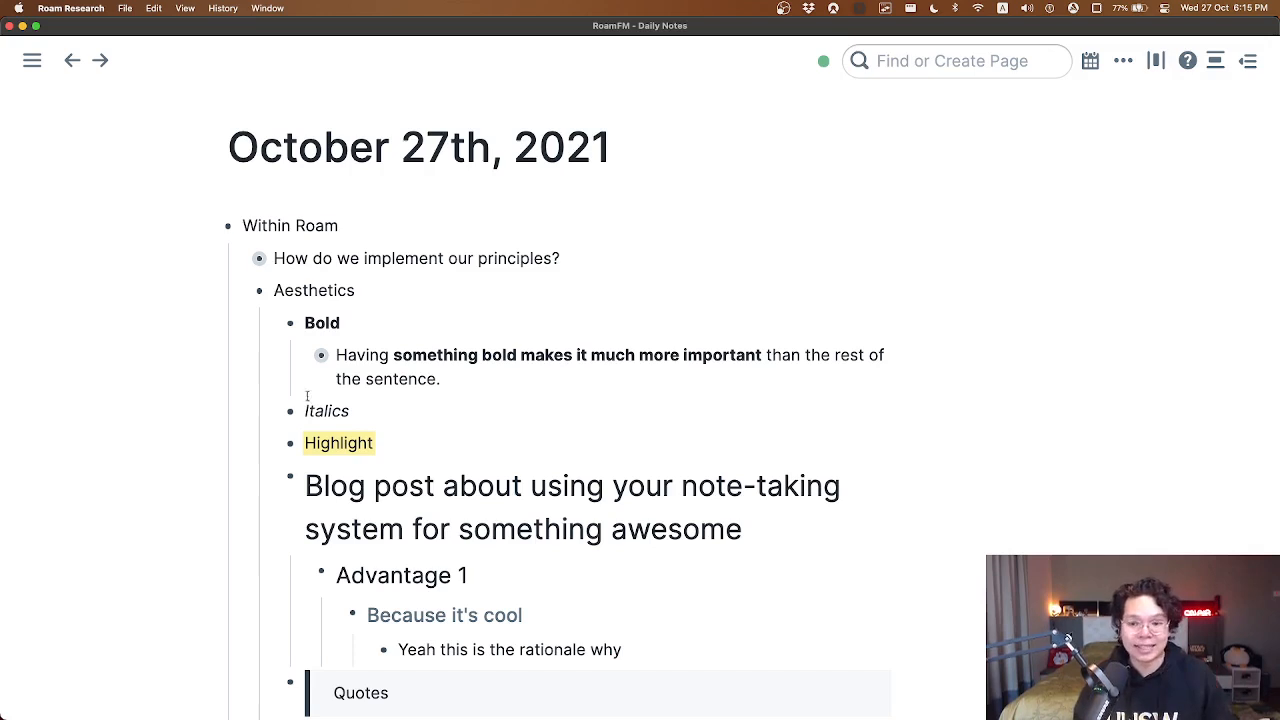
Copy the Aesthetics bullet with all its nested bullets into the empty first bullet of Test Page 1 in the other Roam window.
{"action": "key", "text": "ctrl+alt+Right"}
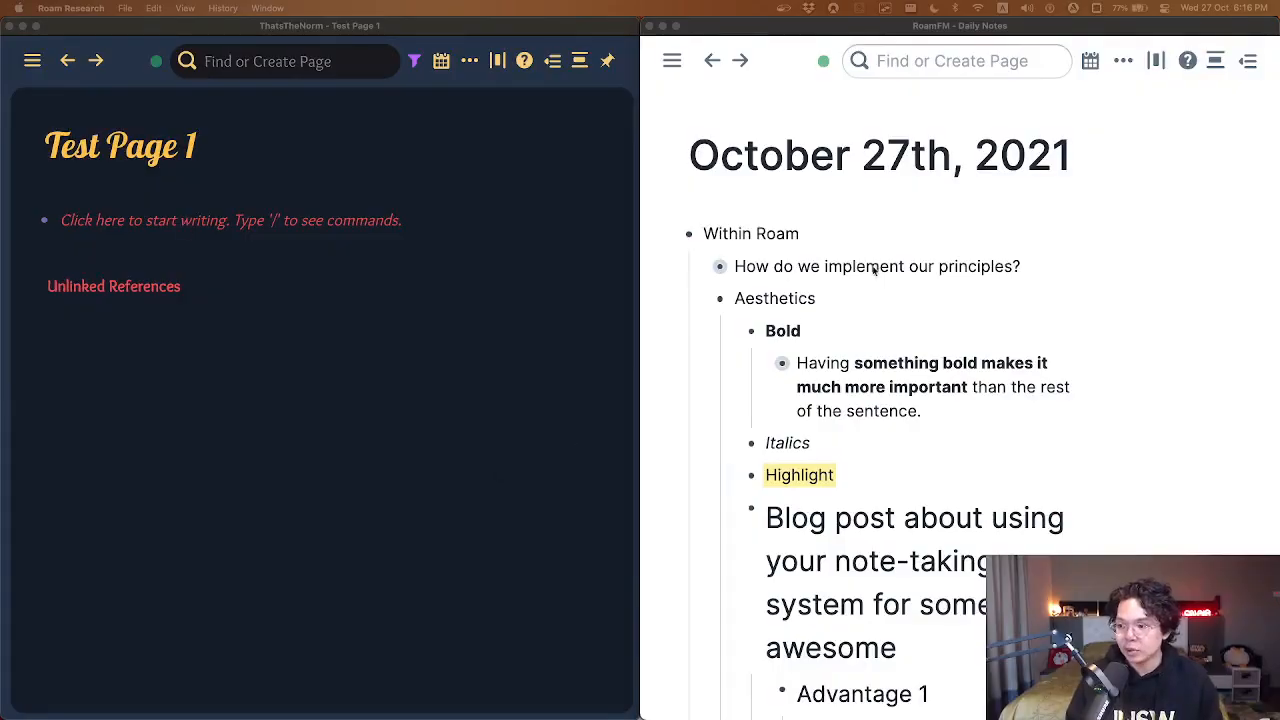
{"action": "left_click", "coordinate": [820, 298]}
{"action": "scroll", "coordinate": [818, 270], "scroll_direction": "down", "scroll_amount": 3}
{"action": "scroll", "coordinate": [818, 270], "scroll_direction": "up", "scroll_amount": 2}
{"action": "scroll", "coordinate": [818, 250], "scroll_direction": "down", "scroll_amount": 1}
{"action": "scroll", "coordinate": [818, 241], "scroll_direction": "up", "scroll_amount": 1}
{"action": "scroll", "coordinate": [818, 230], "scroll_direction": "down", "scroll_amount": 4}
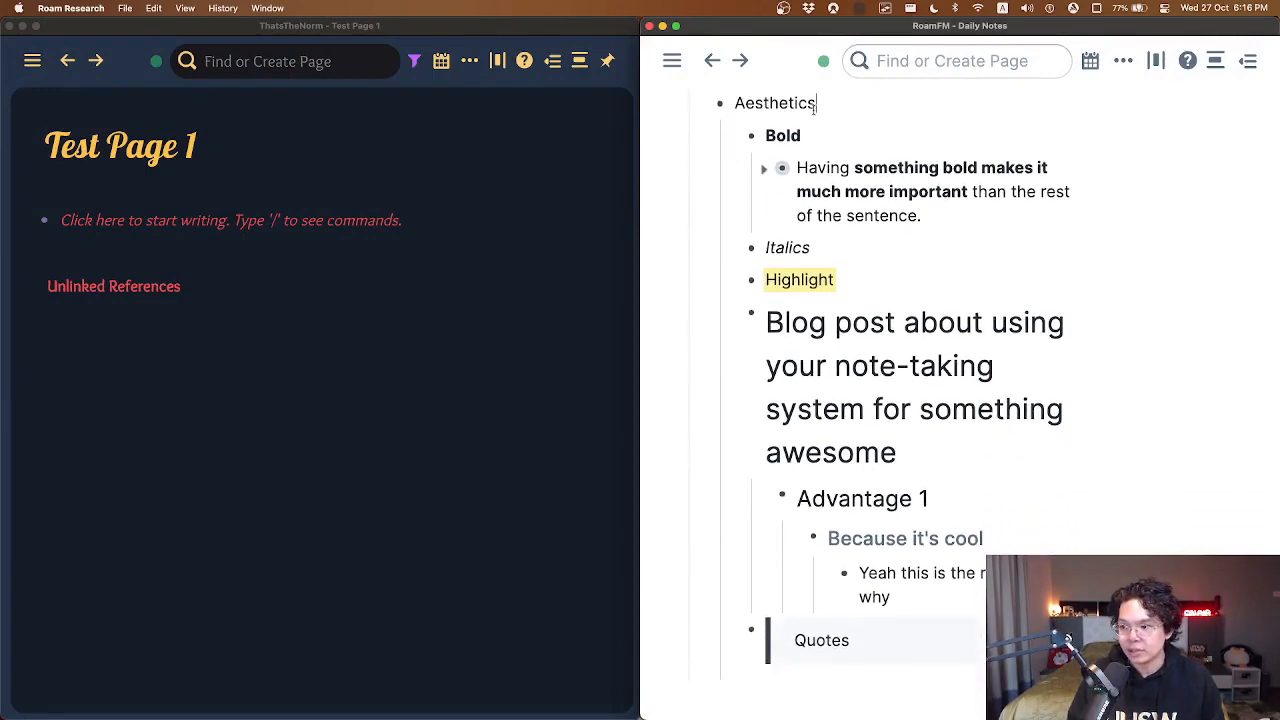
{"action": "key", "text": "Escape"}
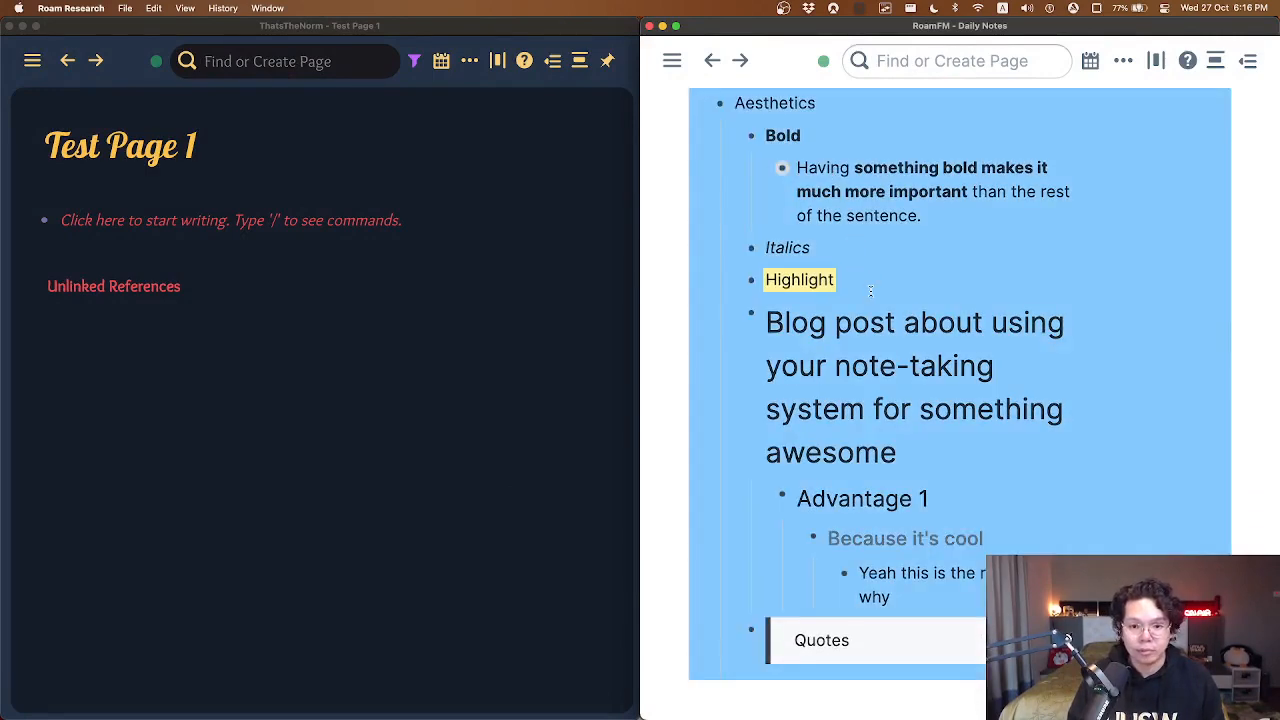
{"action": "left_click", "coordinate": [226, 222]}
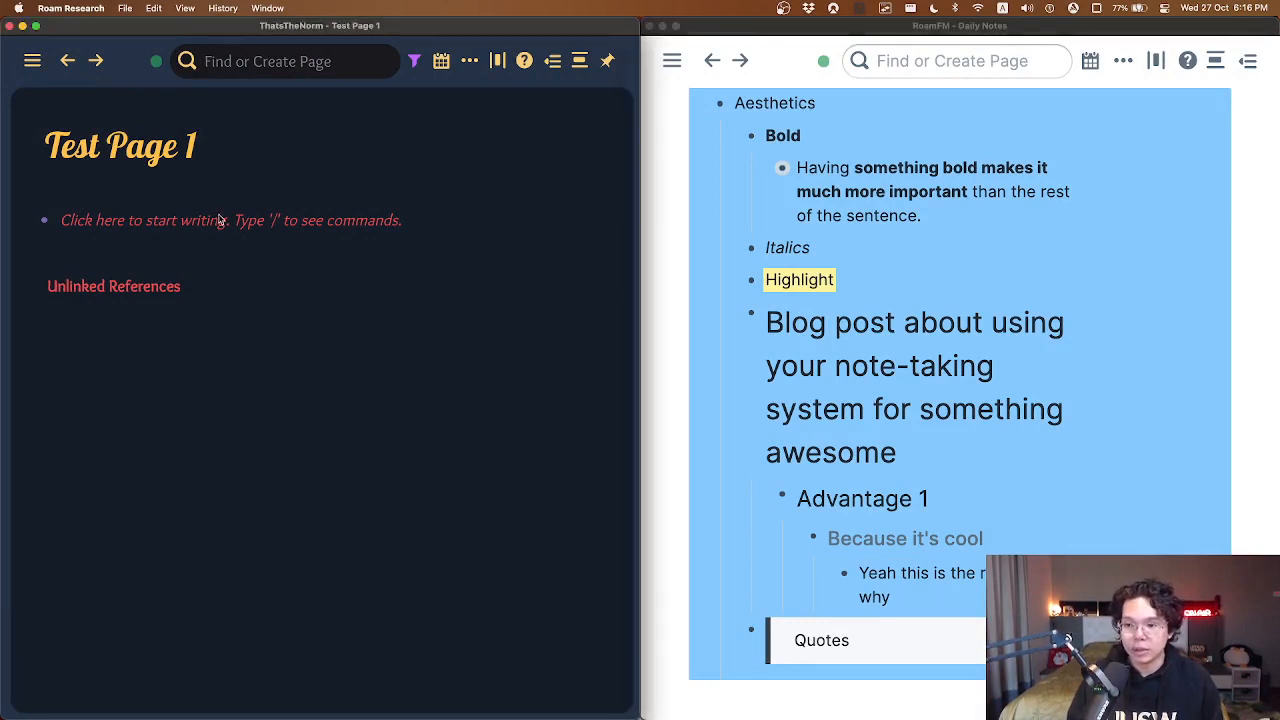
{"action": "left_click", "coordinate": [200, 217]}
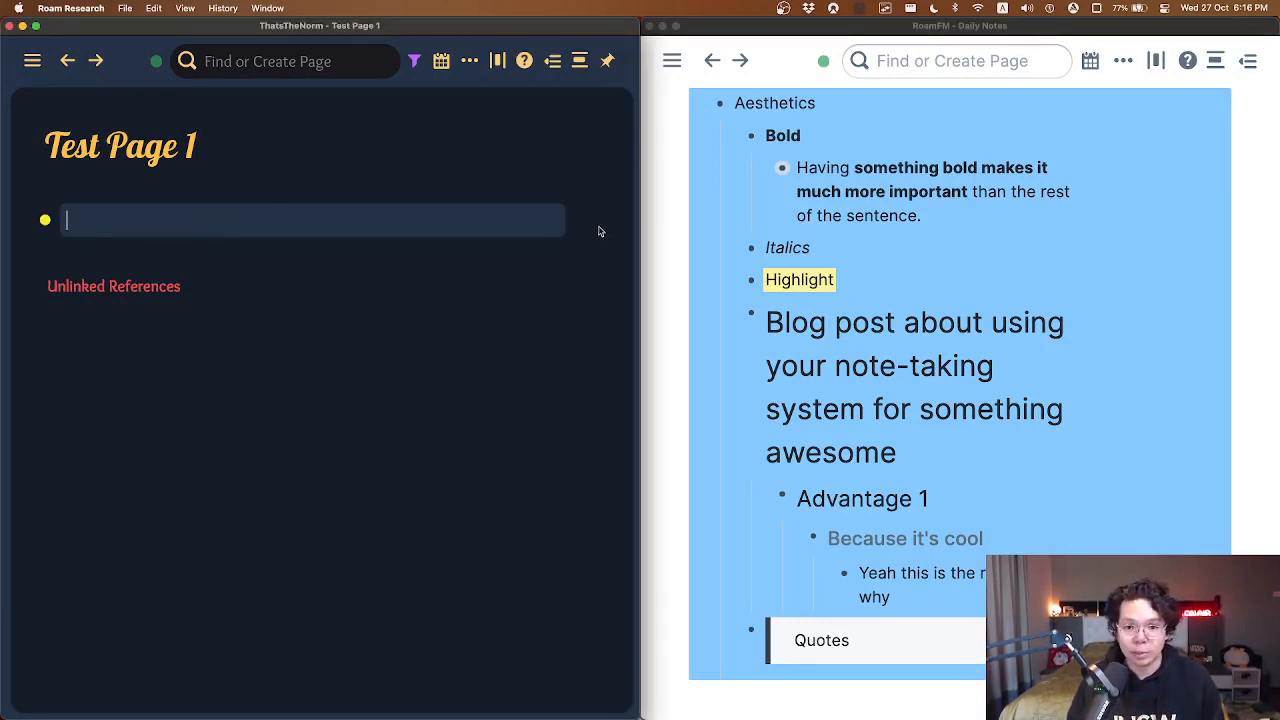
{"action": "type", "text": "Aesthetics Bold Having something bold makes it much more important than the rest of the sentence. Italics Highlight Blog post about using your note-taking system for something awesome Advantage 1 Because it's cool Yeah this is the rationale why Quotes"}
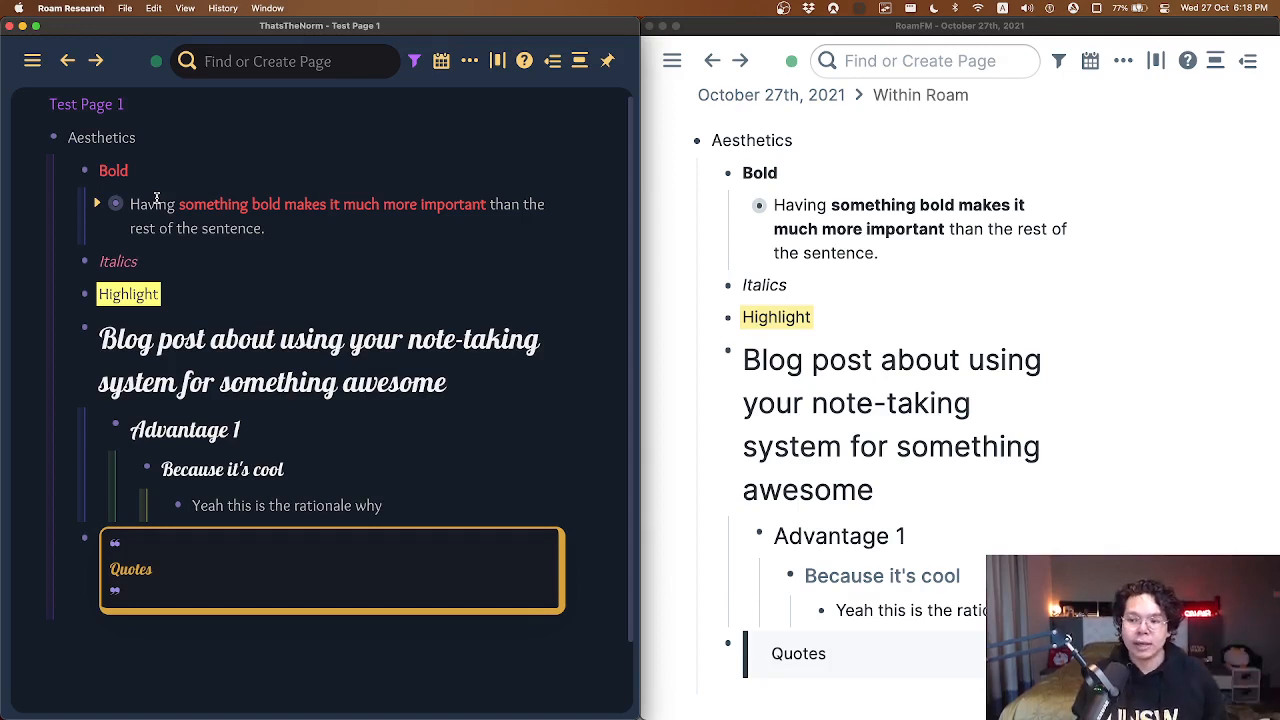
Examine how the dark theme on Test Page 1 styles the bold sentence, the blog post heading and the path of the active bullet.
{"action": "scroll", "coordinate": [530, 440], "scroll_direction": "up", "scroll_amount": 1}
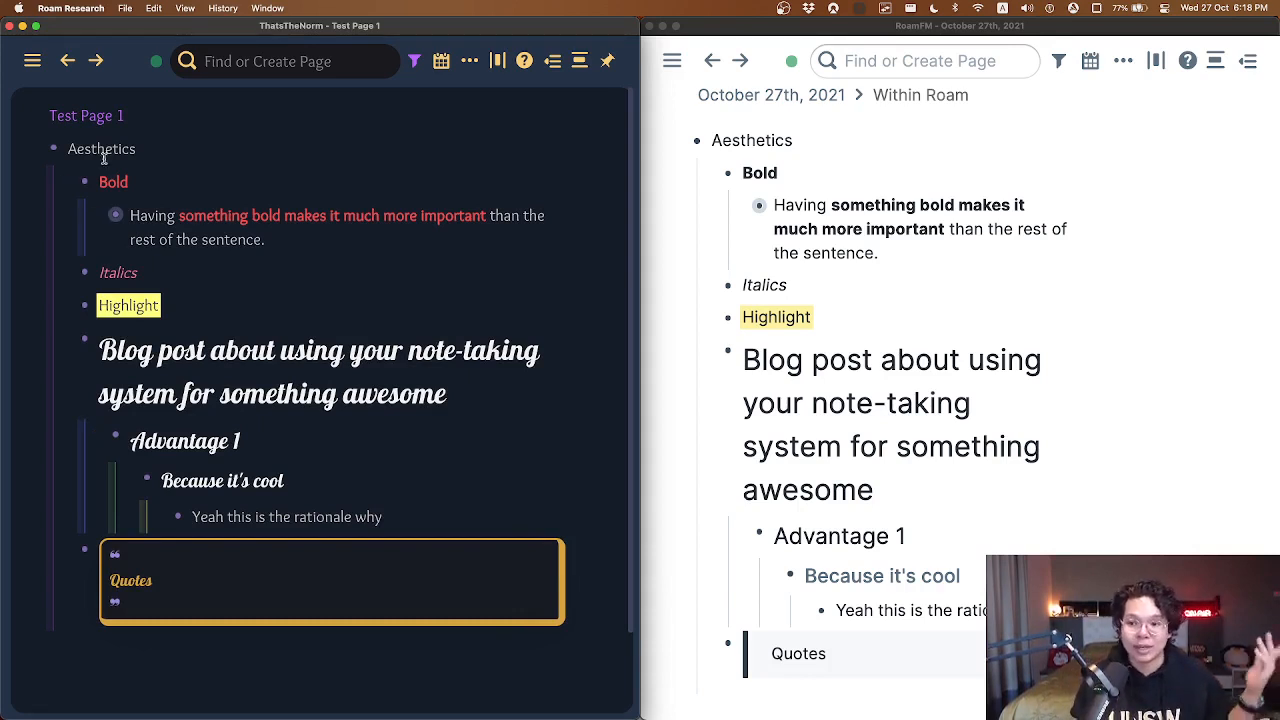
{"action": "left_click", "coordinate": [165, 242]}
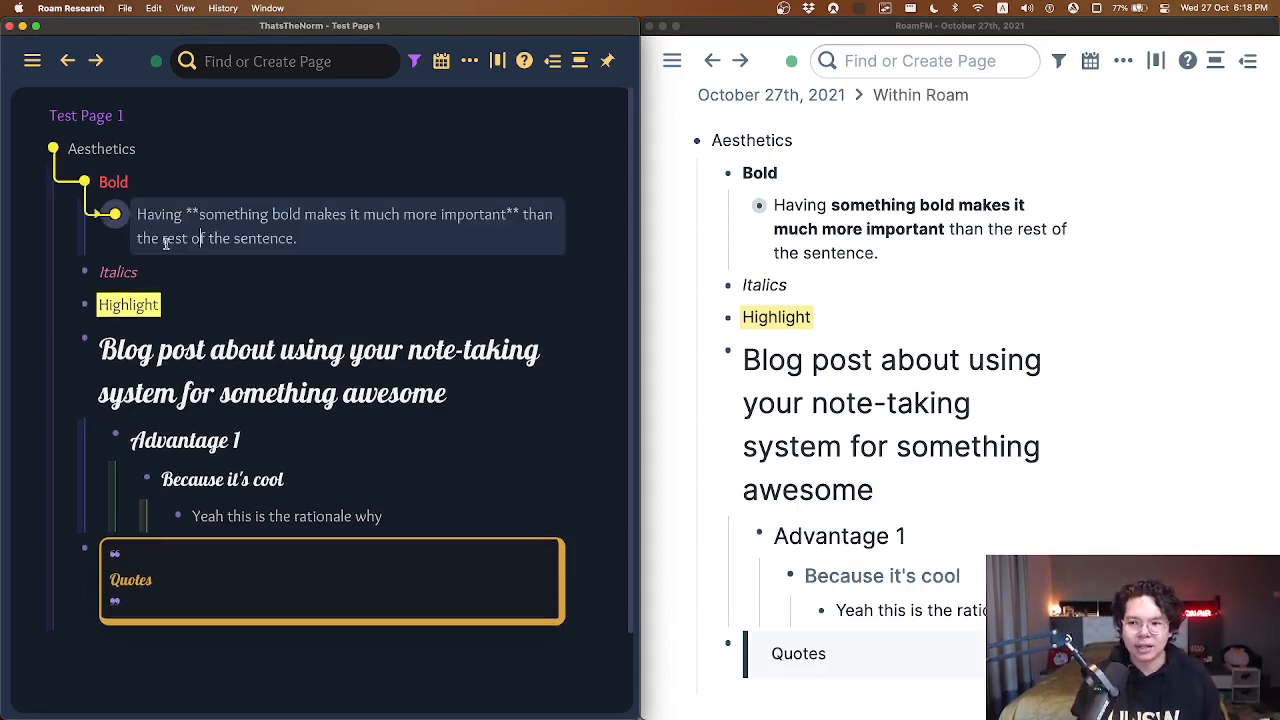
{"action": "left_click", "coordinate": [135, 183]}
{"action": "key", "text": "Escape"}
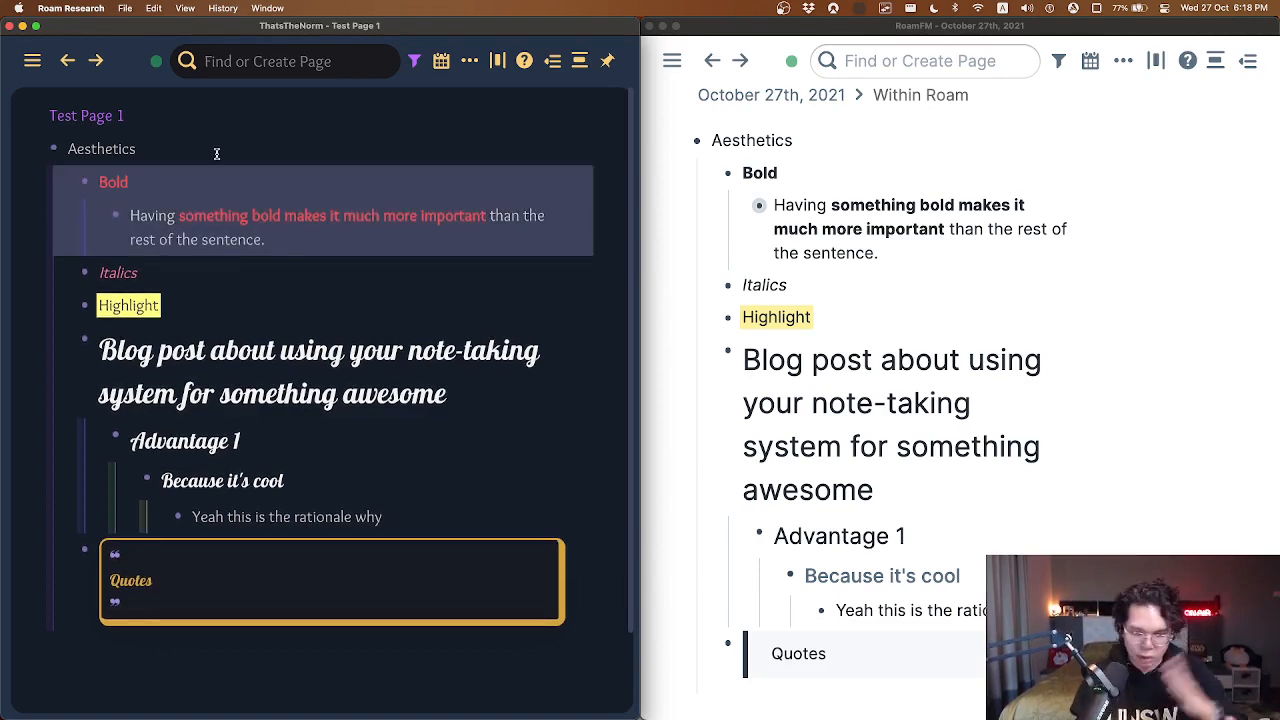
{"action": "left_click", "coordinate": [536, 314]}
{"action": "left_click", "coordinate": [497, 347]}
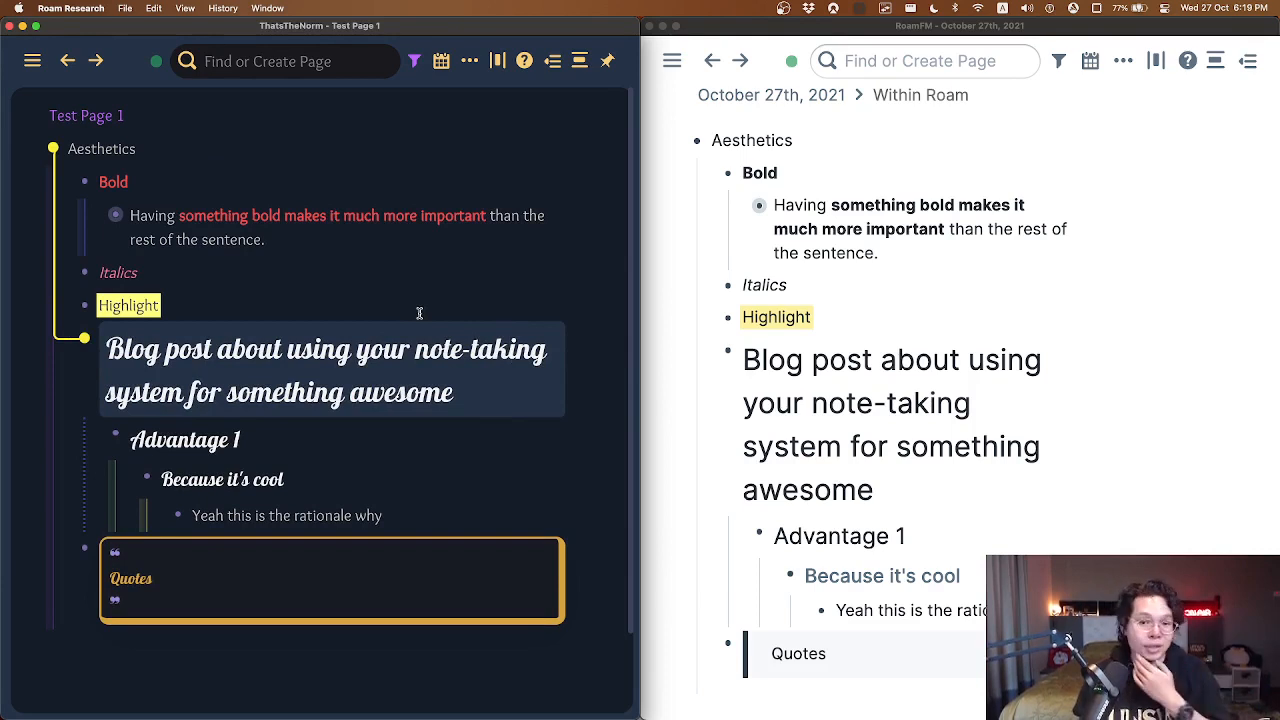
{"action": "left_click", "coordinate": [578, 426]}
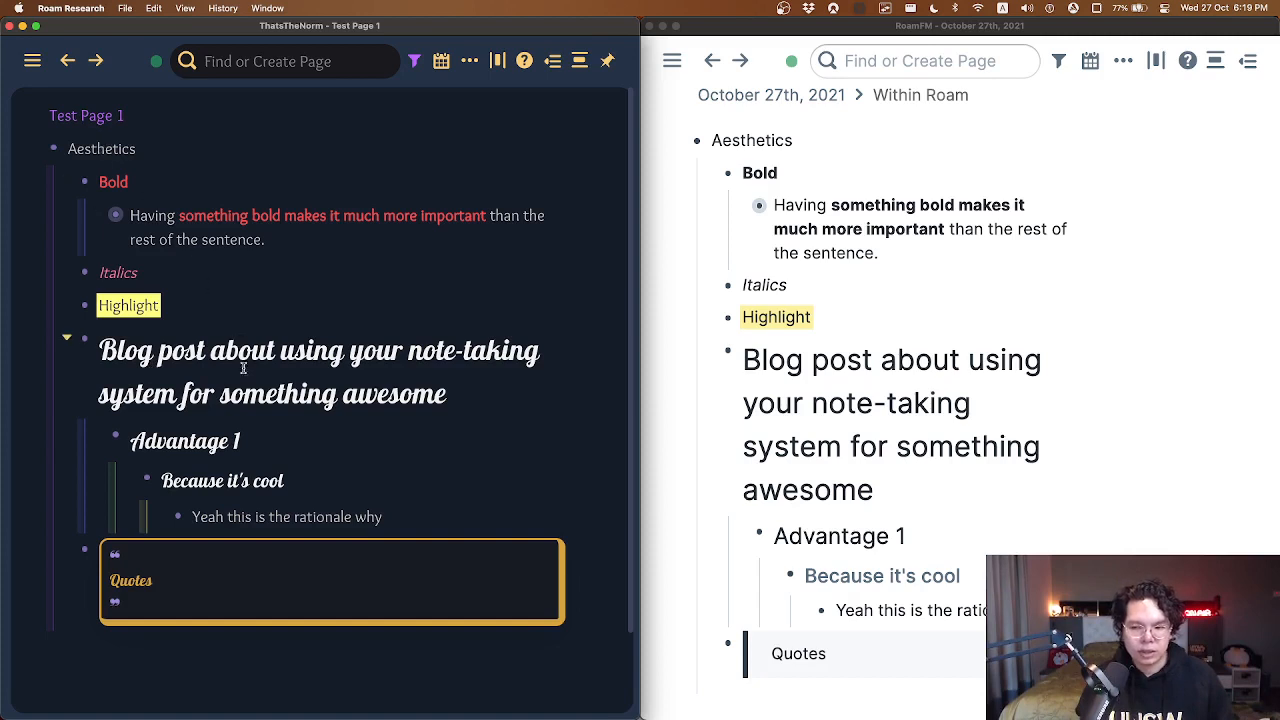
{"action": "left_click", "coordinate": [178, 367]}
{"action": "left_click_drag", "start_coordinate": [108, 350], "coordinate": [498, 388]}
{"action": "left_click", "coordinate": [592, 388]}
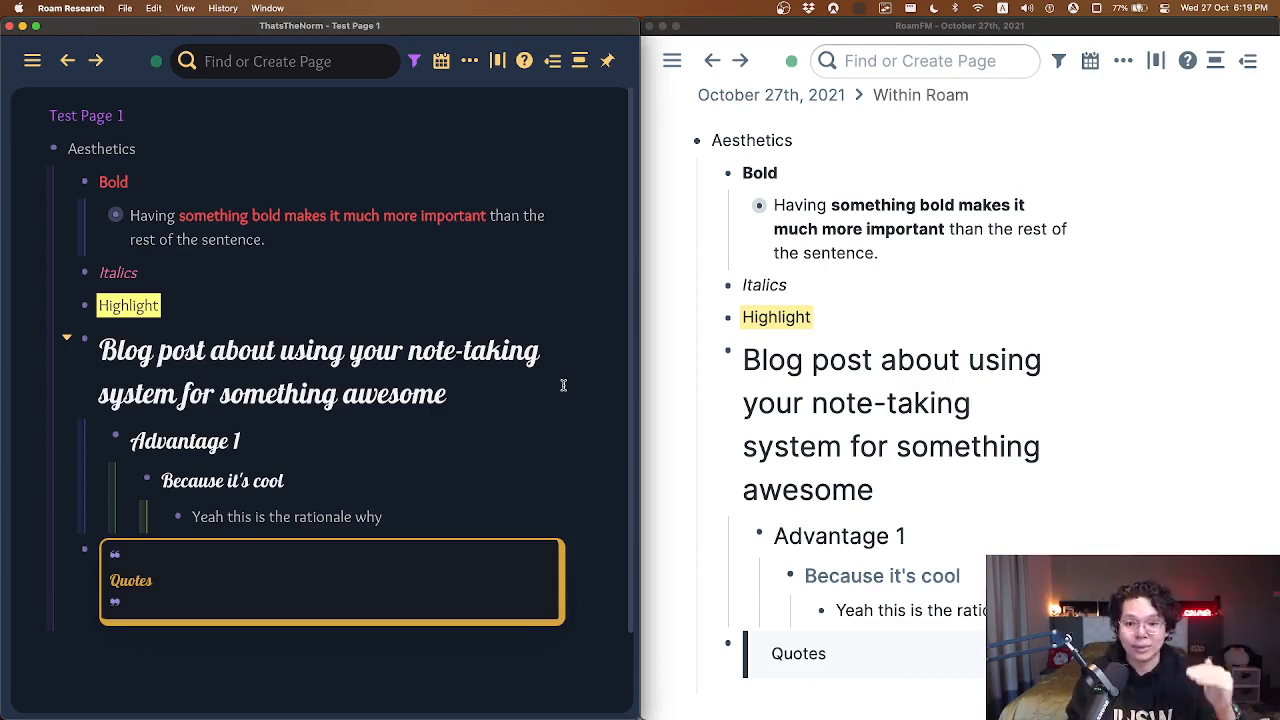
Collapse the blog post heading on Test Page 1 and add a bullet reading "Parent idea" below the Quotes block.
{"action": "left_click", "coordinate": [494, 386]}
{"action": "key", "text": "super+Up"}
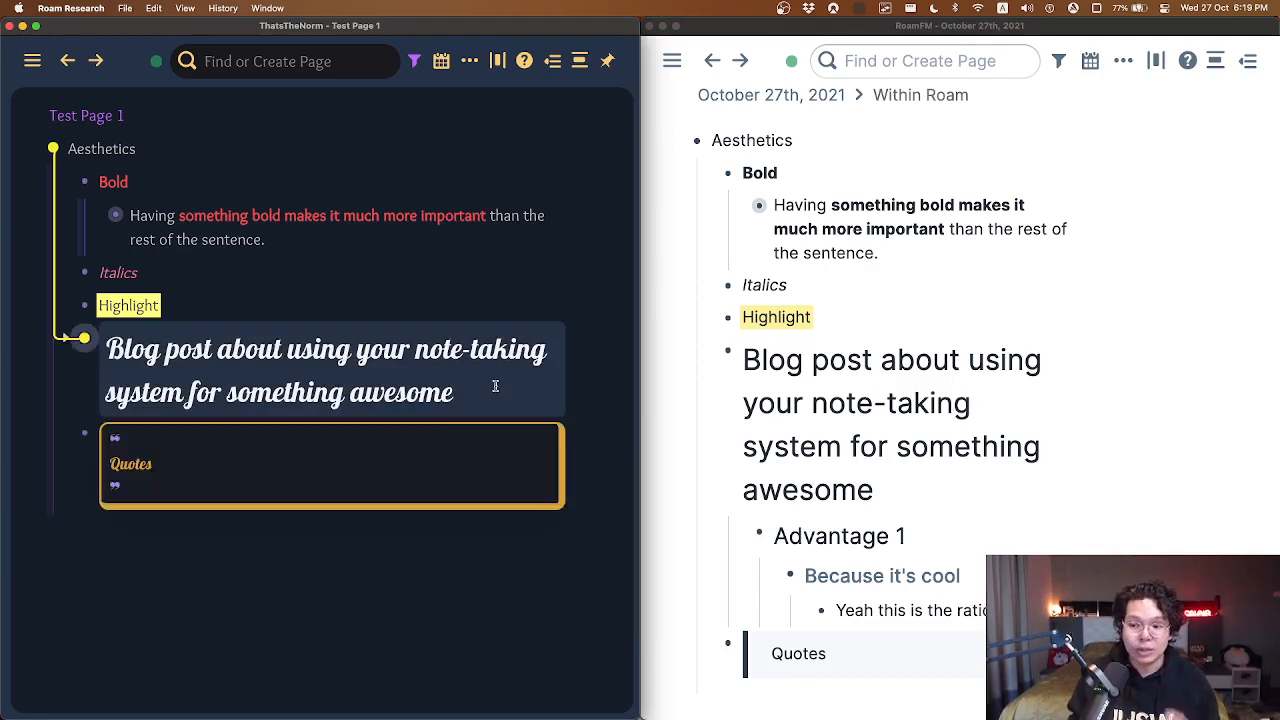
{"action": "left_click", "coordinate": [533, 481]}
{"action": "key", "text": "Return"}
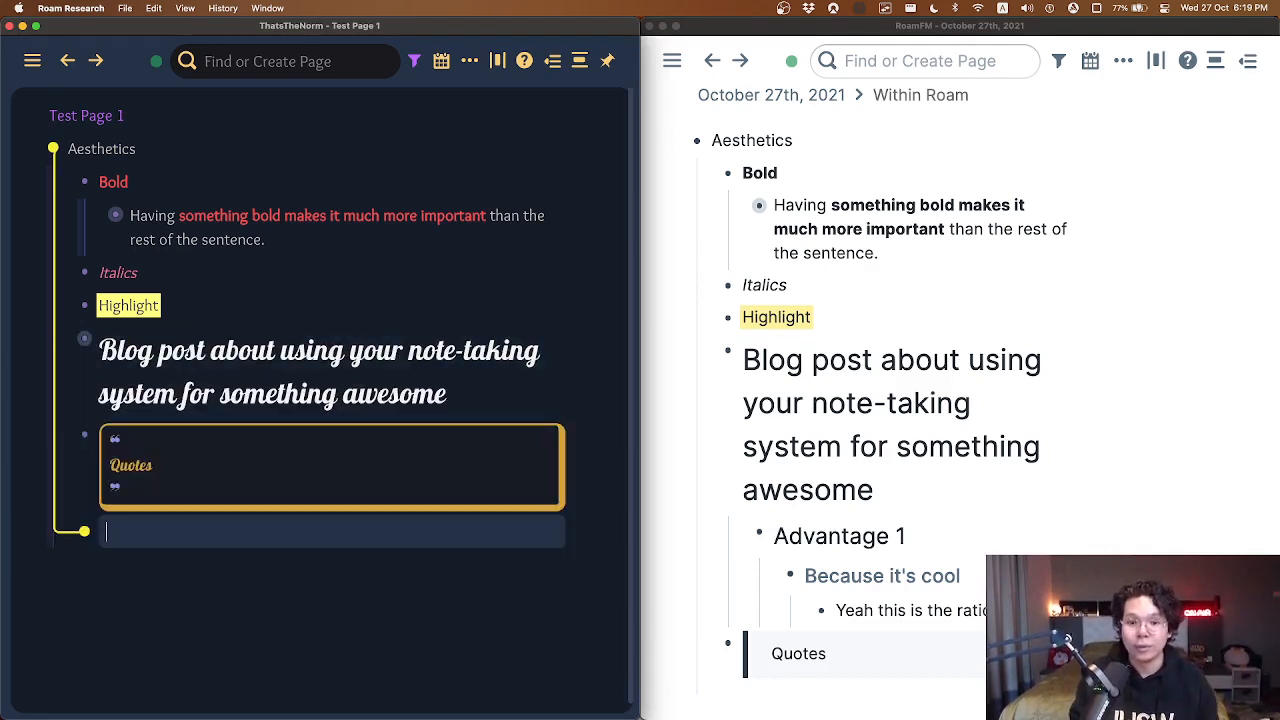
{"action": "type", "text": "Parent idea"}
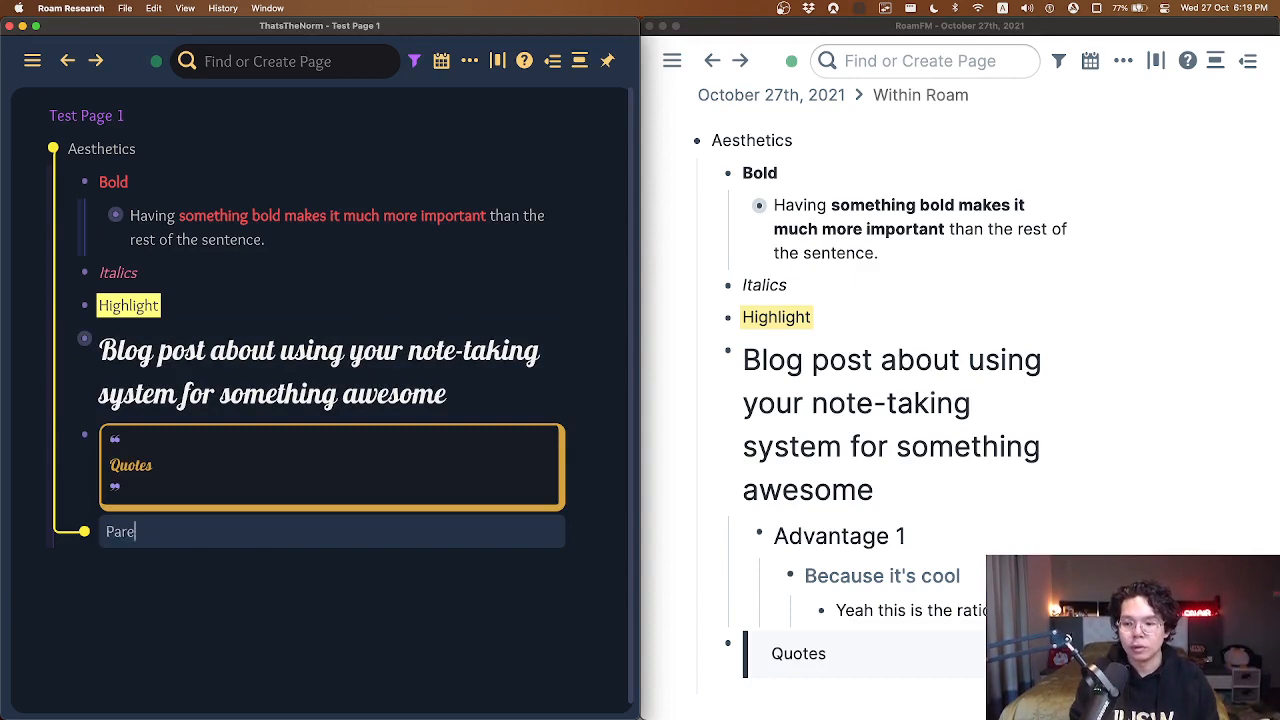
Add three bullets nested under "Parent idea": "Child idea", "More child idea" and "Even more child idea".
{"action": "key", "text": "Return"}
{"action": "key", "text": "Tab"}
{"action": "type", "text": "Child idea"}
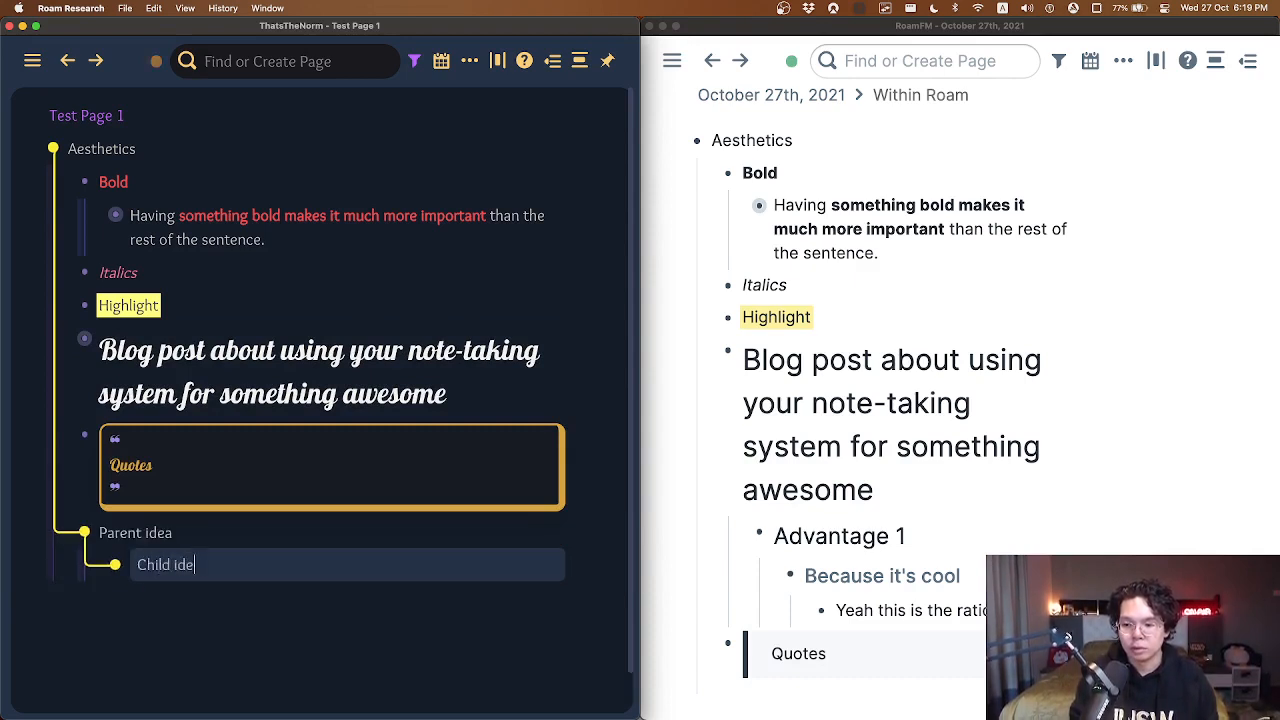
{"action": "key", "text": "Return"}
{"action": "type", "text": "More child idea"}
{"action": "key", "text": "Return"}
{"action": "type", "text": "Even more child idea"}
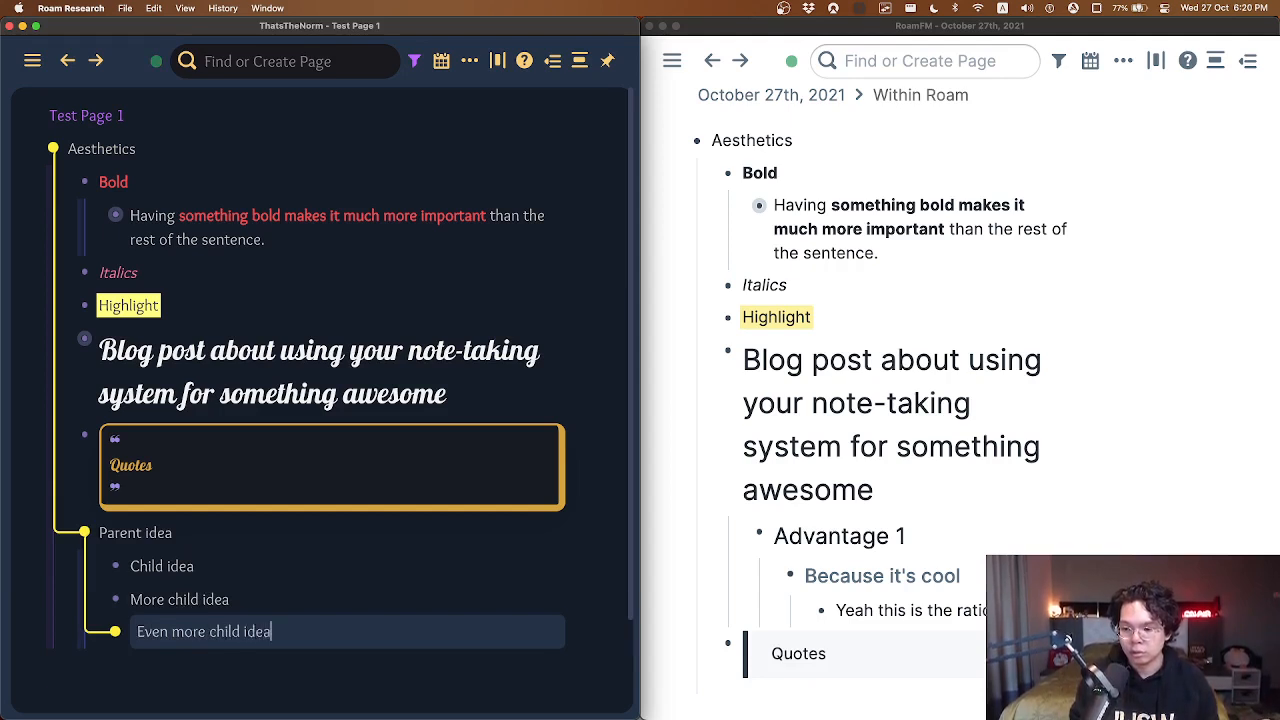
Add a block quote bullet reading "Big quote from a book" after "Even more child idea".
{"action": "key", "text": "Return"}
{"action": "type", "text": "Big quote from a book"}
{"action": "key", "text": "super+Left"}
{"action": "type", "text": ">"}
Indent the bullets below "Child idea" one level deeper each, ending with the book quote nested under "Even more child idea".
{"action": "key", "text": "Up"}
{"action": "key", "text": "Tab"}
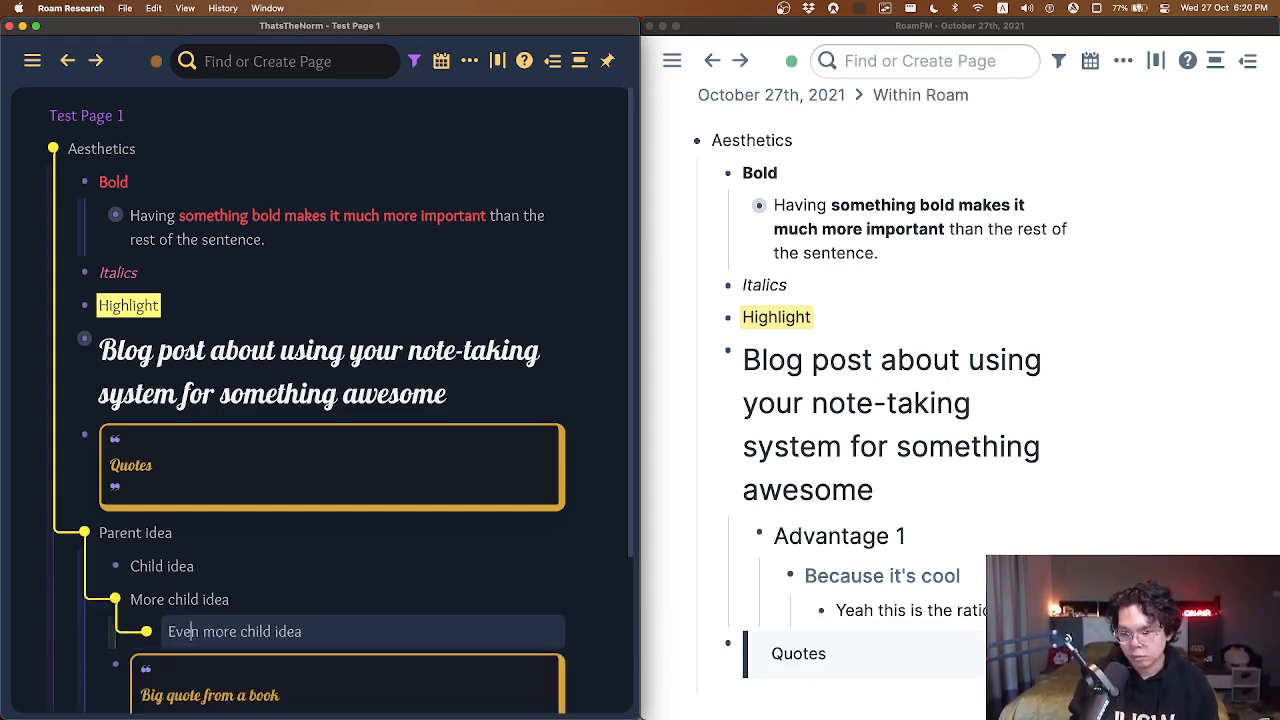
{"action": "key", "text": "Down"}
{"action": "key", "text": "Tab"}
{"action": "key", "text": "Tab"}
{"action": "key", "text": "Up"}
{"action": "key", "text": "Up"}
{"action": "key", "text": "Tab"}
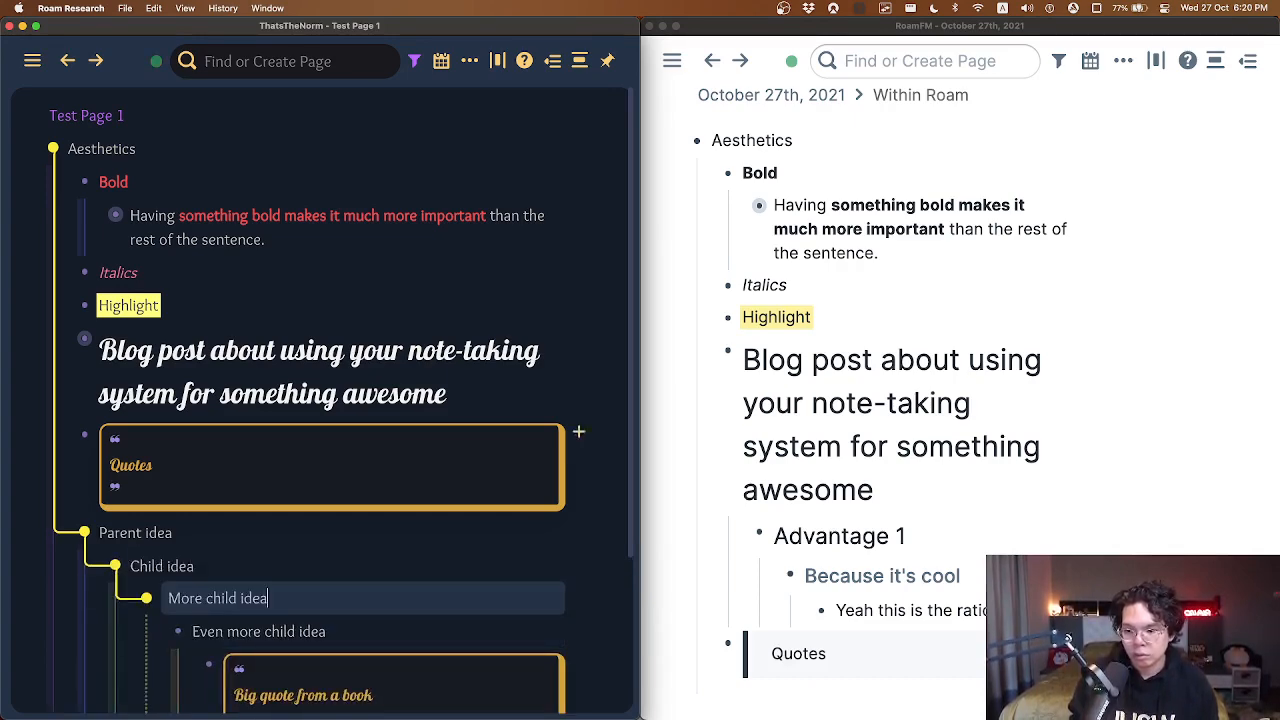
{"action": "scroll", "coordinate": [577, 440], "scroll_direction": "down", "scroll_amount": 5}
{"action": "key", "text": "Escape"}
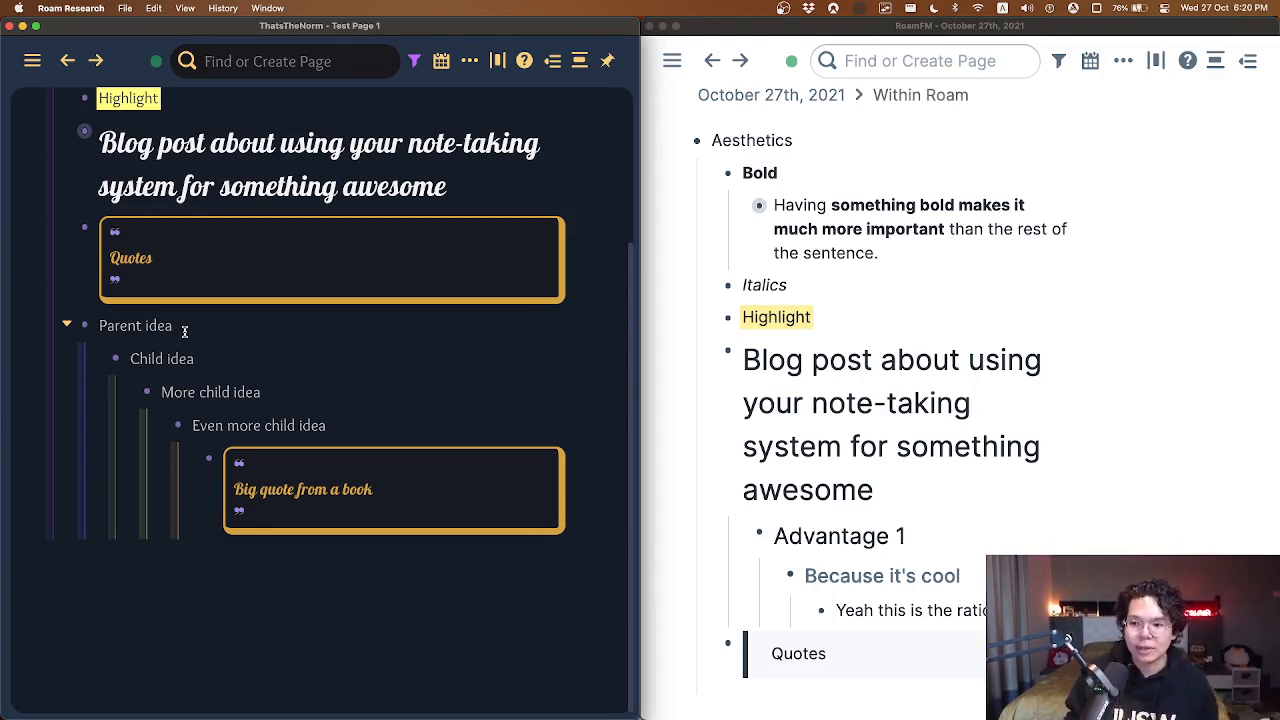
Examine the highlighted hierarchy path for "Parent idea" and "Child idea" and compare it with the light-themed blog post outline.
{"action": "left_click_drag", "start_coordinate": [146, 358], "coordinate": [170, 368]}
{"action": "left_click", "coordinate": [144, 326]}
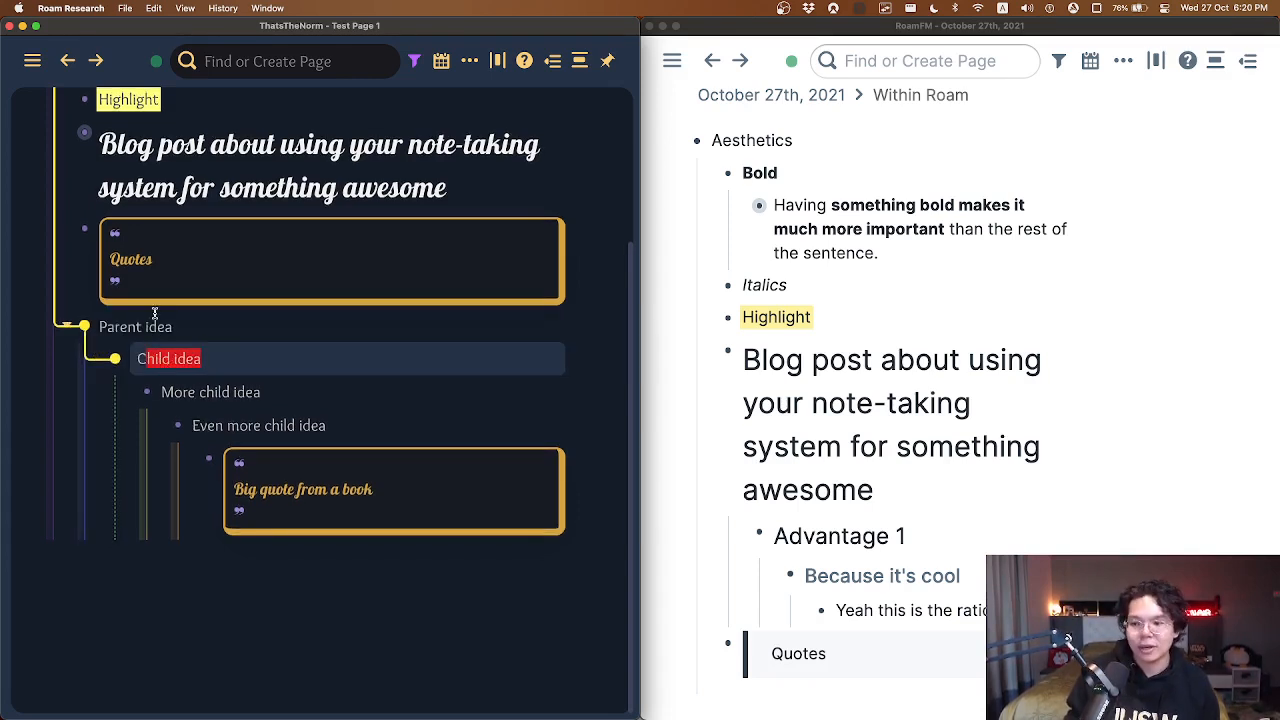
{"action": "left_click", "coordinate": [156, 322]}
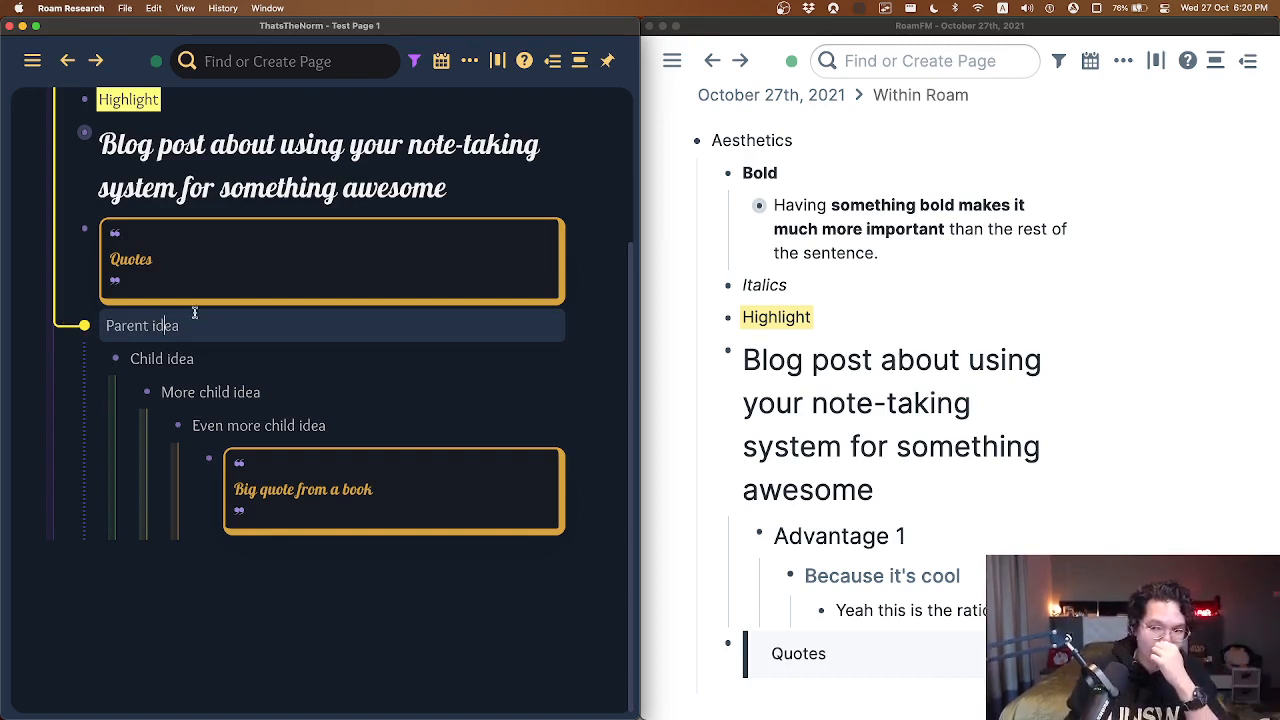
{"action": "left_click_drag", "start_coordinate": [122, 326], "coordinate": [220, 329]}
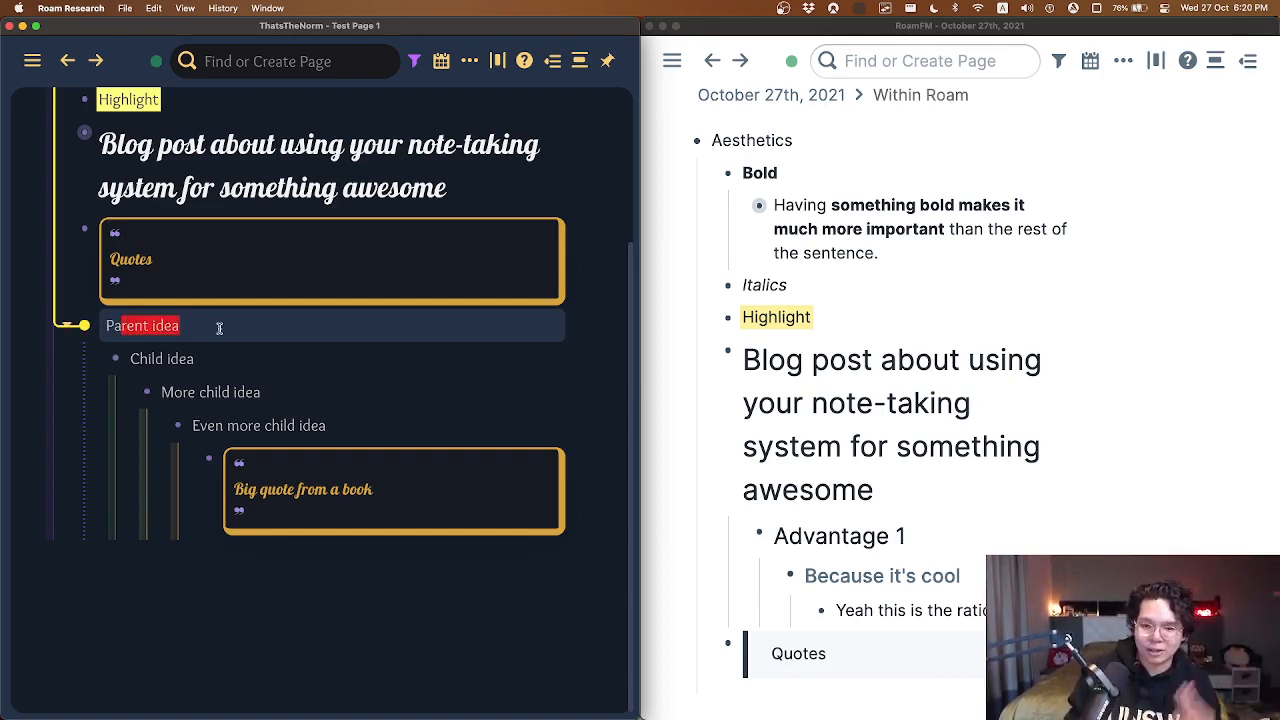
{"action": "left_click", "coordinate": [157, 359]}
{"action": "left_click_drag", "start_coordinate": [146, 358], "coordinate": [297, 355]}
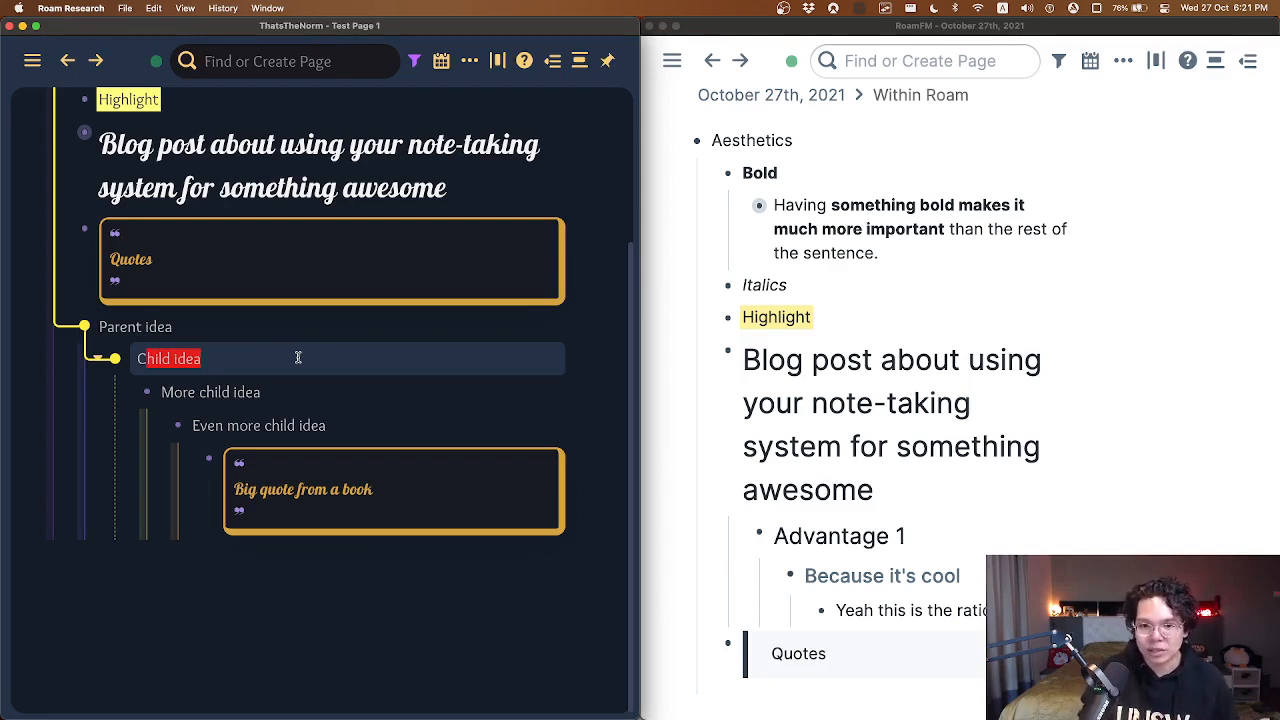
{"action": "left_click", "coordinate": [298, 357]}
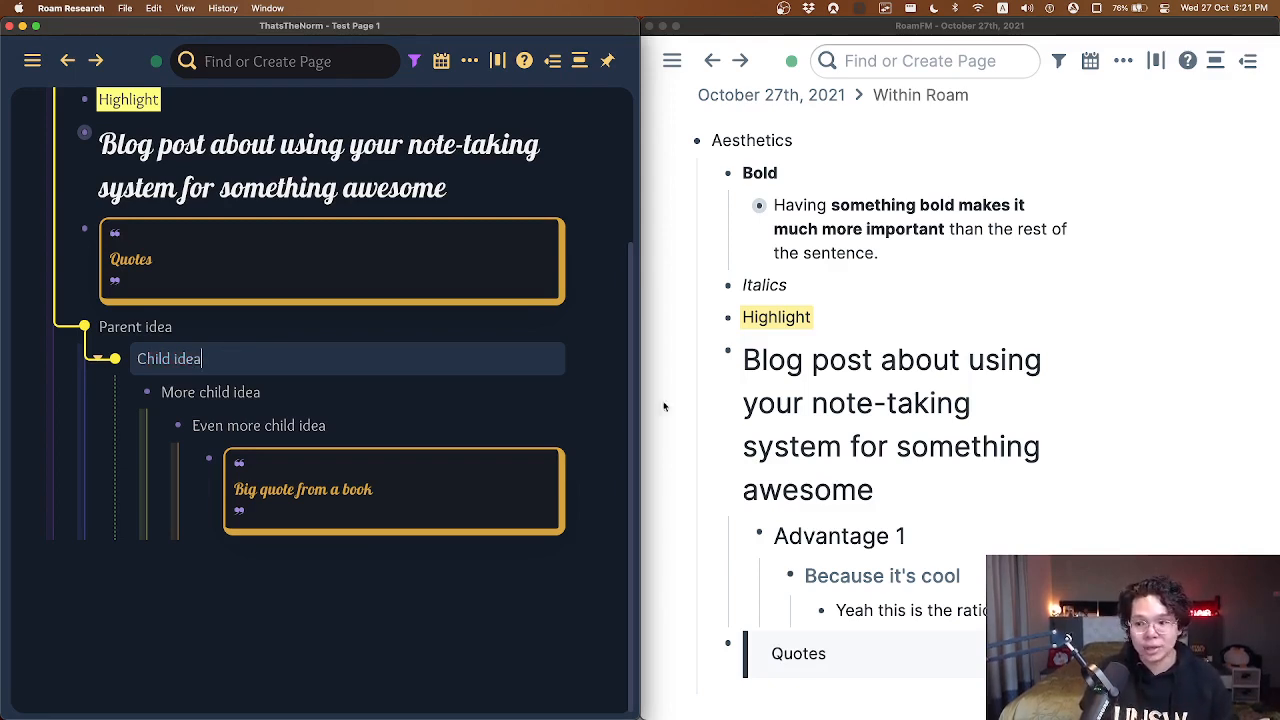
{"action": "left_click_drag", "start_coordinate": [1071, 443], "coordinate": [915, 643]}
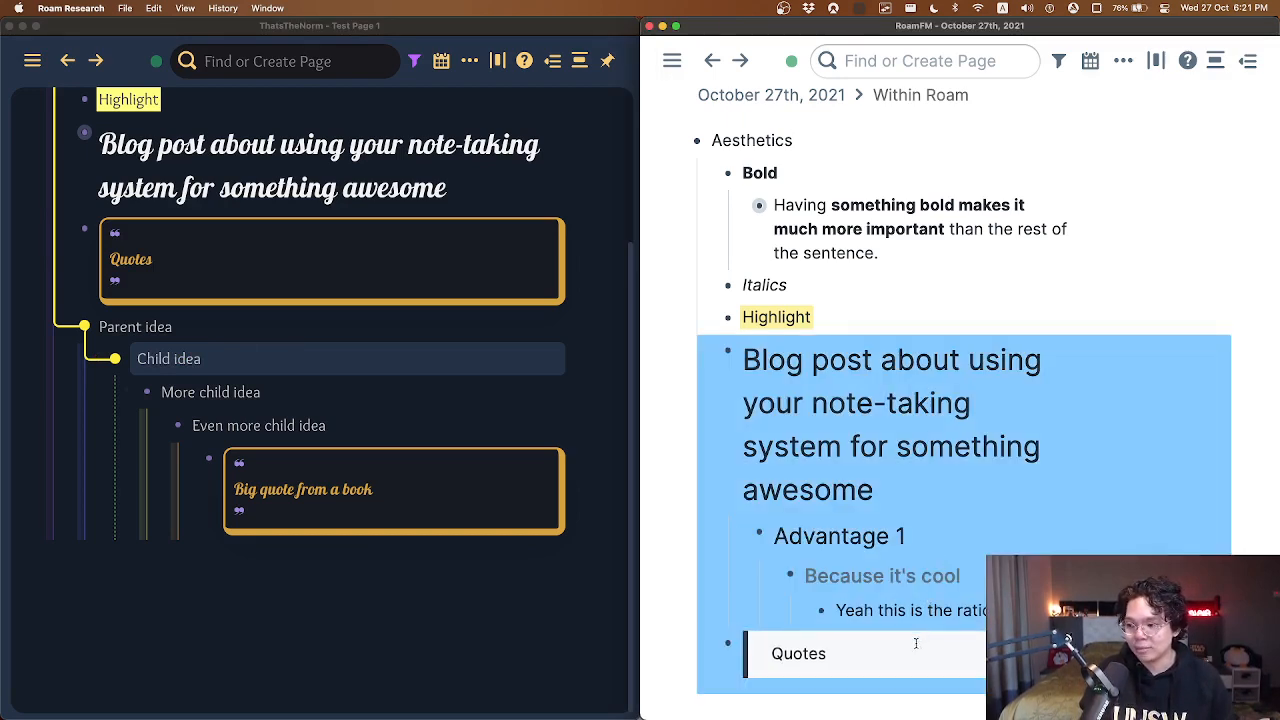
Clear the bullet selection in the light-themed outline and collapse the bullets nested under "Parent idea" in the dark-themed outline.
{"action": "left_click", "coordinate": [1246, 441]}
{"action": "scroll", "coordinate": [1027, 478], "scroll_direction": "down", "scroll_amount": 3}
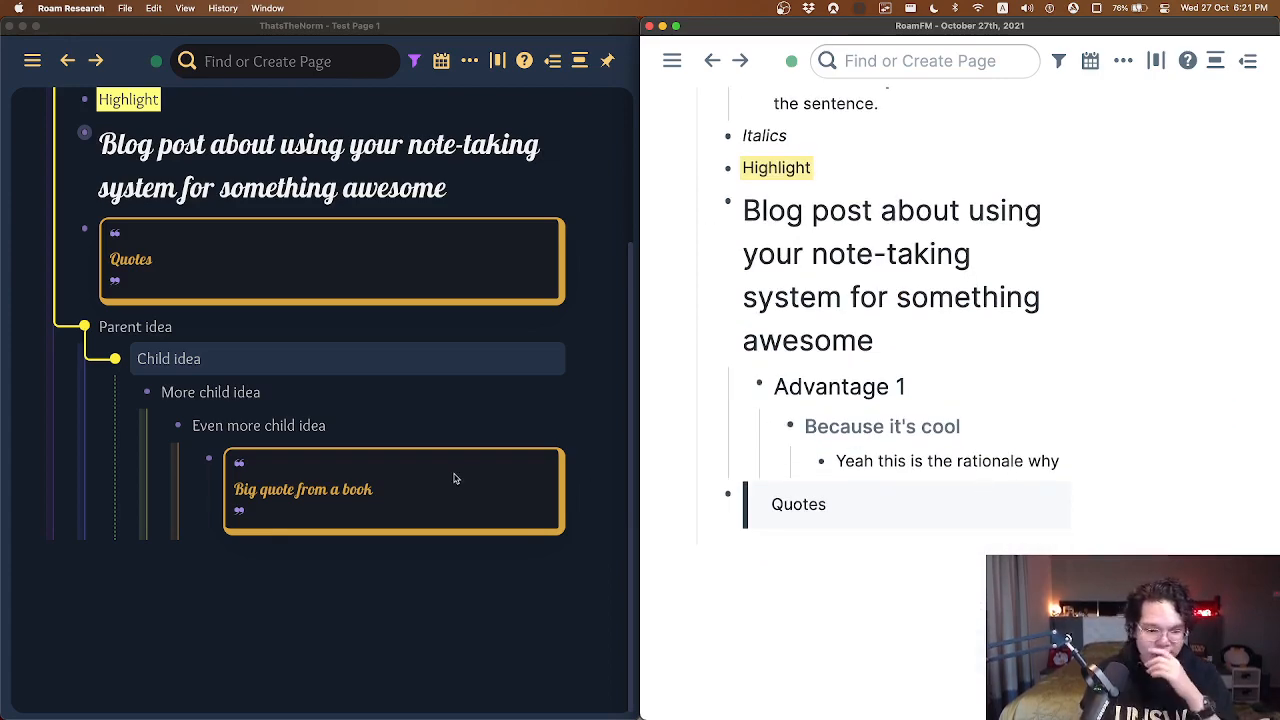
{"action": "scroll", "coordinate": [453, 478], "scroll_direction": "up", "scroll_amount": 4}
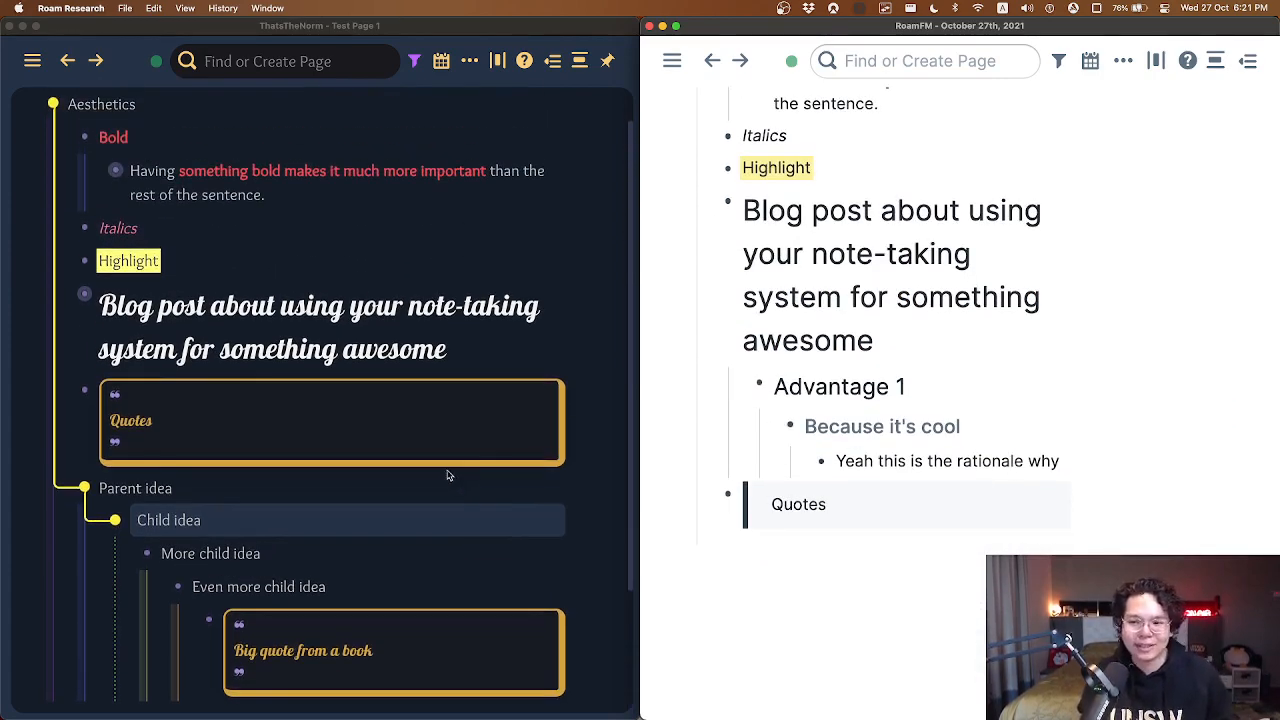
{"action": "left_click", "coordinate": [448, 475]}
{"action": "key", "text": "super+Up"}
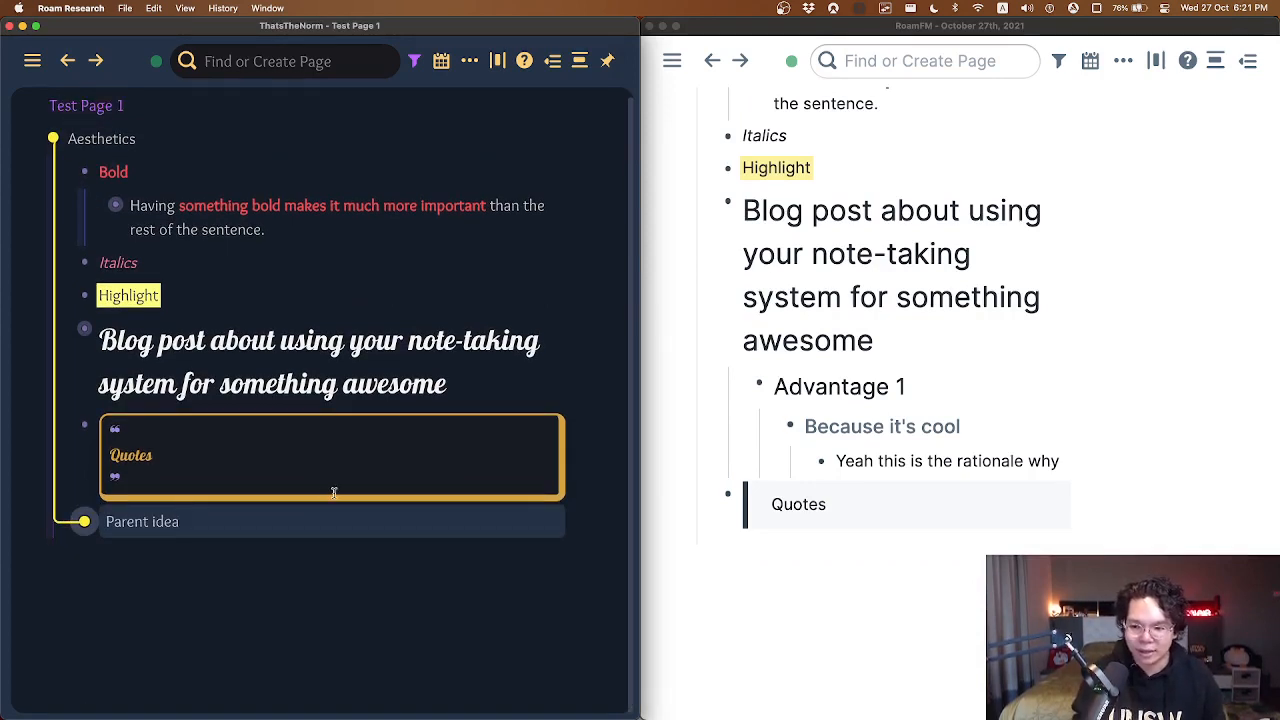
Add a bullet below "Parent idea" in the dark-themed outline containing the page reference [[aesthetics]].
{"action": "key", "text": "Return"}
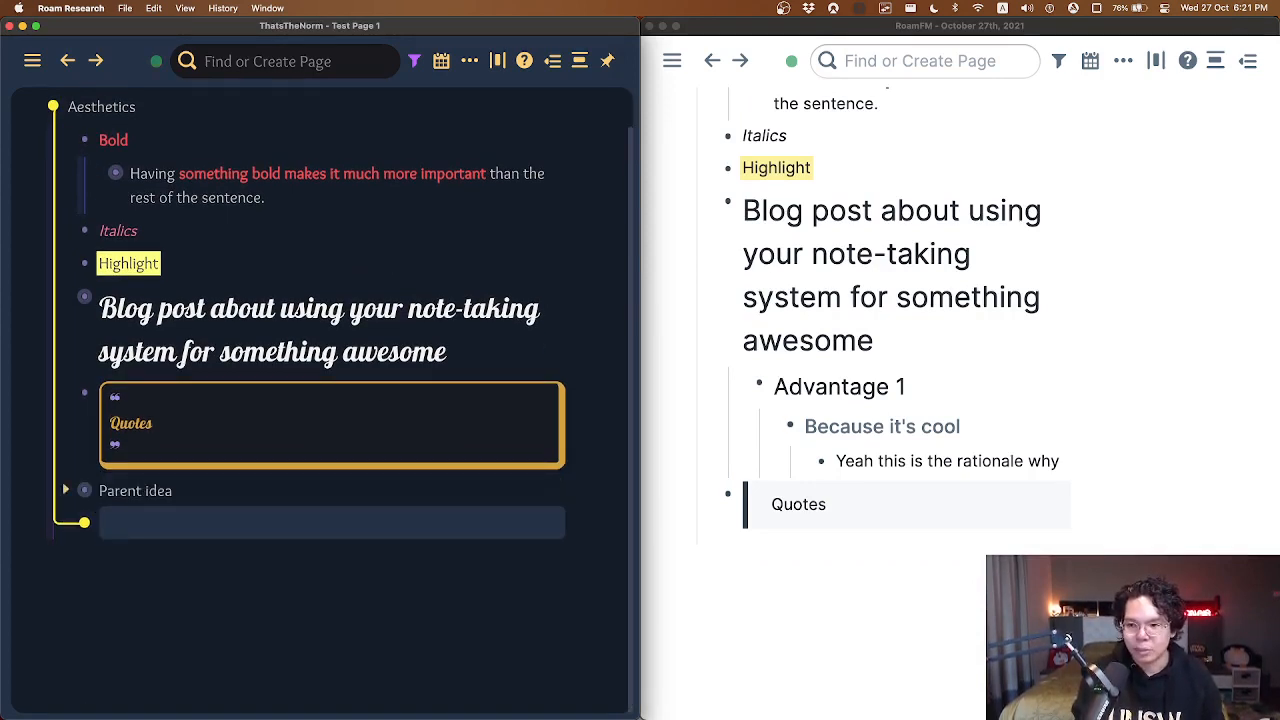
{"action": "type", "text": "[[aesthetics"}
{"action": "key", "text": "Return"}
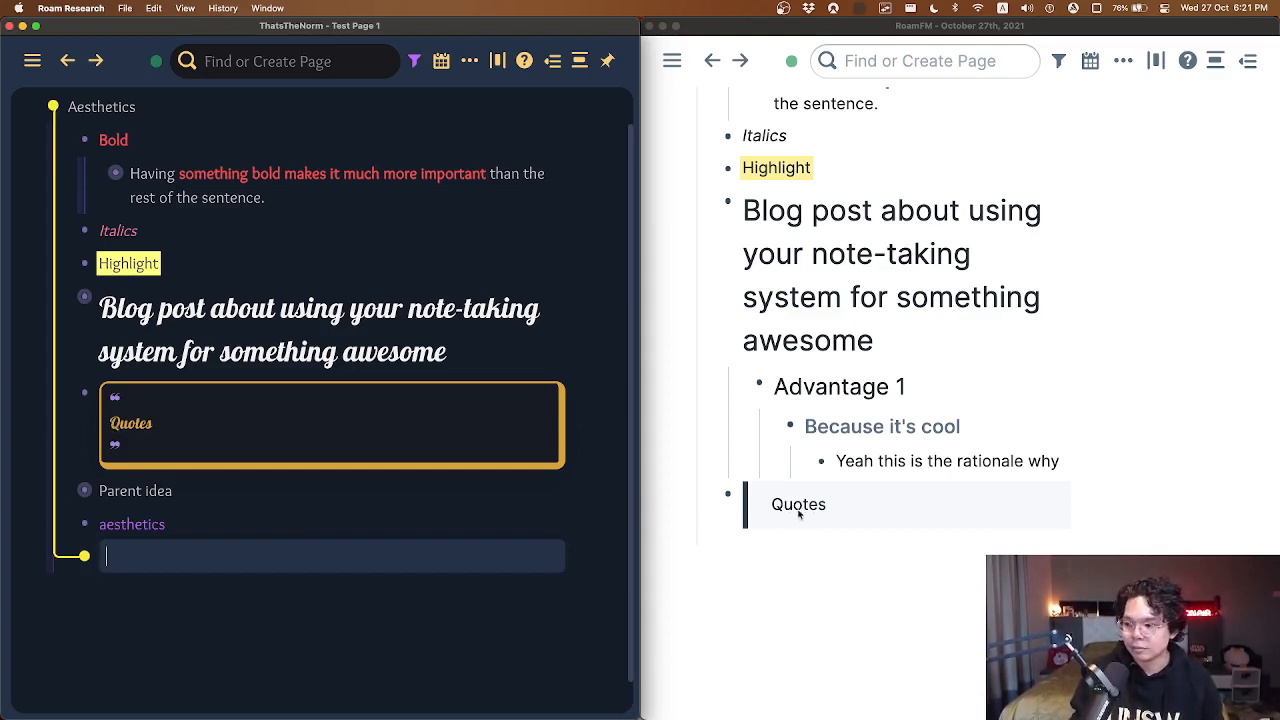
{"action": "left_click", "coordinate": [810, 570]}
{"action": "scroll", "coordinate": [766, 493], "scroll_direction": "up", "scroll_amount": 1}
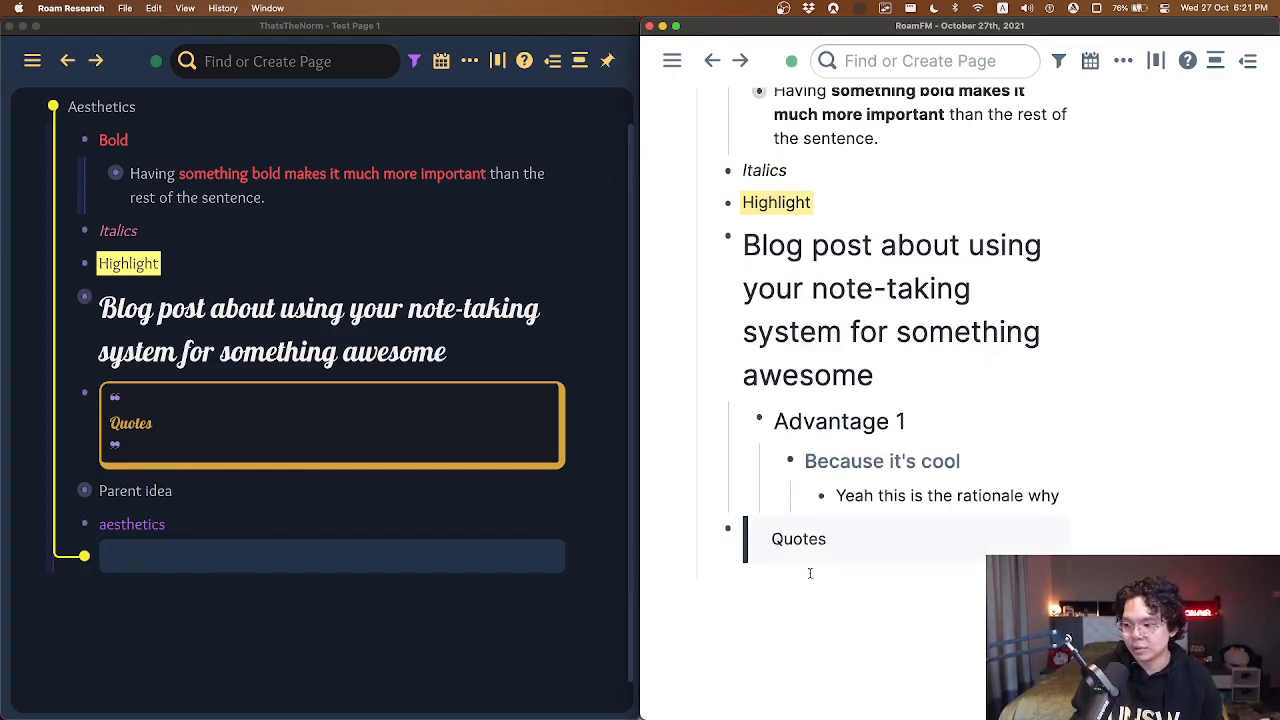
Extend the dark-themed "Quotes" block quote with "that exist for the sake of serving your knowledge graph." and italicize "serving your knowledge graph.".
{"action": "left_click", "coordinate": [204, 424]}
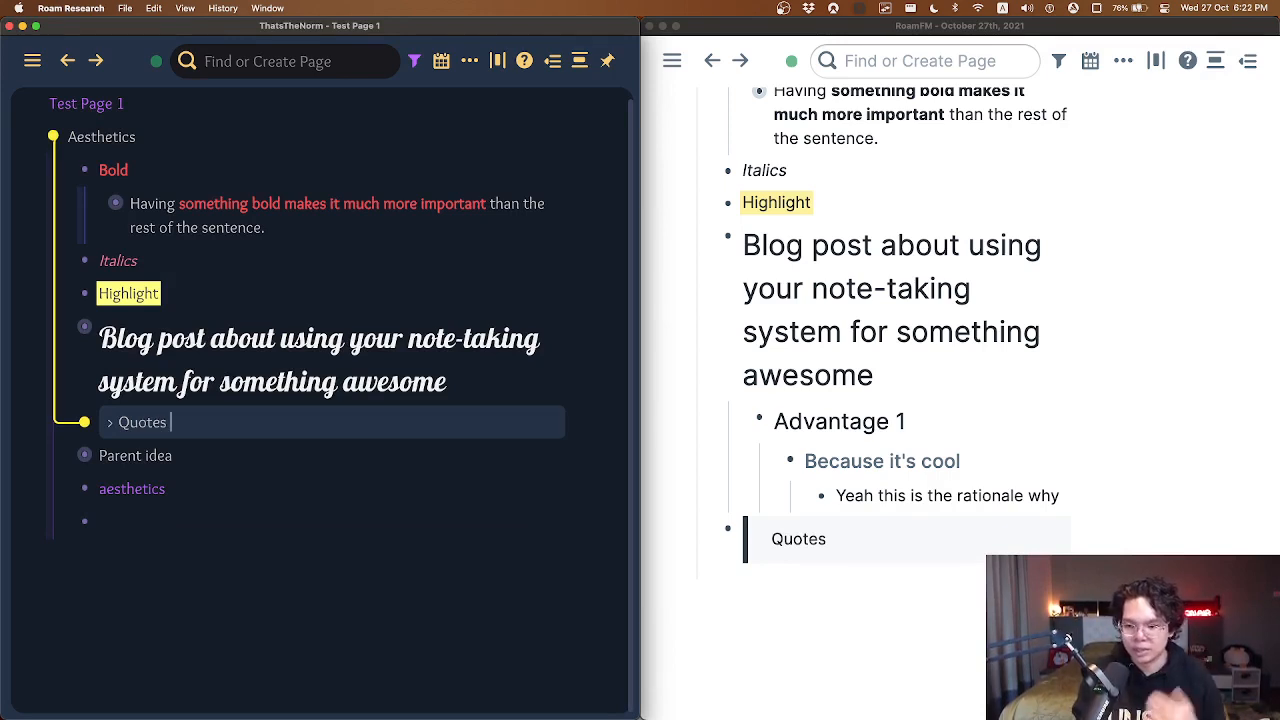
{"action": "type", "text": "that exist for the sake of serving your knowledge graph"}
{"action": "key", "text": "shift+alt+Left"}
{"action": "key", "text": "shift+alt+Left"}
{"action": "key", "text": "shift+alt+Left"}
{"action": "key", "text": "shift+alt+Left"}
{"action": "key", "text": "super+i"}
Make "that exist" bold in the dark-themed block quote.
{"action": "left_click", "coordinate": [401, 422]}
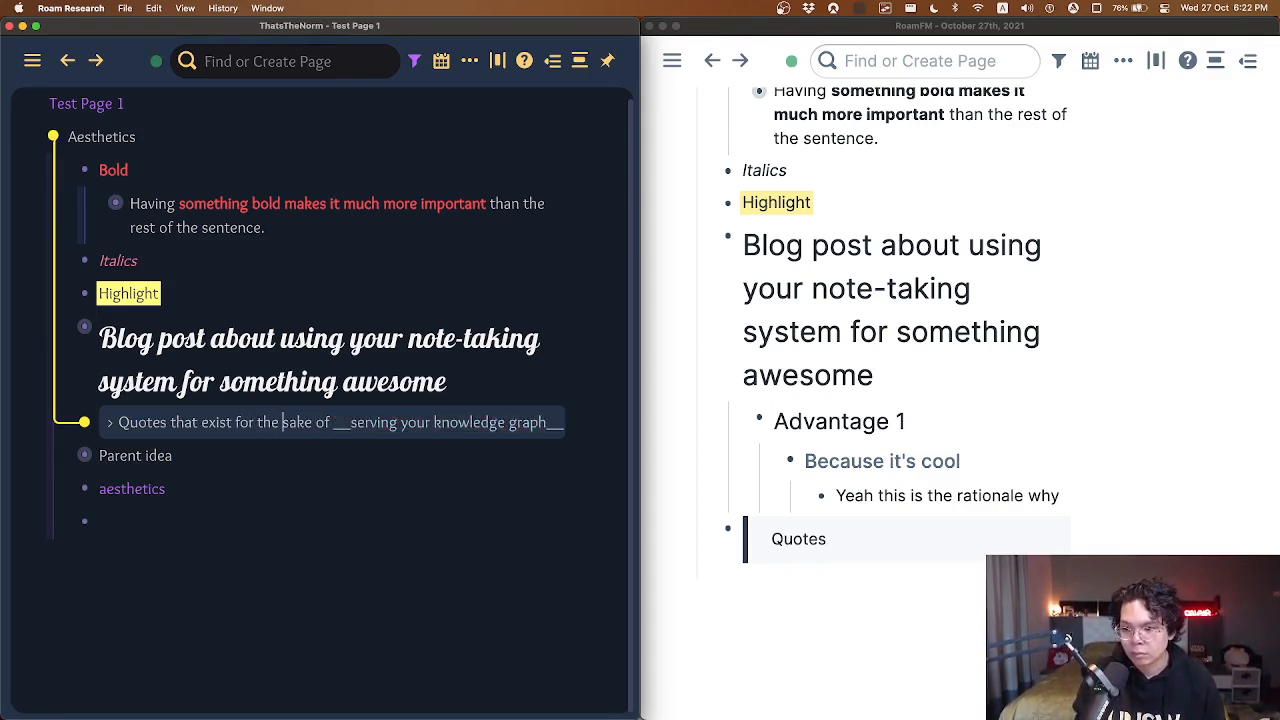
{"action": "key", "text": "alt+Left"}
{"action": "key", "text": "alt+Left"}
{"action": "key", "text": "alt+Right"}
{"action": "key", "text": "shift+alt+Left"}
{"action": "key", "text": "shift+alt+Left"}
{"action": "key", "text": "super+b"}
{"action": "key", "text": "Left"}
{"action": "key", "text": "Down"}
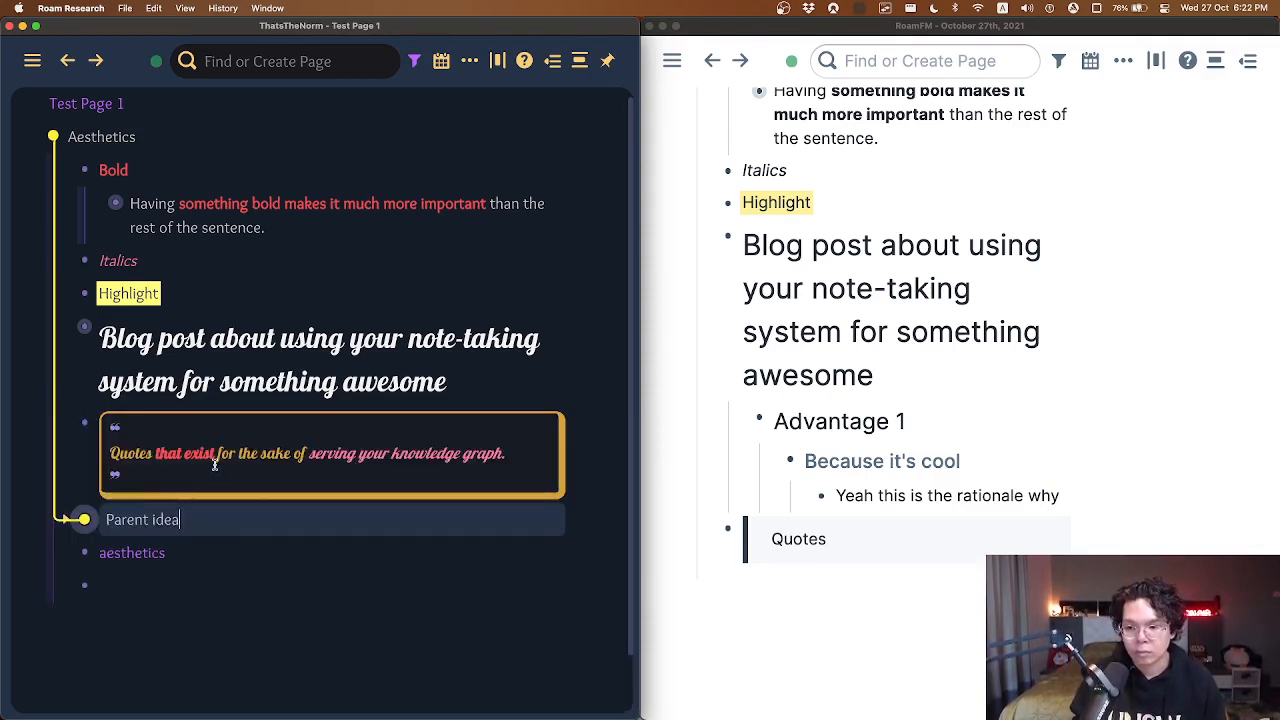
Copy the full text of the formatted quote and paste it as a new bullet after "Quotes" in the light-themed outline.
{"action": "triple_click", "coordinate": [246, 450]}
{"action": "key", "text": "ctrl+c"}
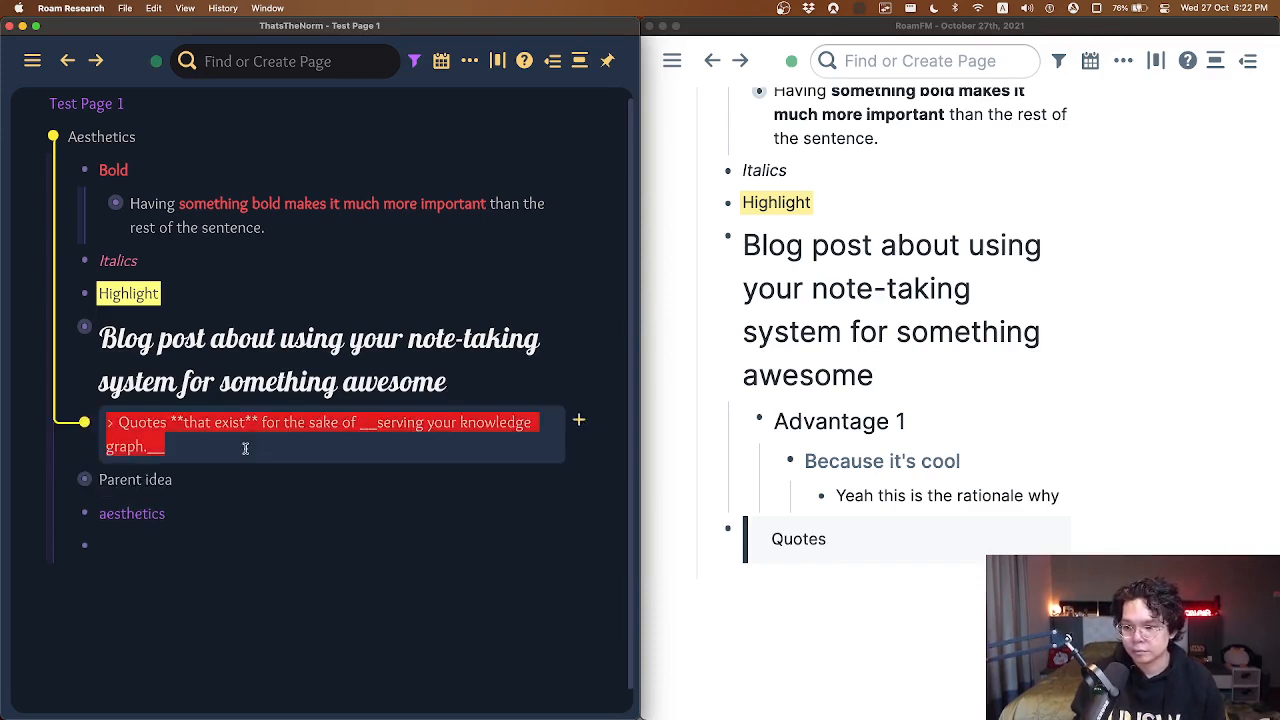
{"action": "left_click", "coordinate": [931, 506]}
{"action": "left_click", "coordinate": [859, 555]}
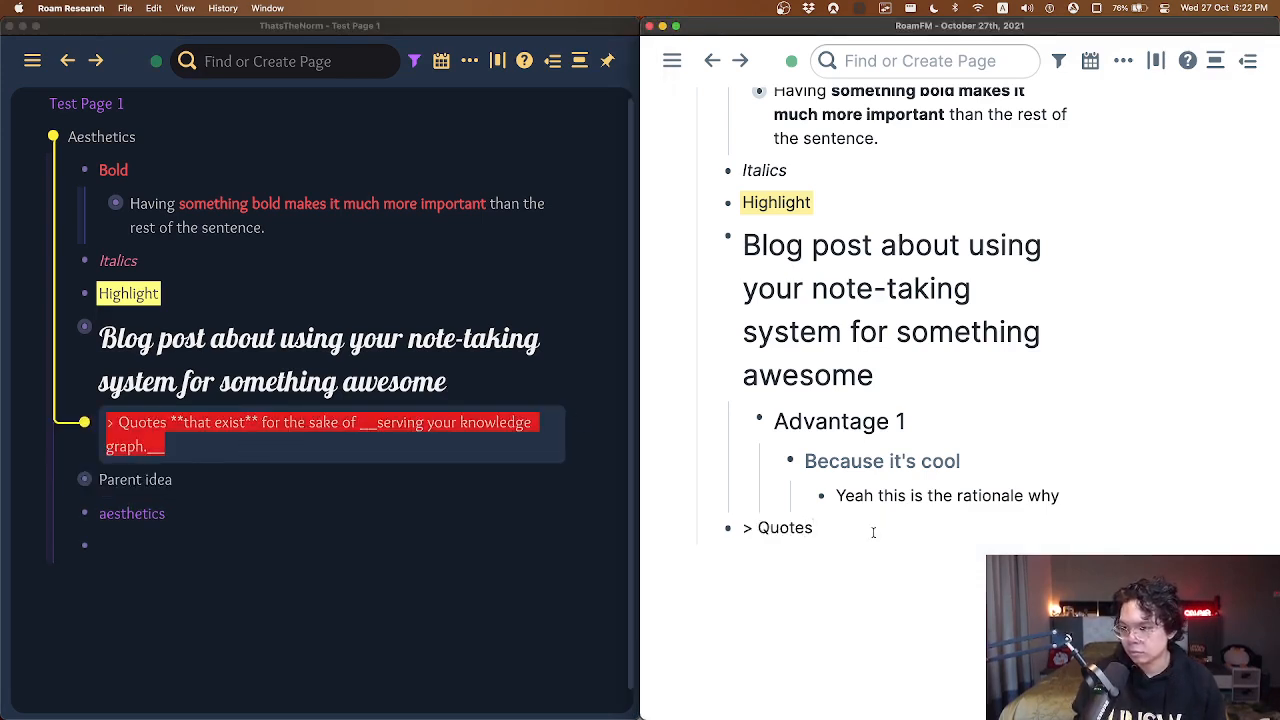
{"action": "key", "text": "Return"}
{"action": "key", "text": "ctrl+v"}
Delete the old "Quotes" bullet from the light-themed outline and leave editing of the quote in the dark-themed outline.
{"action": "left_click", "coordinate": [871, 548]}
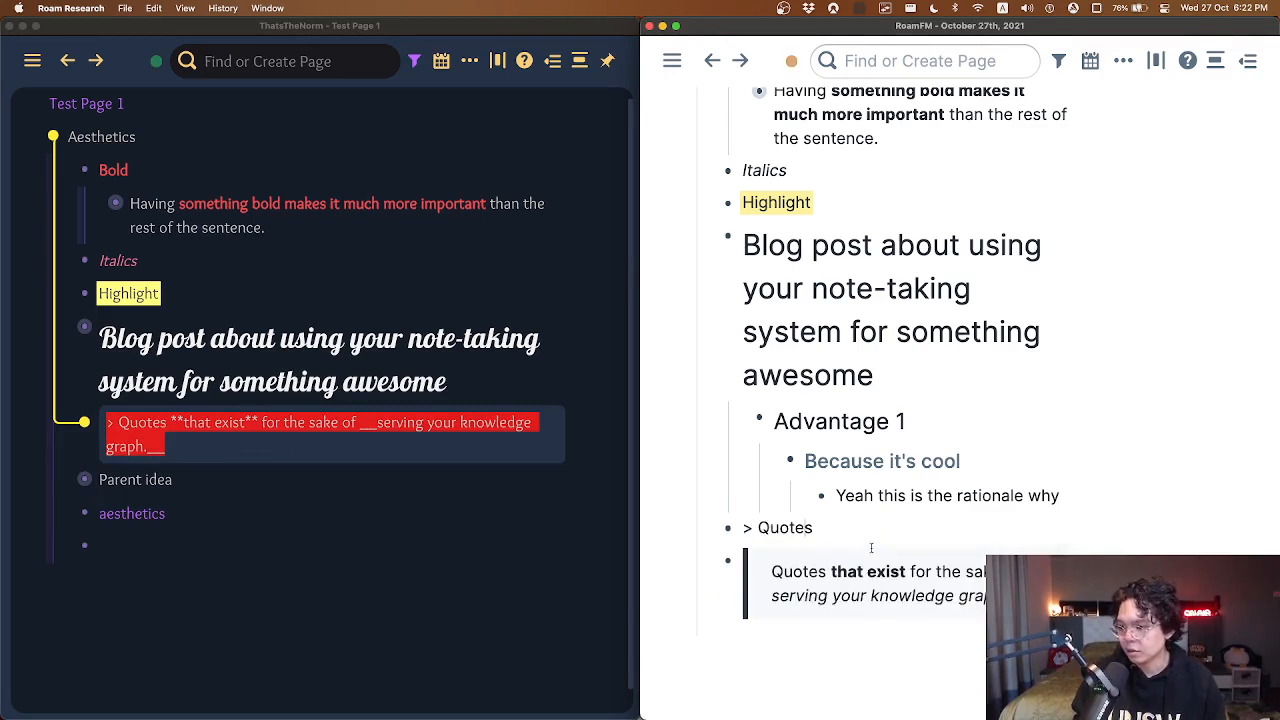
{"action": "key", "text": "Escape"}
{"action": "key", "text": "BackSpace"}
{"action": "key", "text": "Escape"}
{"action": "key", "text": "Escape"}
{"action": "left_click", "coordinate": [554, 663]}
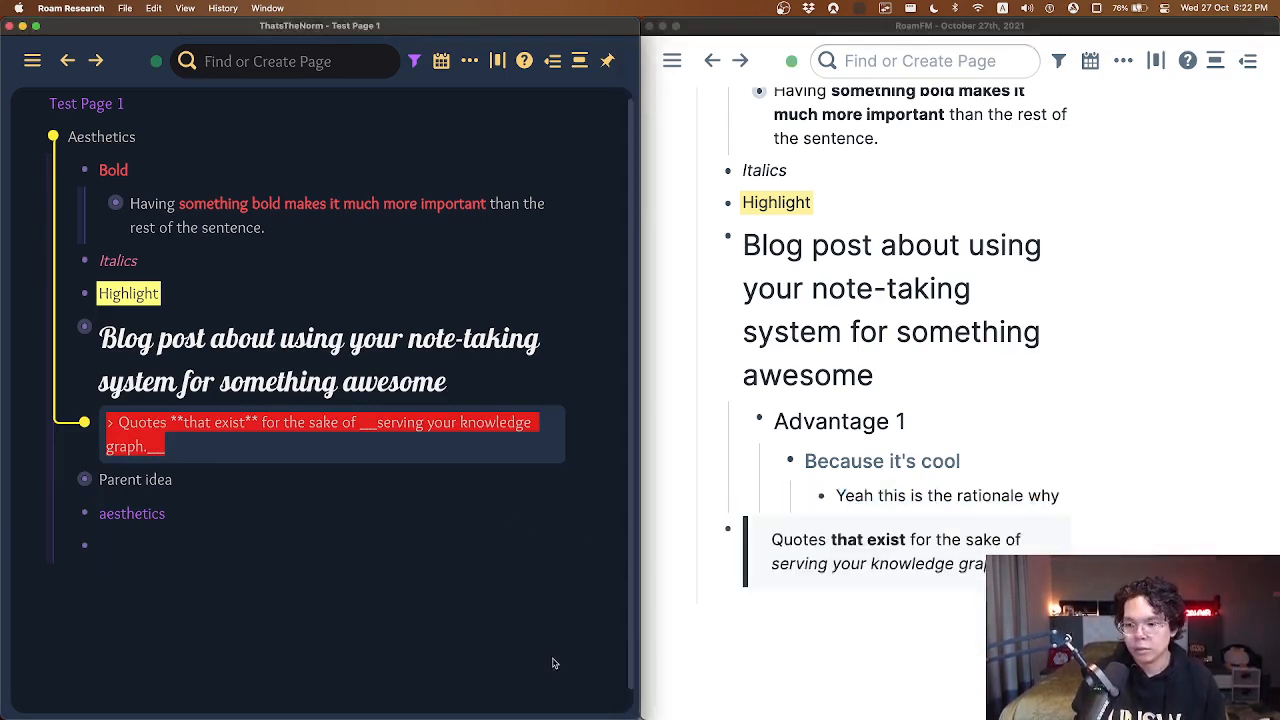
{"action": "left_click", "coordinate": [498, 592]}
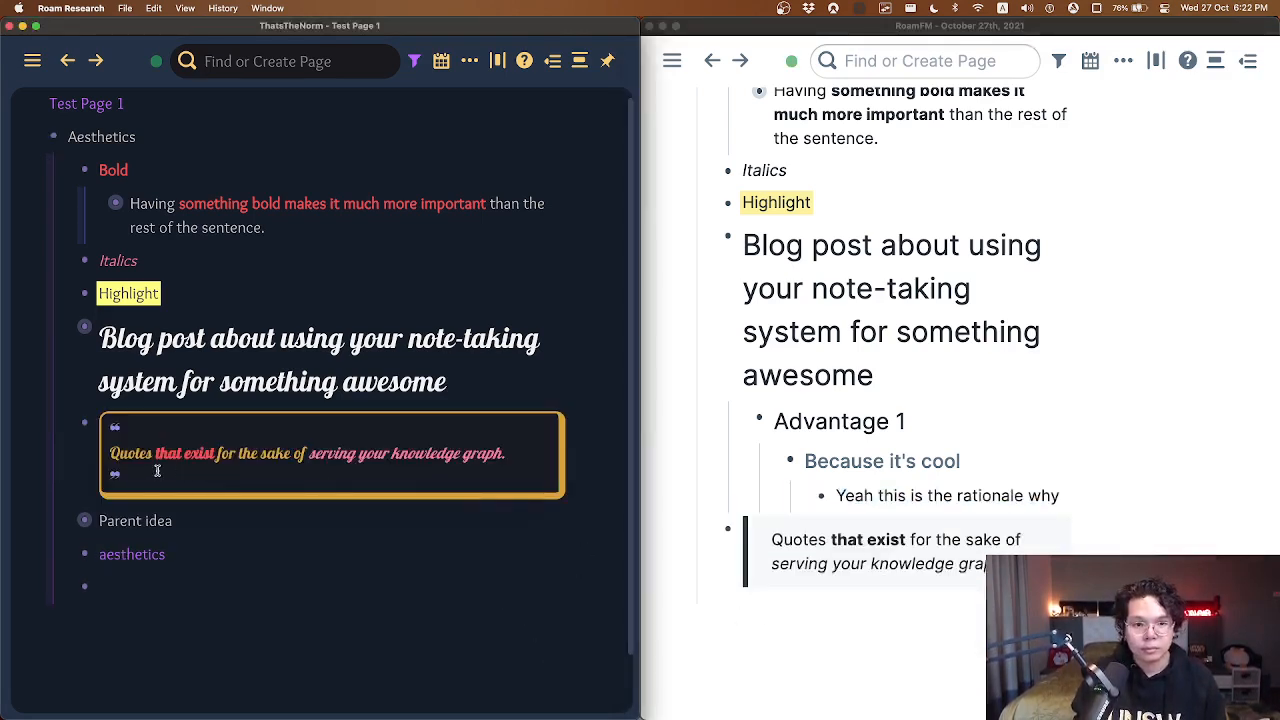
Move the quote bullet above the blog post heading in the light-themed outline.
{"action": "scroll", "coordinate": [846, 537], "scroll_direction": "down", "scroll_amount": 1}
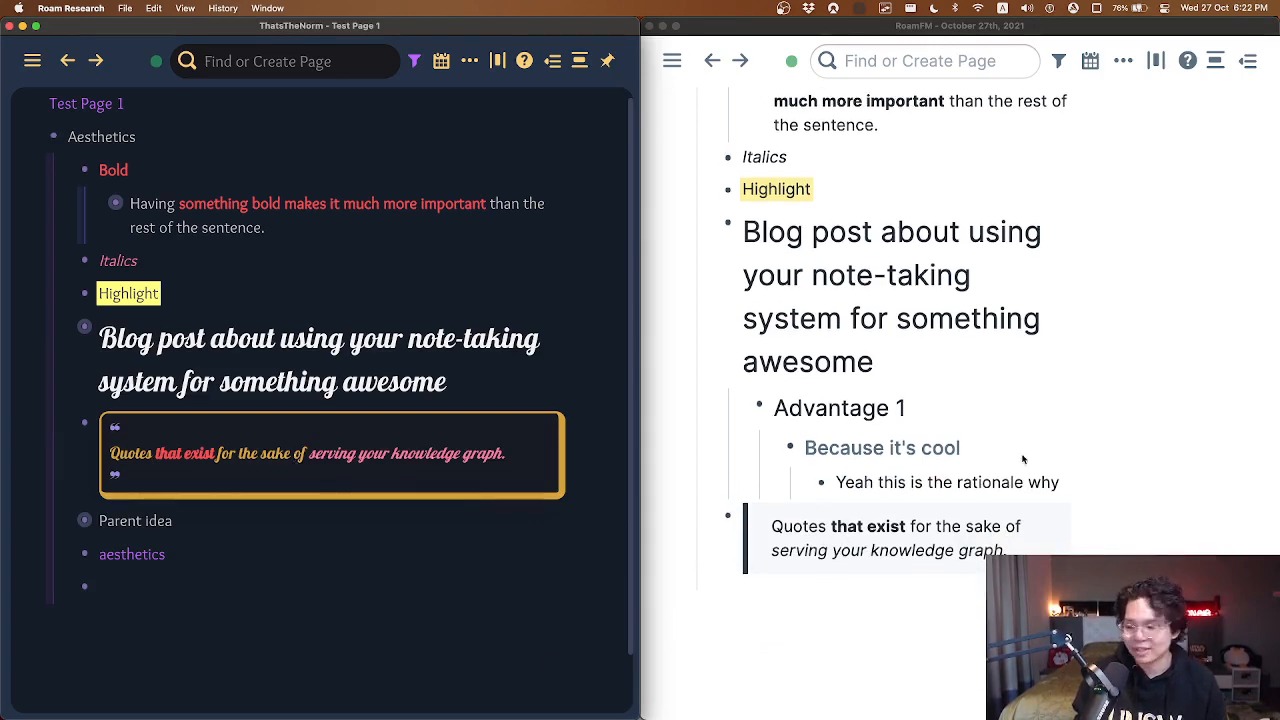
{"action": "left_click", "coordinate": [976, 531]}
{"action": "left_click", "coordinate": [976, 531]}
{"action": "key", "text": "super+shift+Up"}
{"action": "left_click", "coordinate": [392, 625]}
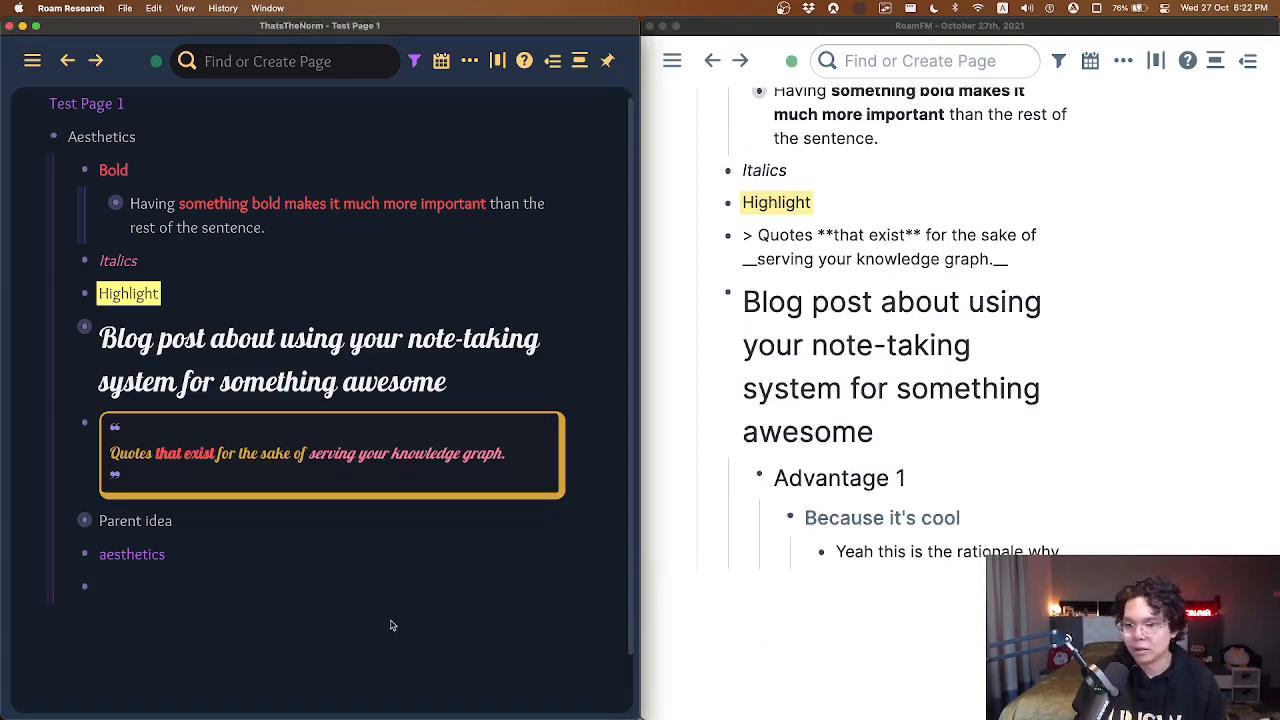
{"action": "left_click", "coordinate": [896, 302]}
{"action": "left_click", "coordinate": [896, 302]}
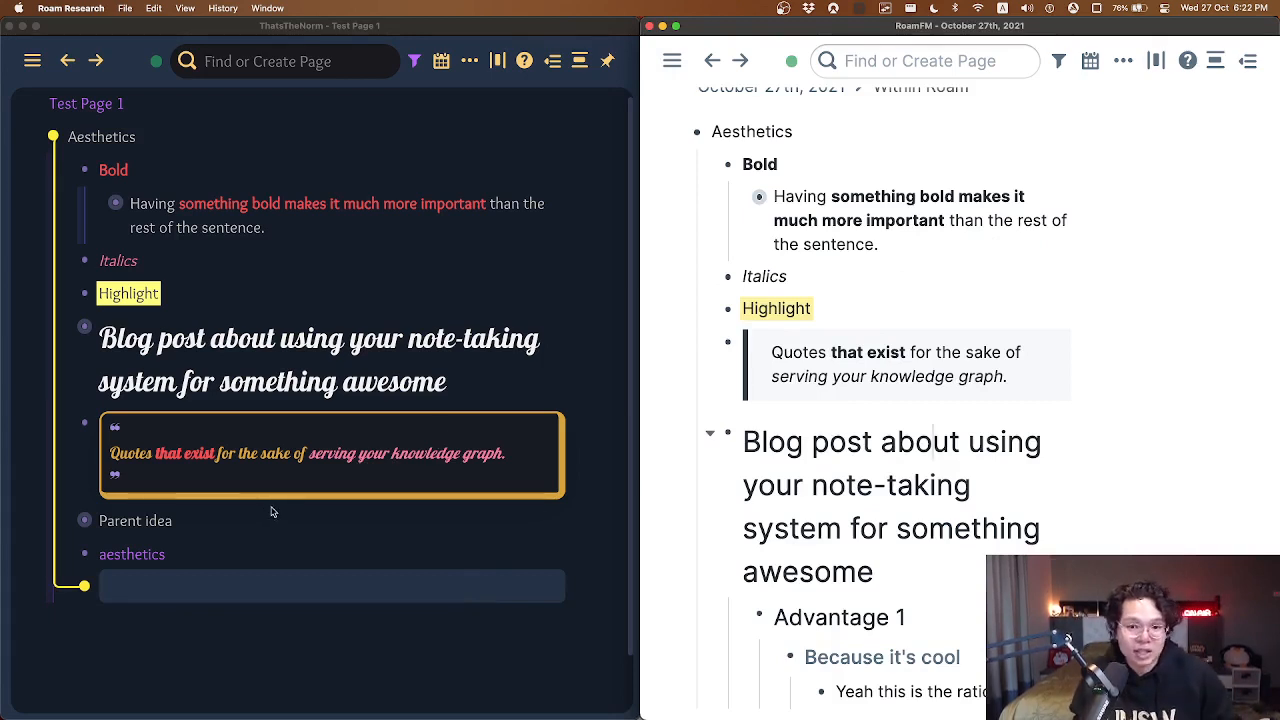
{"action": "scroll", "coordinate": [268, 514], "scroll_direction": "up", "scroll_amount": 1}
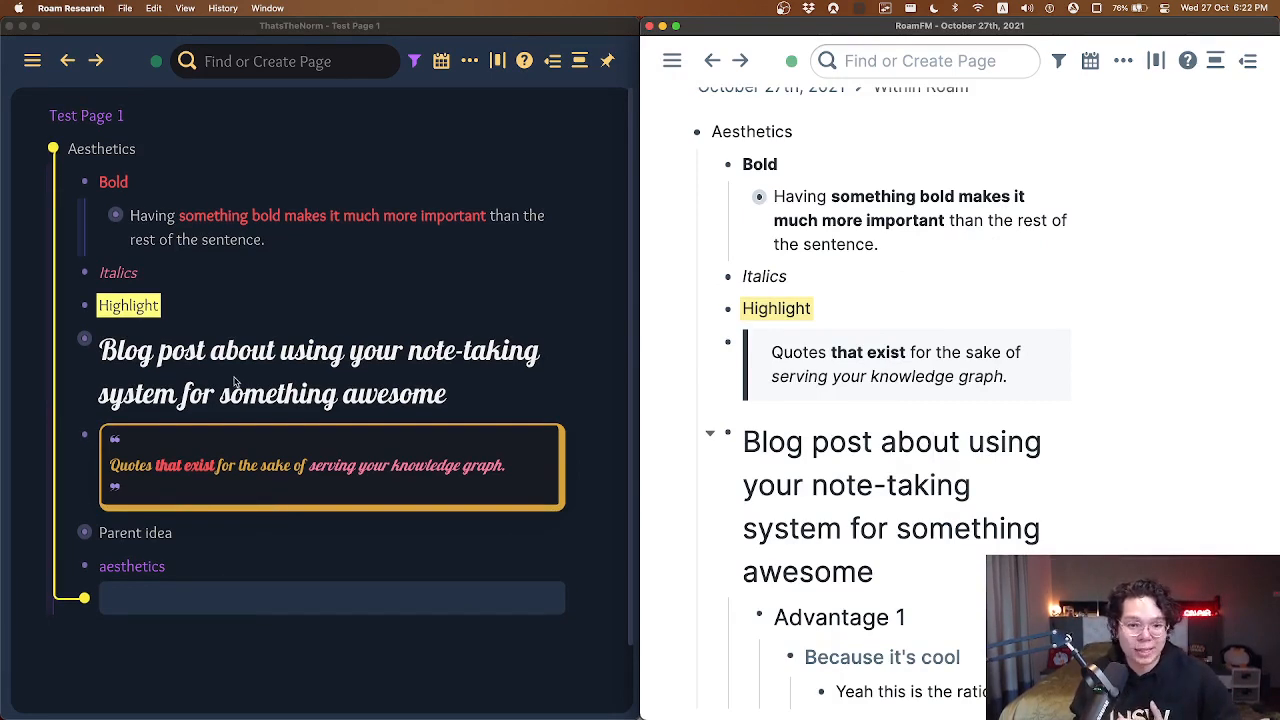
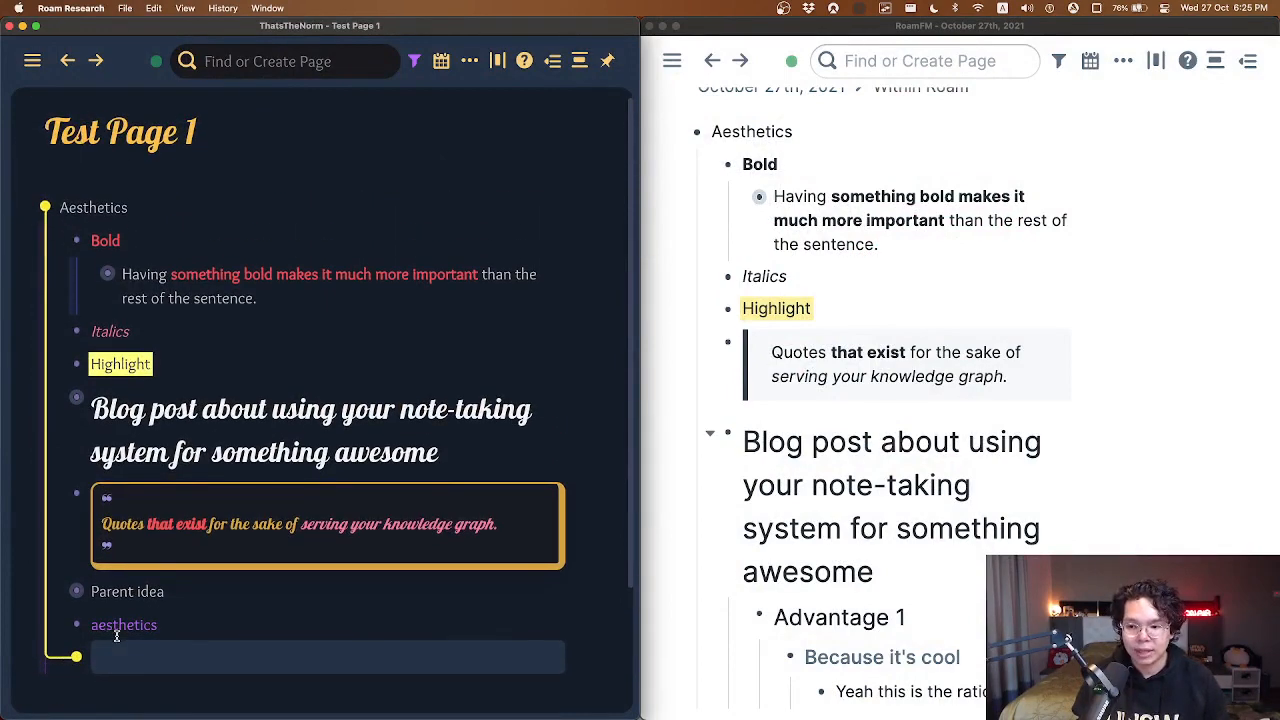
Expand "Parent idea" in the dark-themed outline and enlarge that window to fill the screen.
{"action": "scroll", "coordinate": [311, 423], "scroll_direction": "down", "scroll_amount": 3}
{"action": "left_click", "coordinate": [277, 424]}
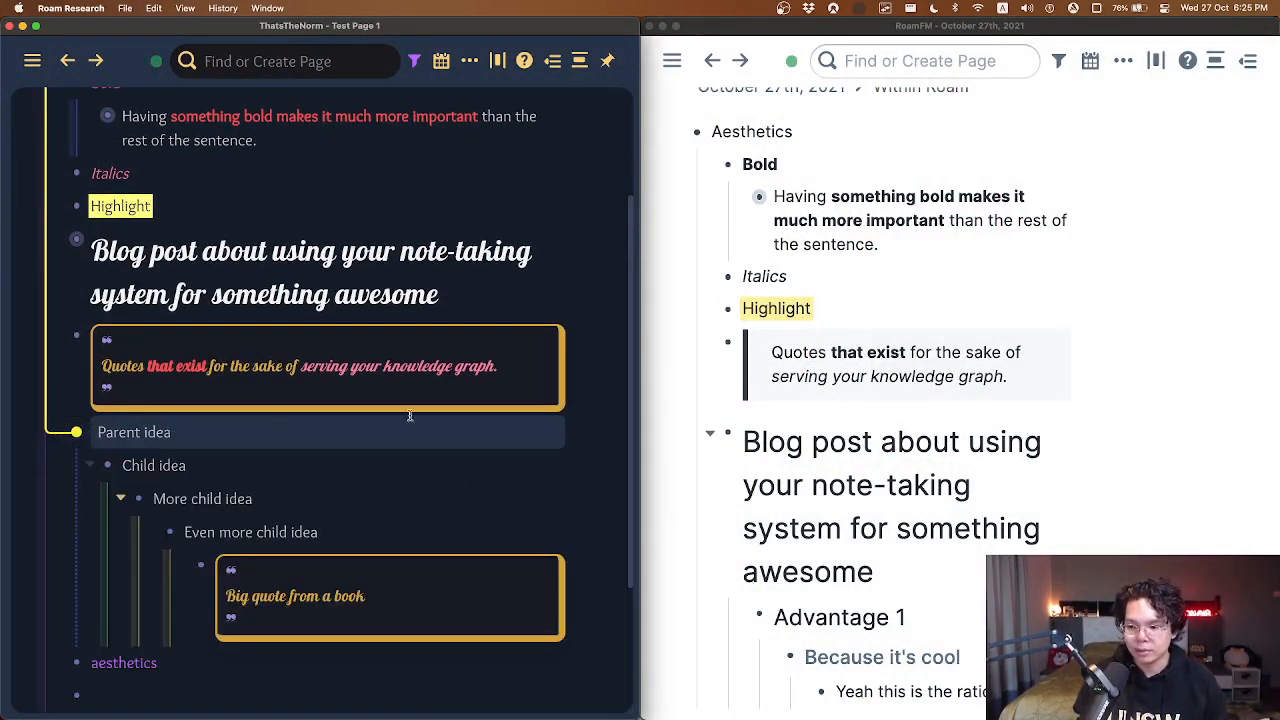
{"action": "scroll", "coordinate": [190, 230], "scroll_direction": "up", "scroll_amount": 4}
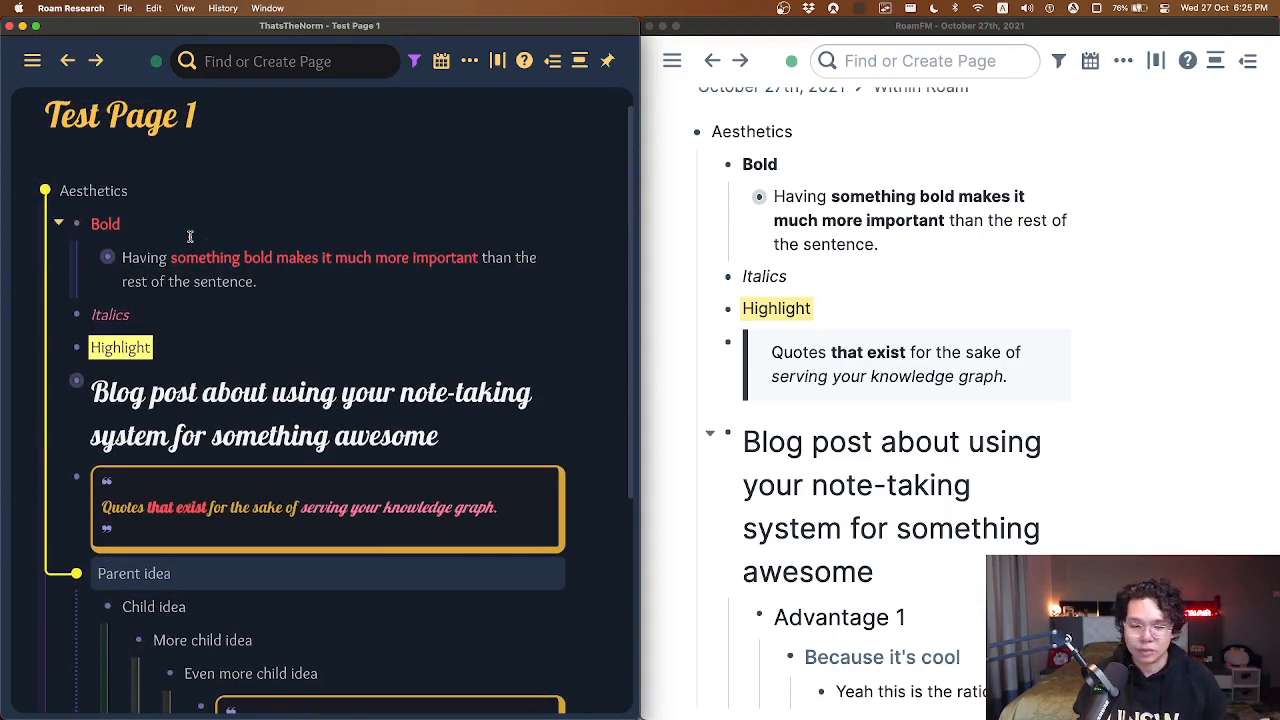
{"action": "key", "text": "ctrl+alt+Return"}
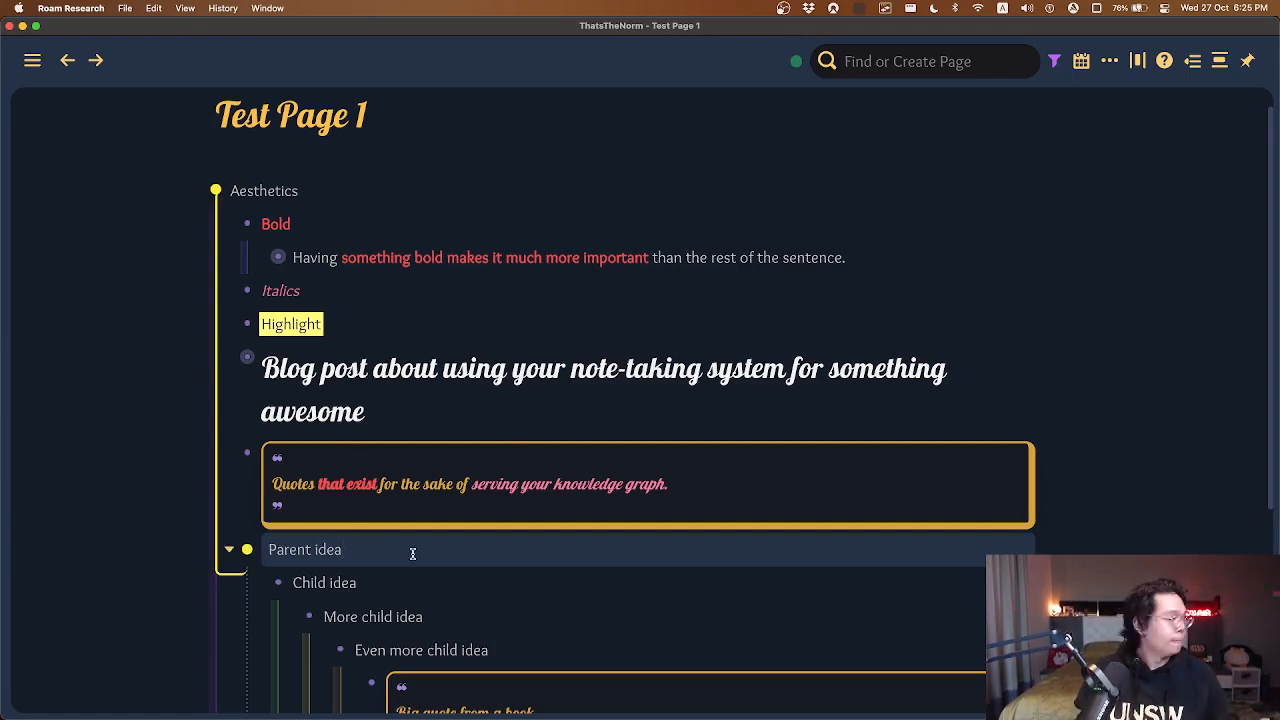
Examine the nested bullets under "Parent idea" with no bullet in focus and with "Even more child idea" in focus.
{"action": "scroll", "coordinate": [412, 553], "scroll_direction": "down", "scroll_amount": 1}
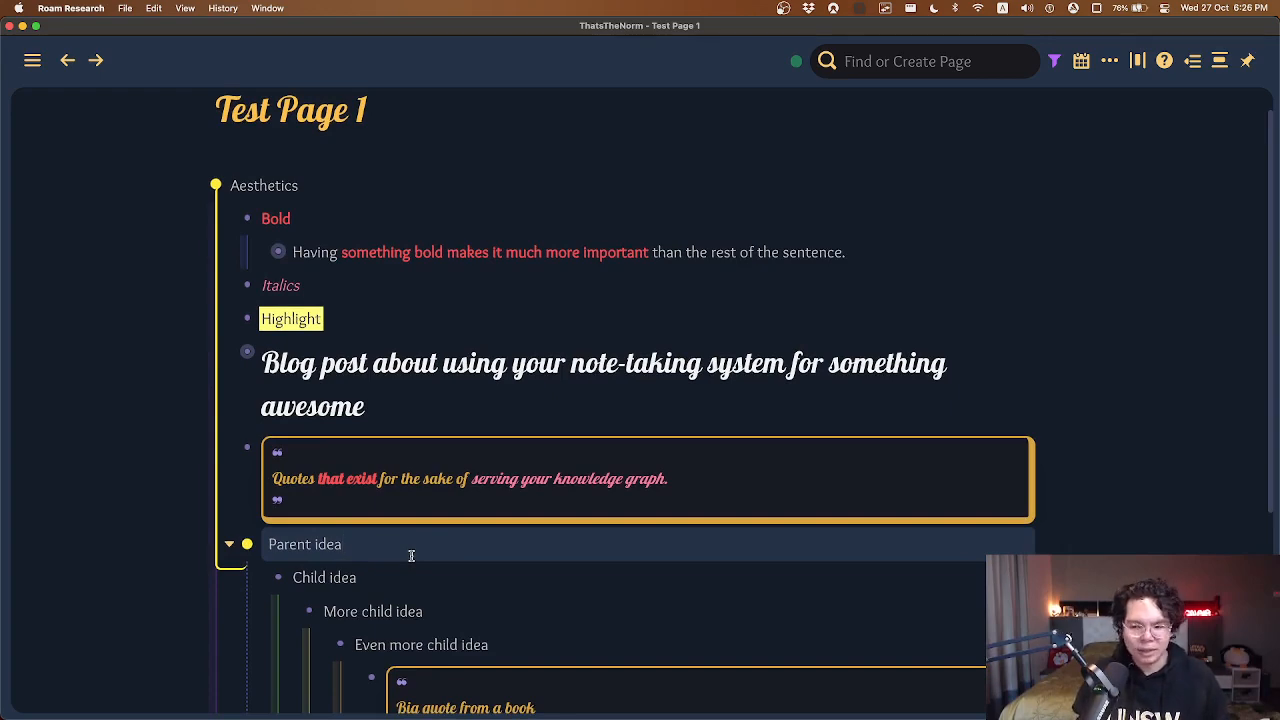
{"action": "scroll", "coordinate": [412, 552], "scroll_direction": "down", "scroll_amount": 2}
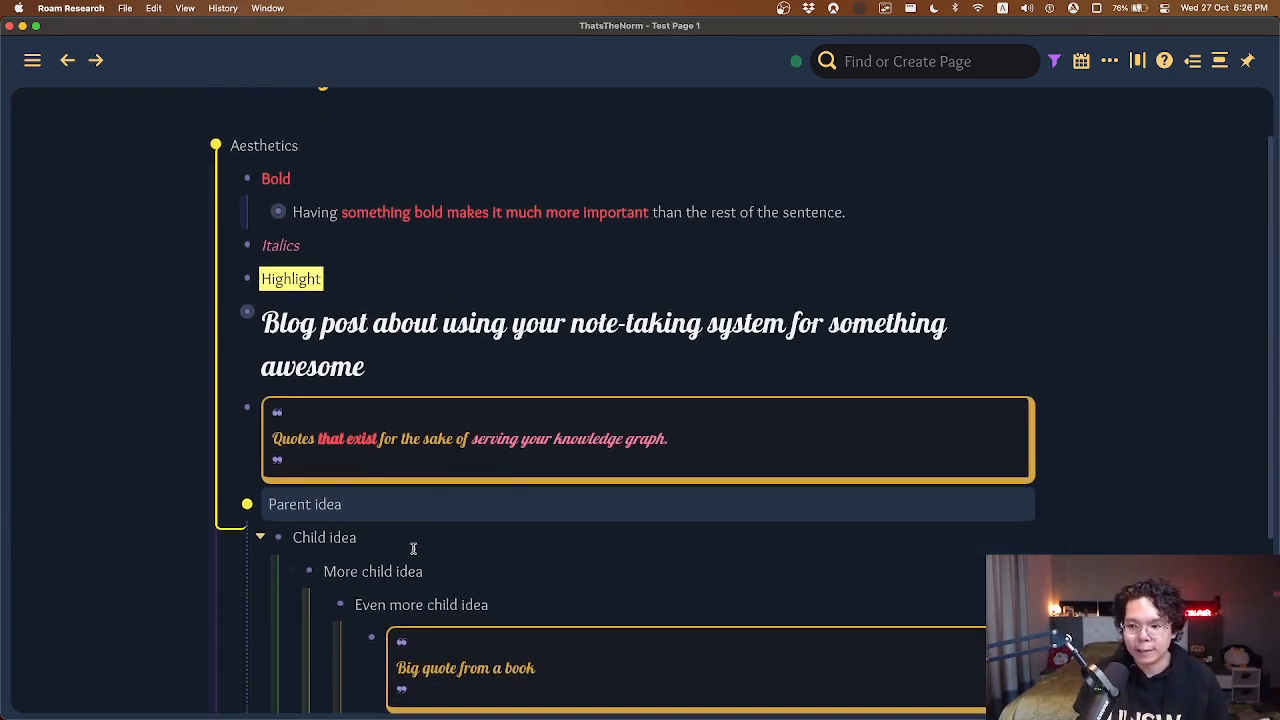
{"action": "scroll", "coordinate": [380, 454], "scroll_direction": "down", "scroll_amount": 2}
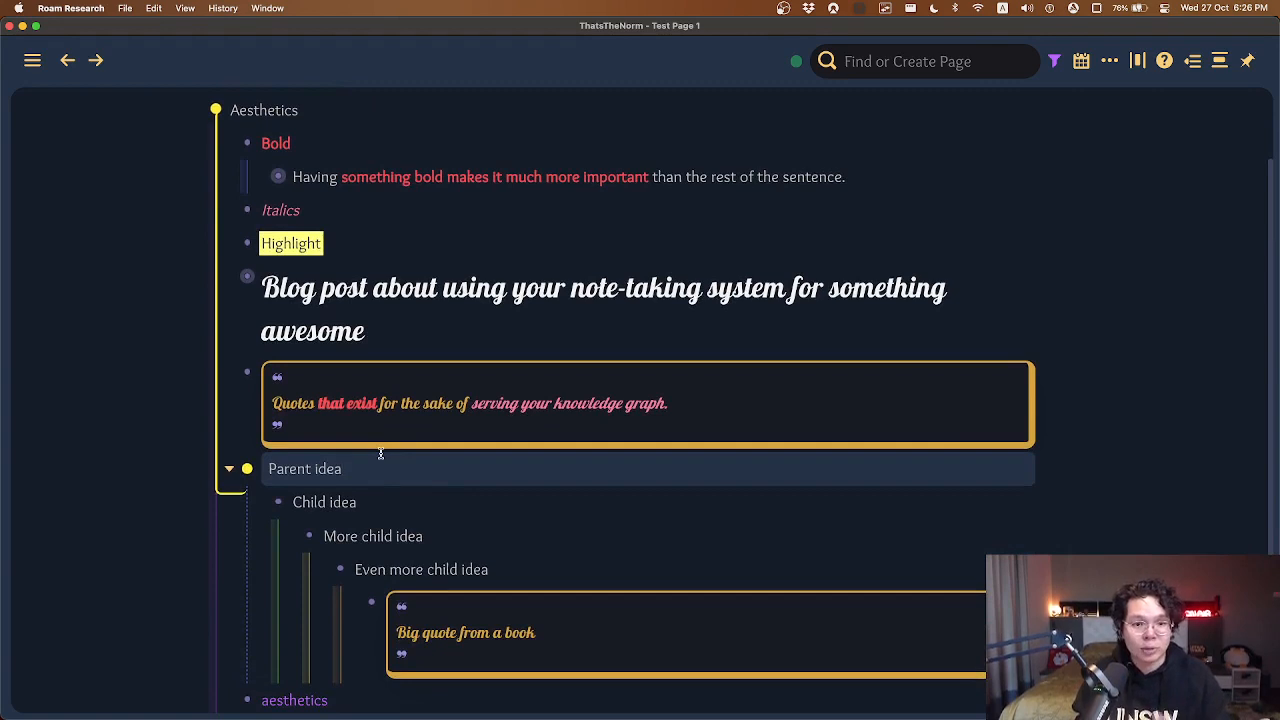
{"action": "left_click", "coordinate": [1169, 351]}
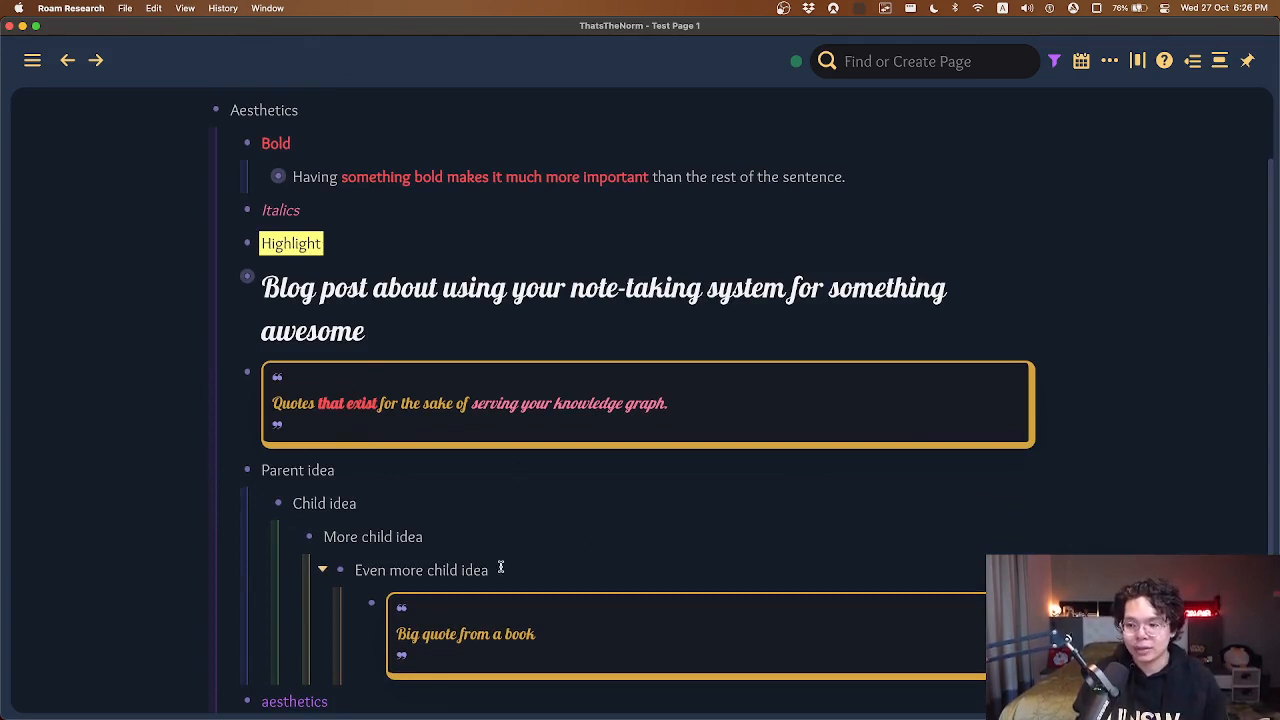
{"action": "left_click", "coordinate": [416, 570]}
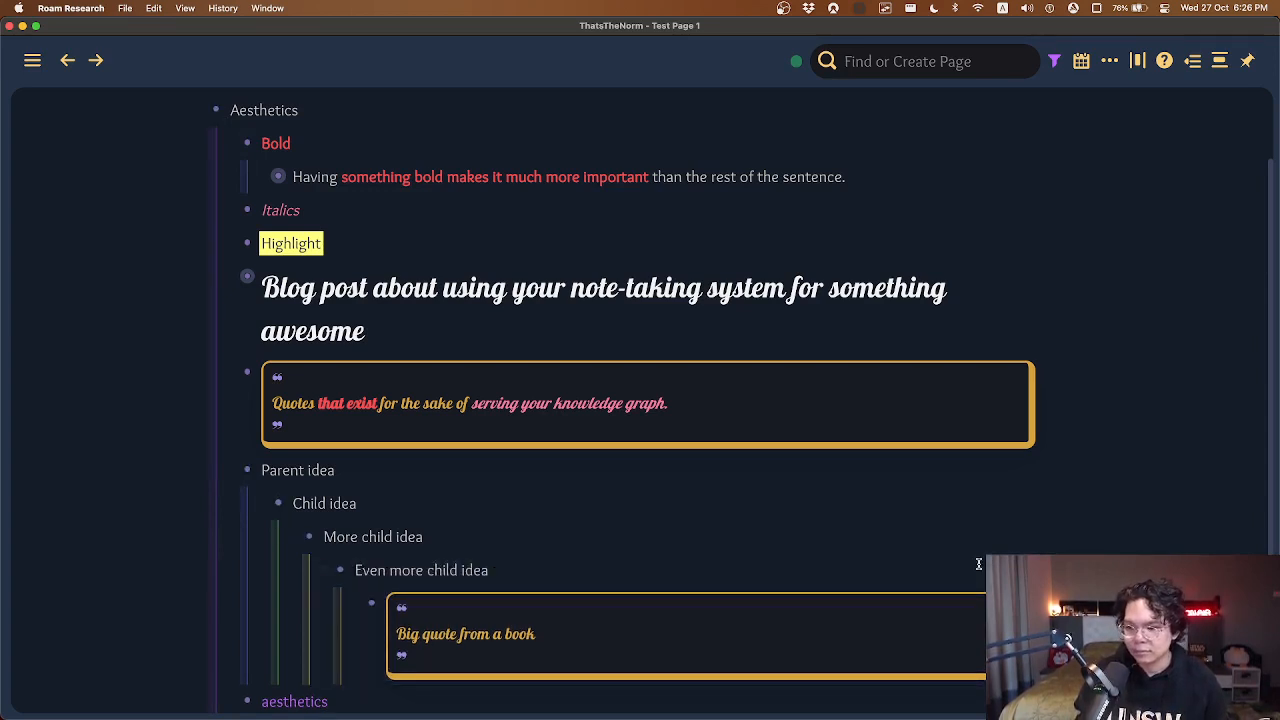
{"action": "left_click", "coordinate": [498, 569]}
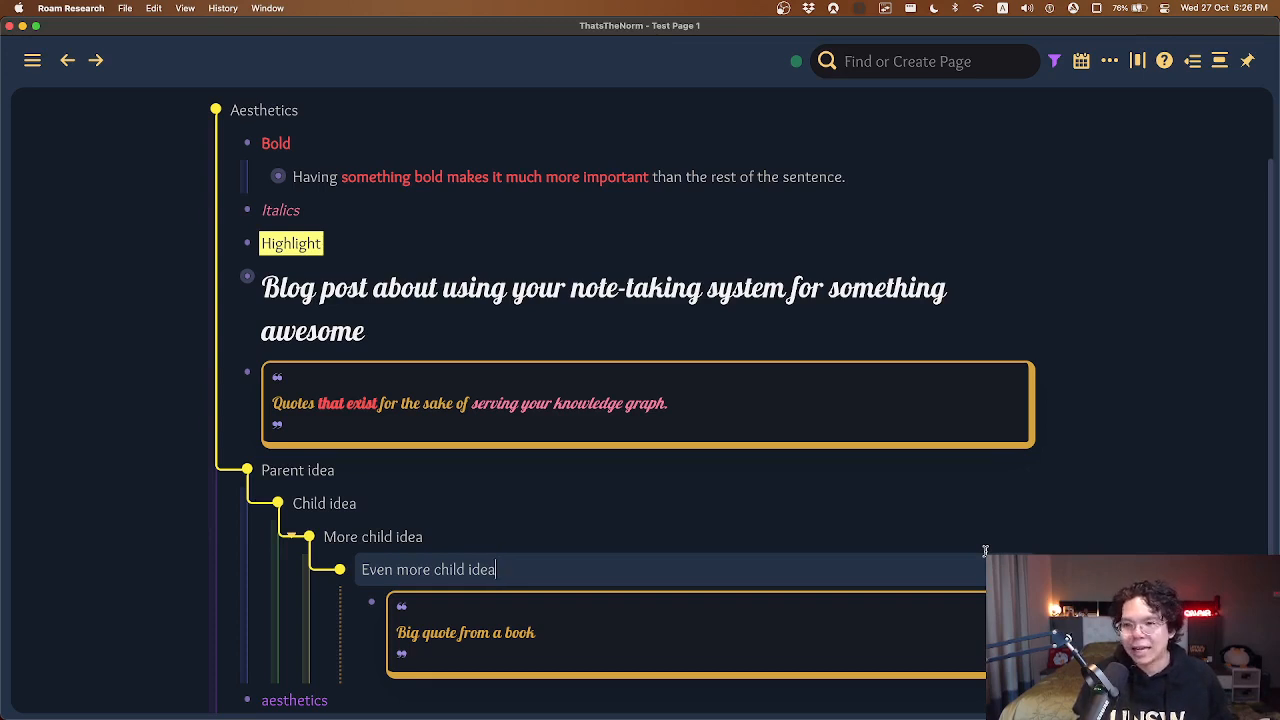
Collapse the bullets nested under "Parent idea" in the enlarged dark-themed outline.
{"action": "scroll", "coordinate": [985, 550], "scroll_direction": "down", "scroll_amount": 2}
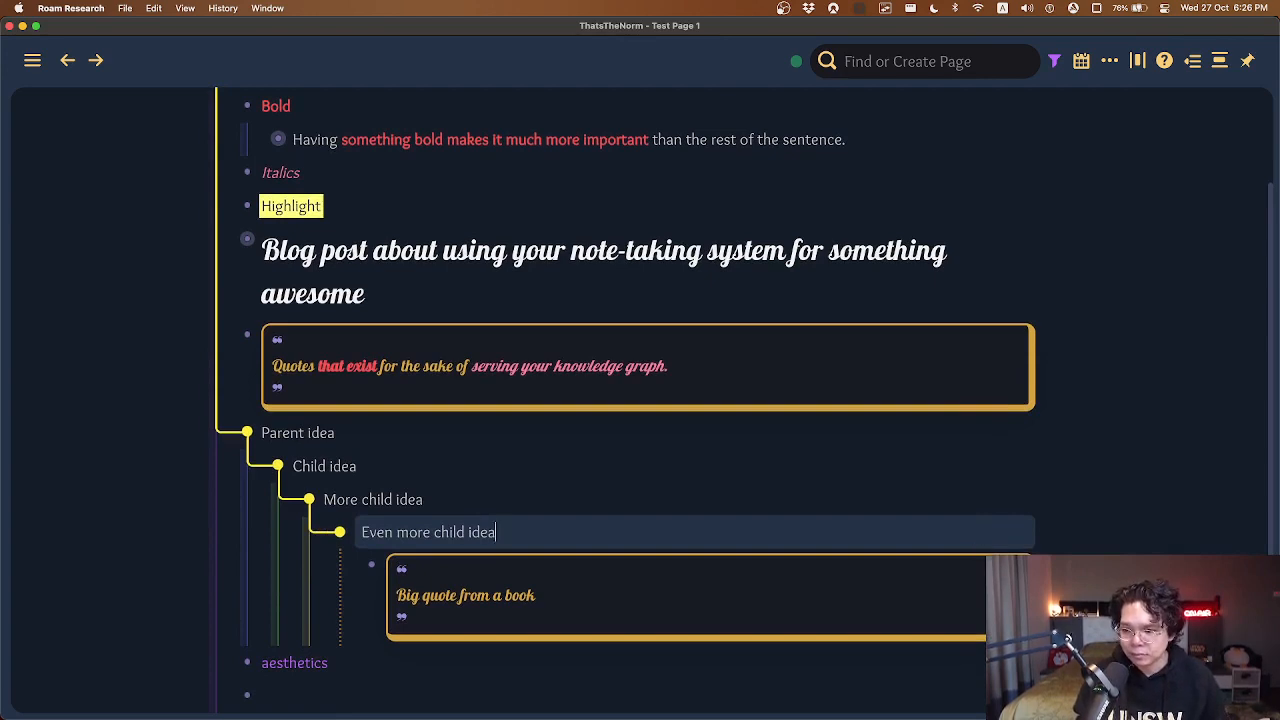
{"action": "key", "text": "Up"}
{"action": "key", "text": "Up"}
{"action": "key", "text": "Up"}
{"action": "key", "text": "super+Up"}
Append the existing tag #[[⚔Weapons]] after the page reference in the [[aesthetics]] bullet.
{"action": "key", "text": "Down"}
{"action": "key", "text": "Down"}
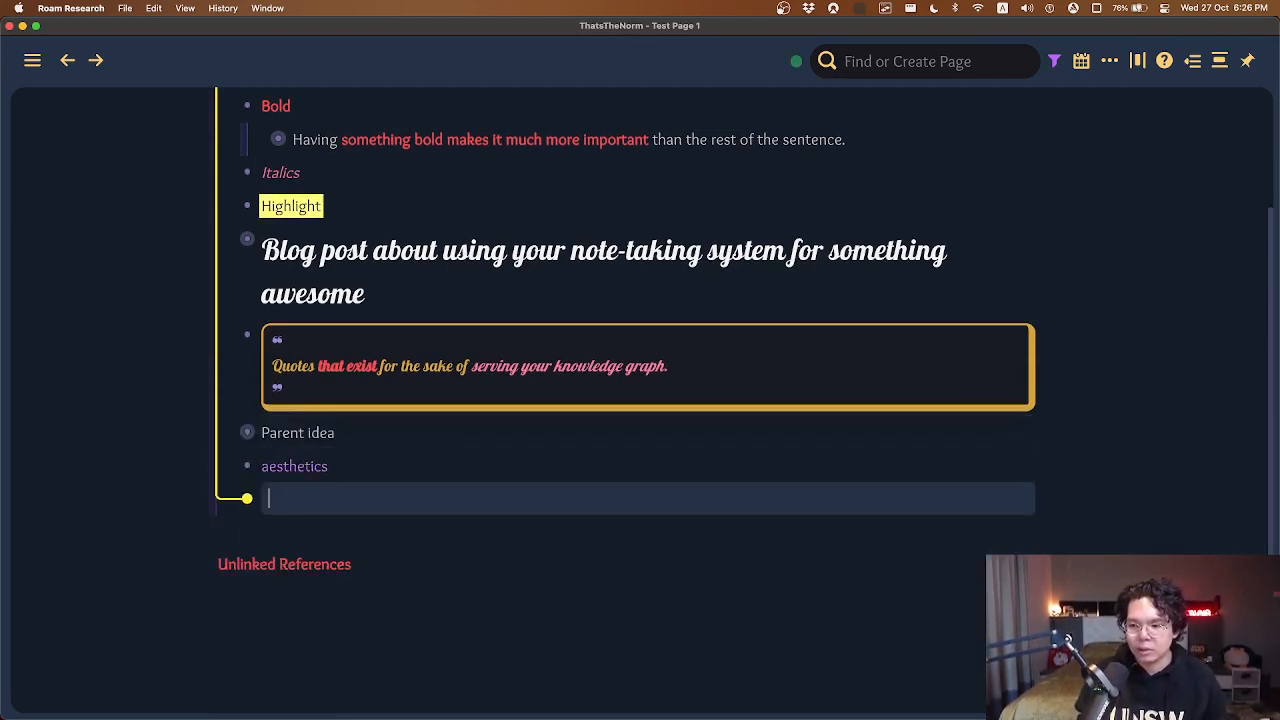
{"action": "key", "text": "Up"}
{"action": "key", "text": "Down"}
{"action": "key", "text": "Up"}
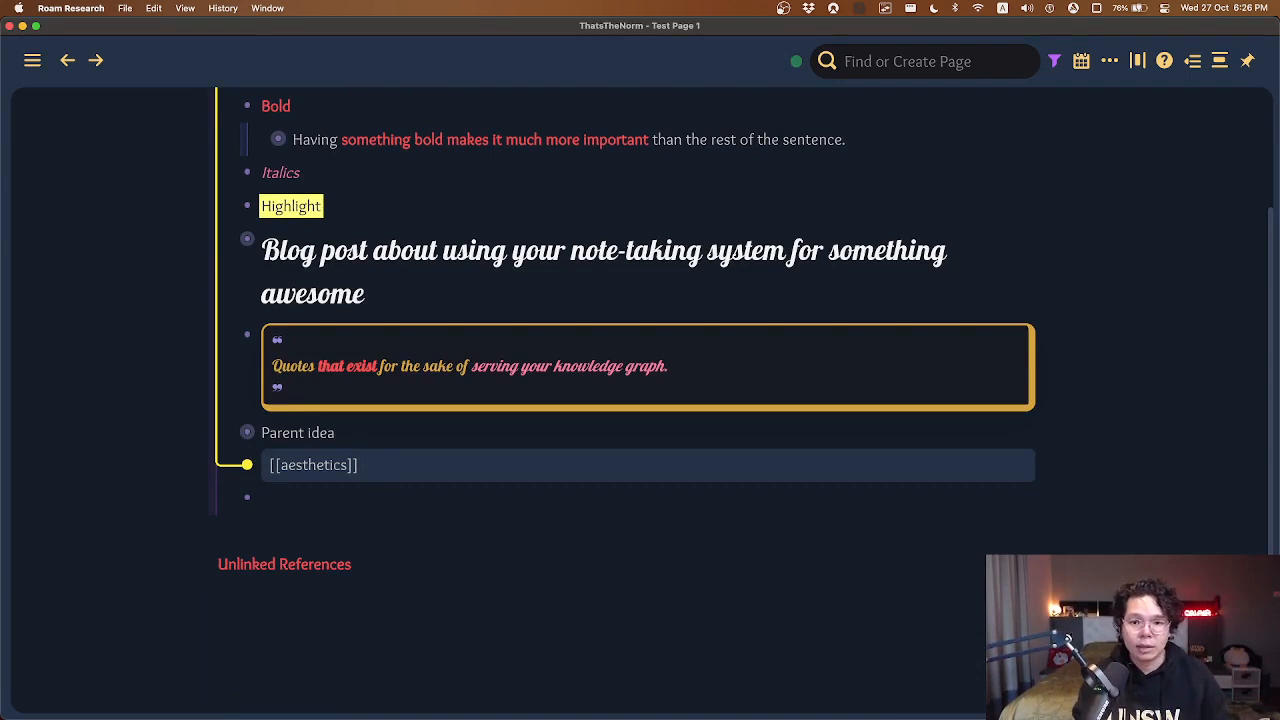
{"action": "type", "text": "#weapon"}
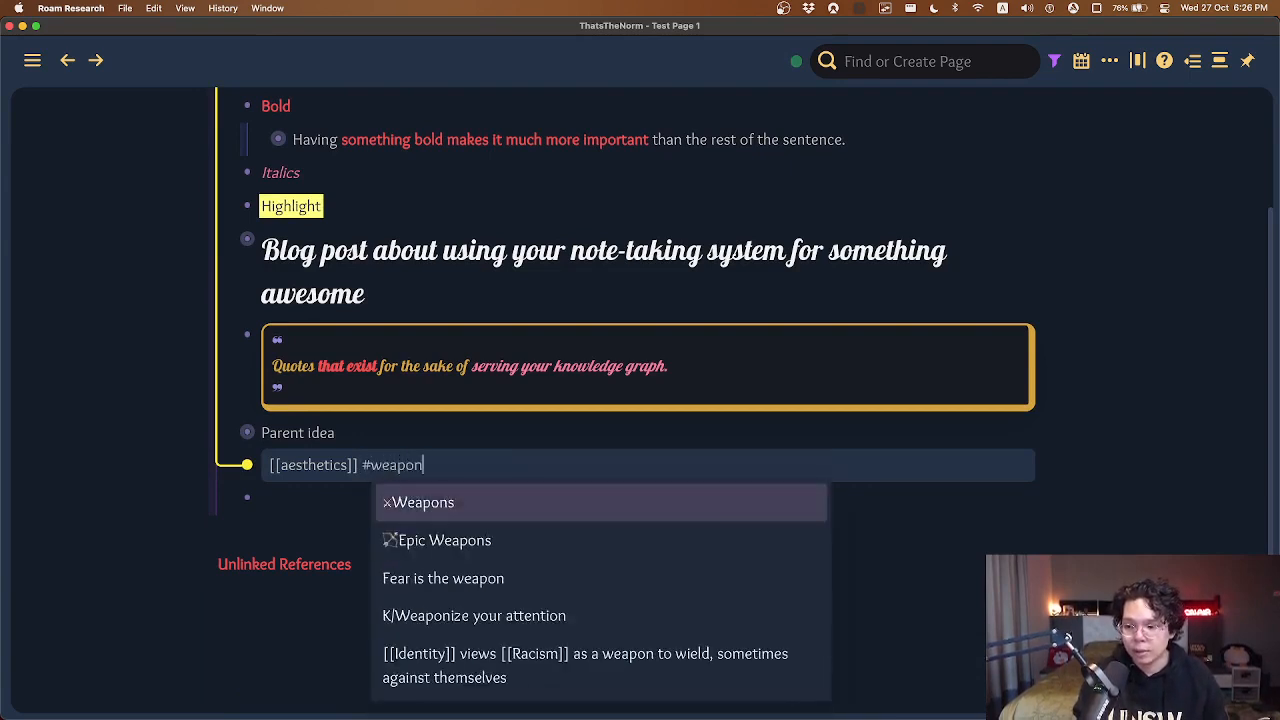
{"action": "key", "text": "Return"}
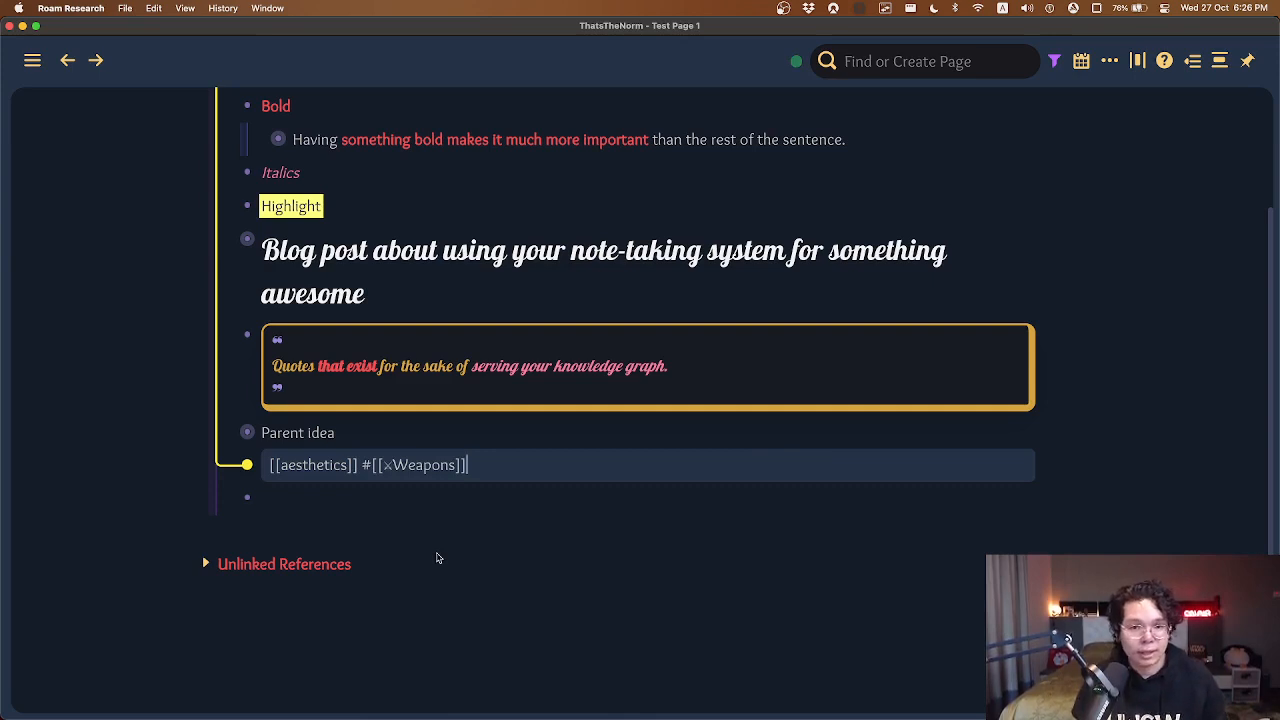
{"action": "key", "text": "Return"}
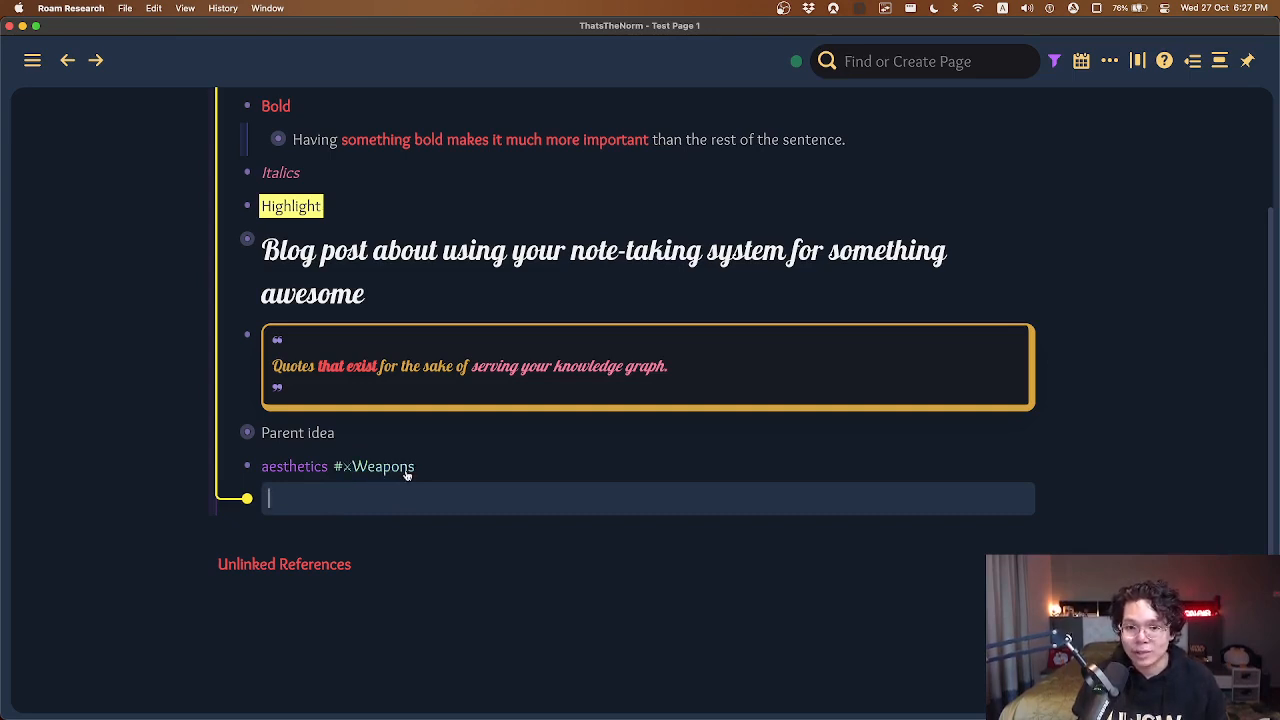
{"action": "left_click", "coordinate": [452, 464]}
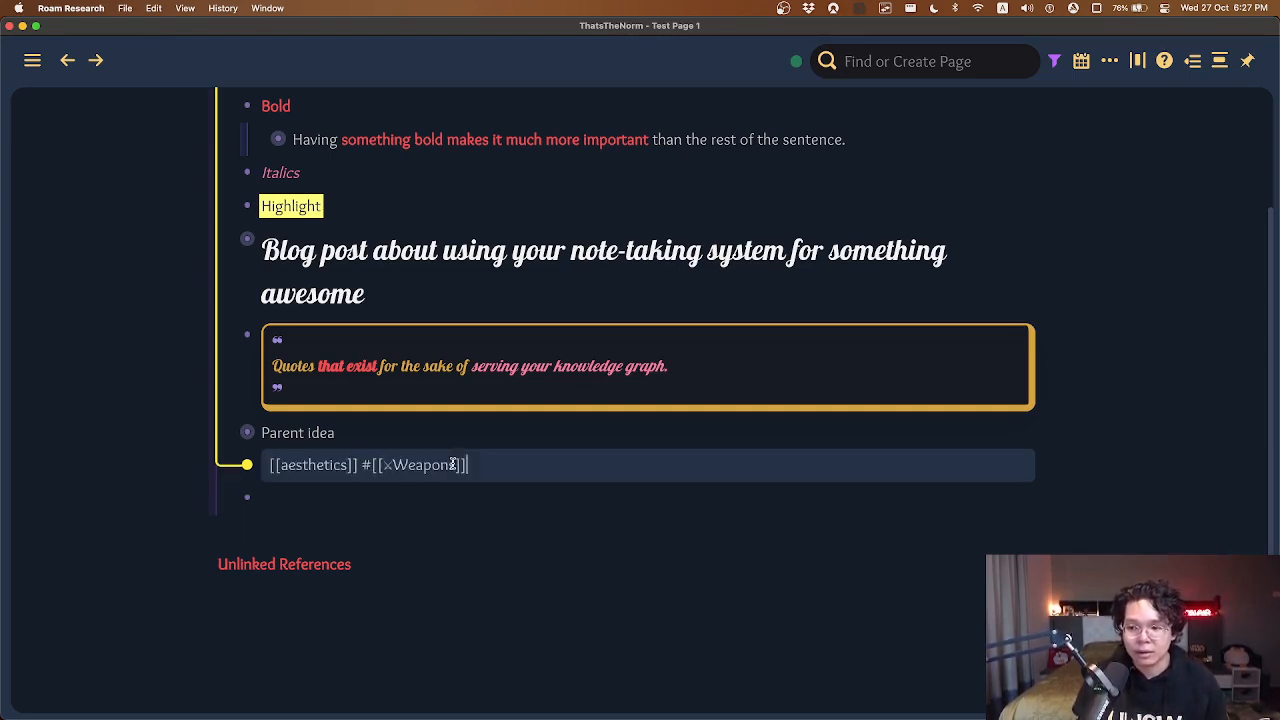
Append a page reference to the existing ⚔Weapons page after the tag in the [[aesthetics]] bullet and leave the bullet.
{"action": "type", "text": "[[weapons"}
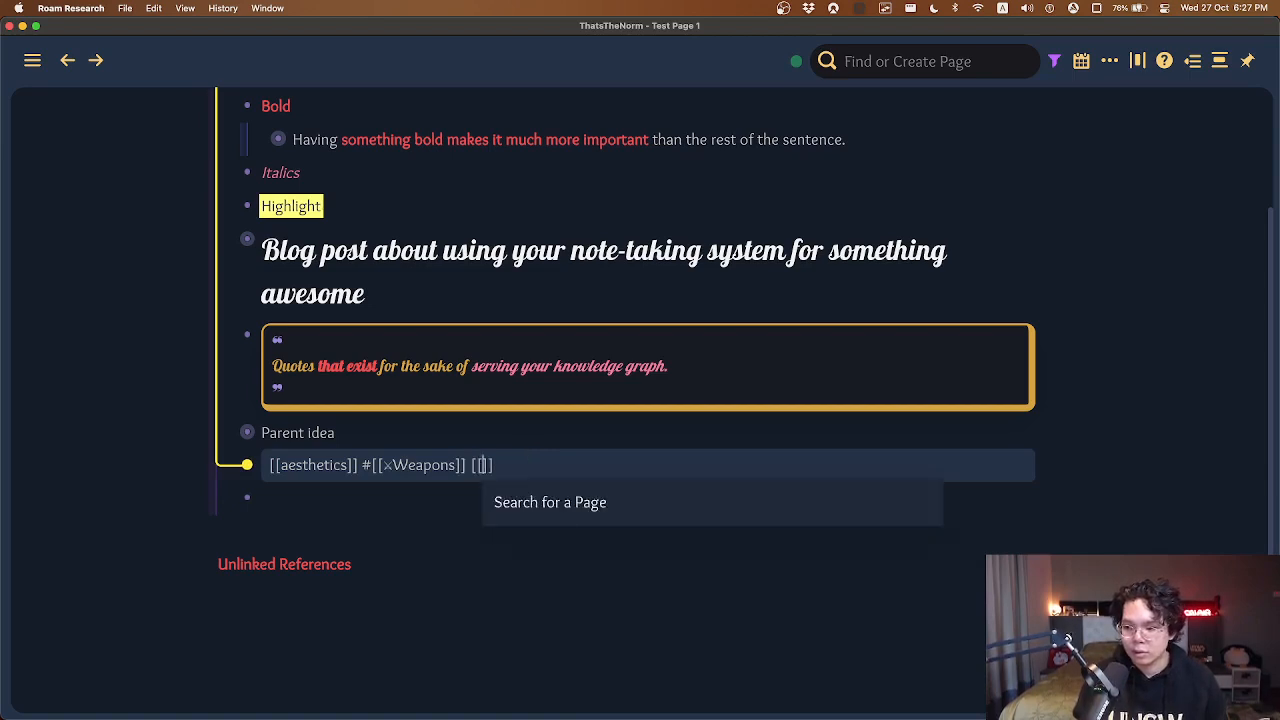
{"action": "key", "text": "Return"}
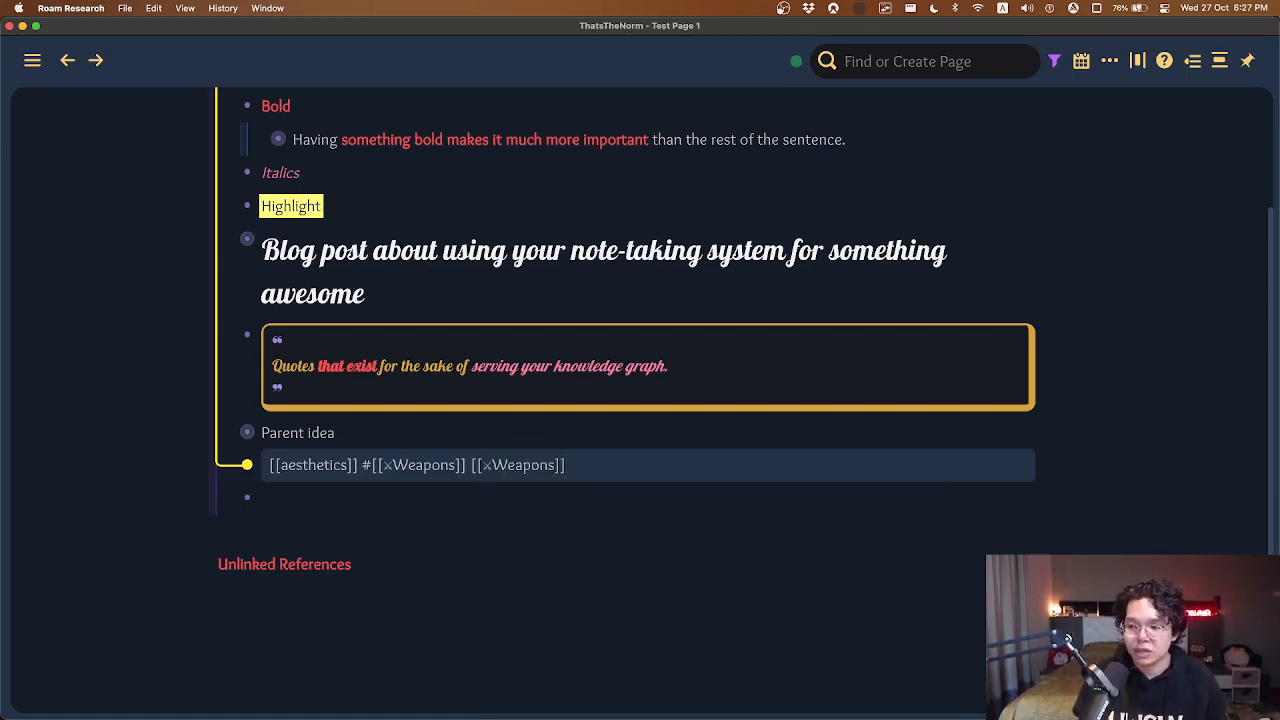
{"action": "left_click", "coordinate": [438, 505]}
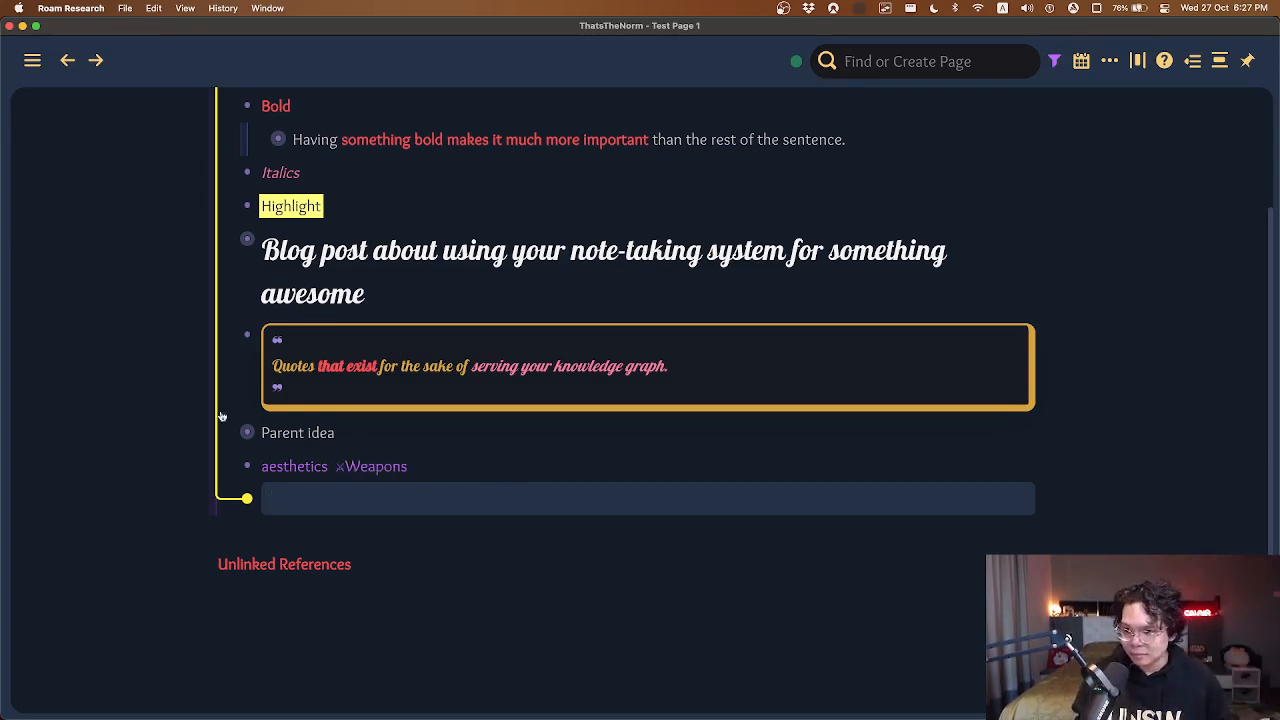
Open the Daily Notes and reveal the hidden tags on the question bullets under 2021.10.27 Wednesday.
{"action": "scroll", "coordinate": [90, 274], "scroll_direction": "up", "scroll_amount": 3}
{"action": "key", "text": "alt+shift+d"}
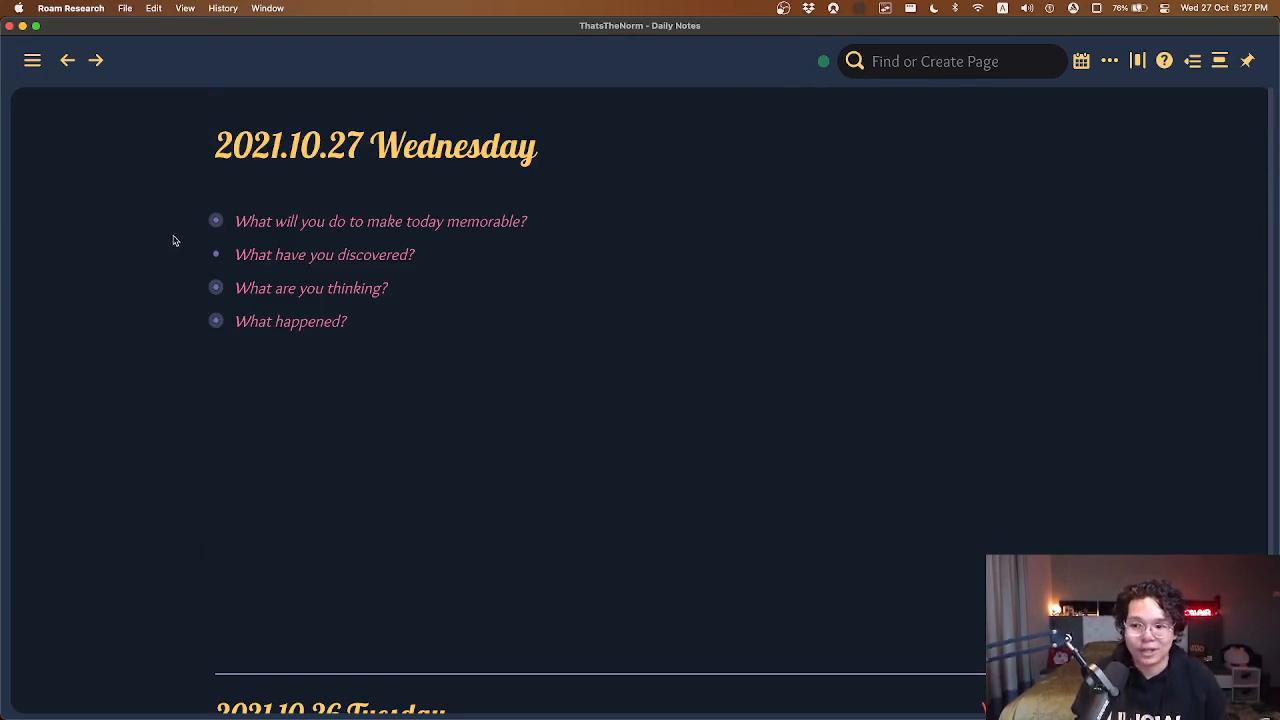
{"action": "mouse_move", "coordinate": [181, 238]}
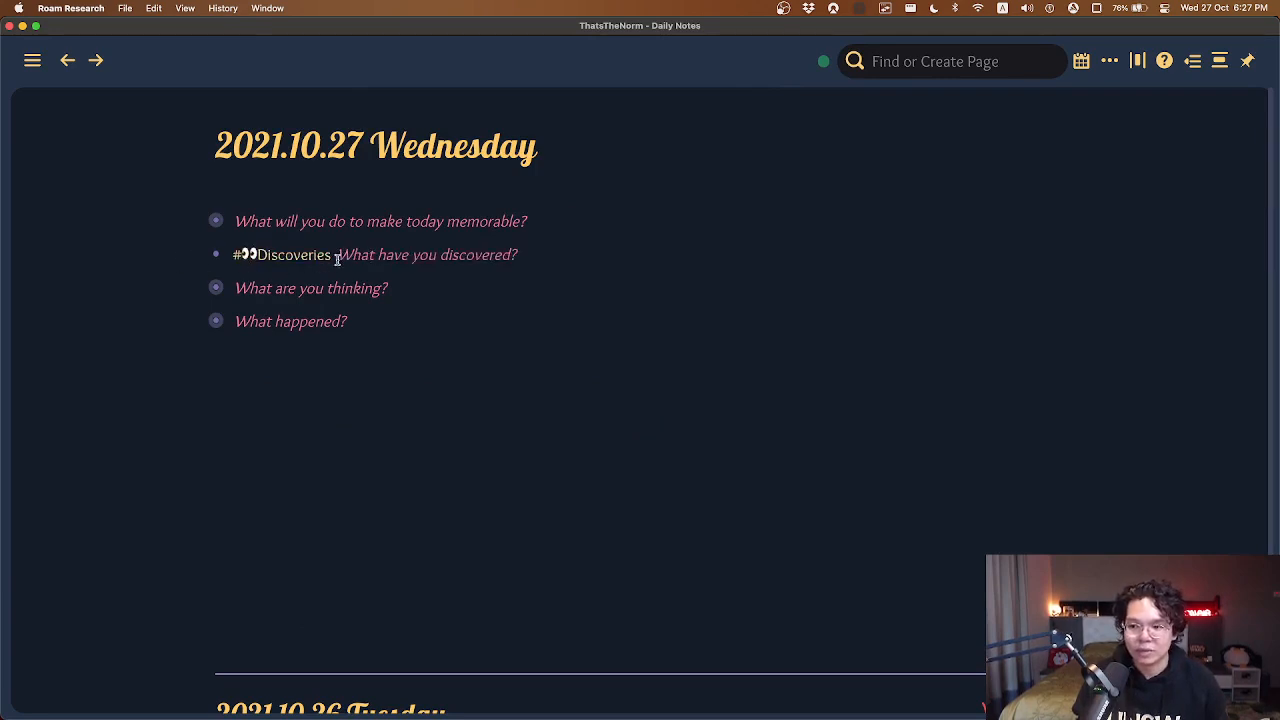
{"action": "mouse_move", "coordinate": [200, 287]}
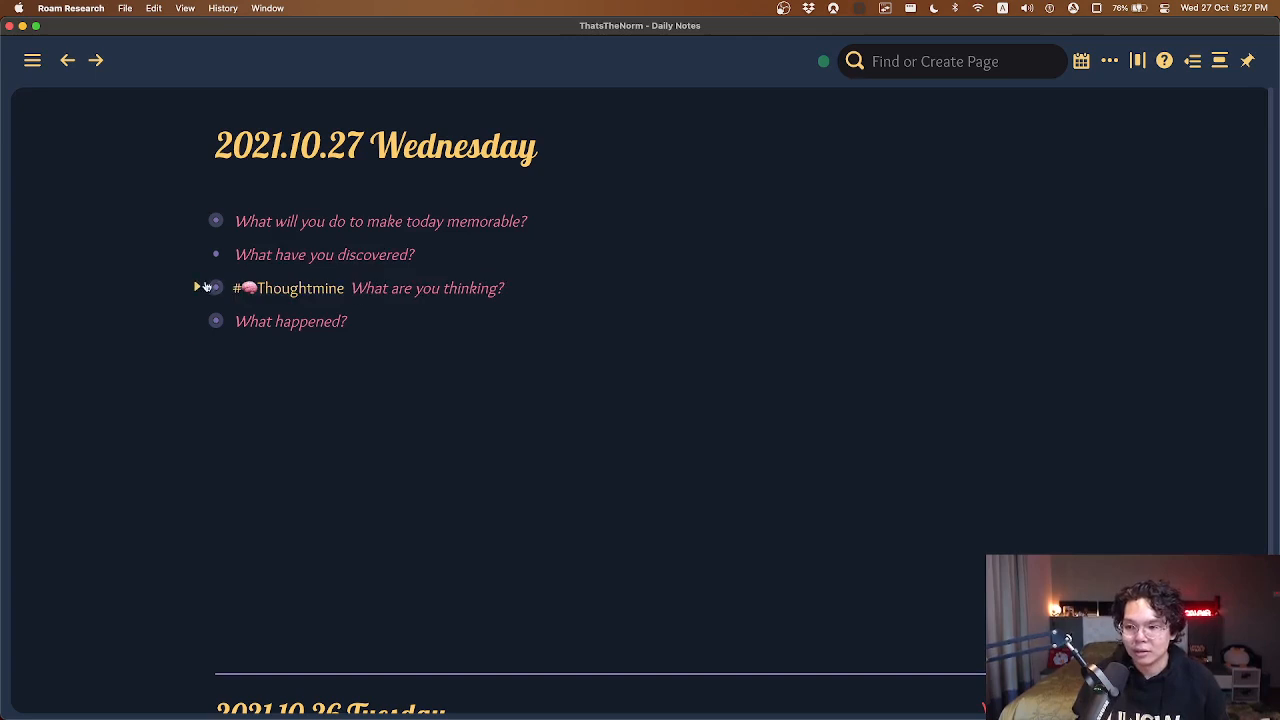
{"action": "mouse_move", "coordinate": [198, 321]}
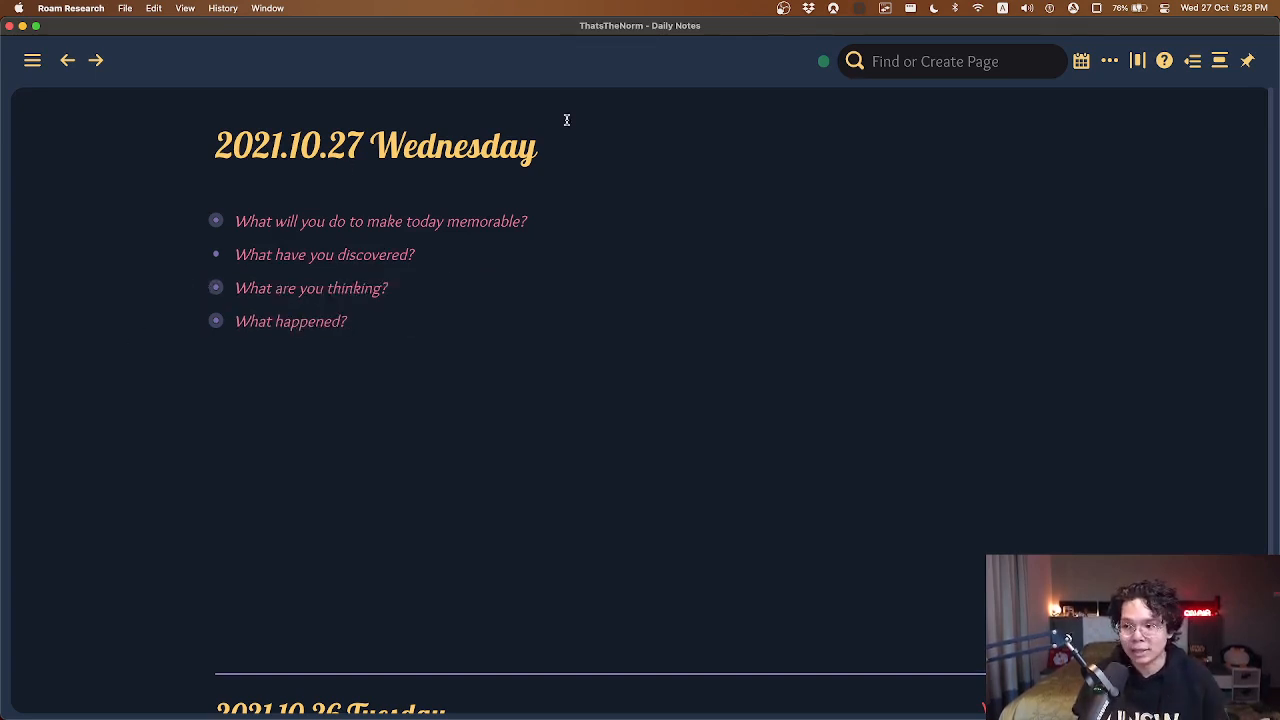
Reopen Test Page 1 through page search.
{"action": "key", "text": "super+u"}
{"action": "key", "text": "Down"}
{"action": "key", "text": "Up"}
{"action": "key", "text": "Return"}
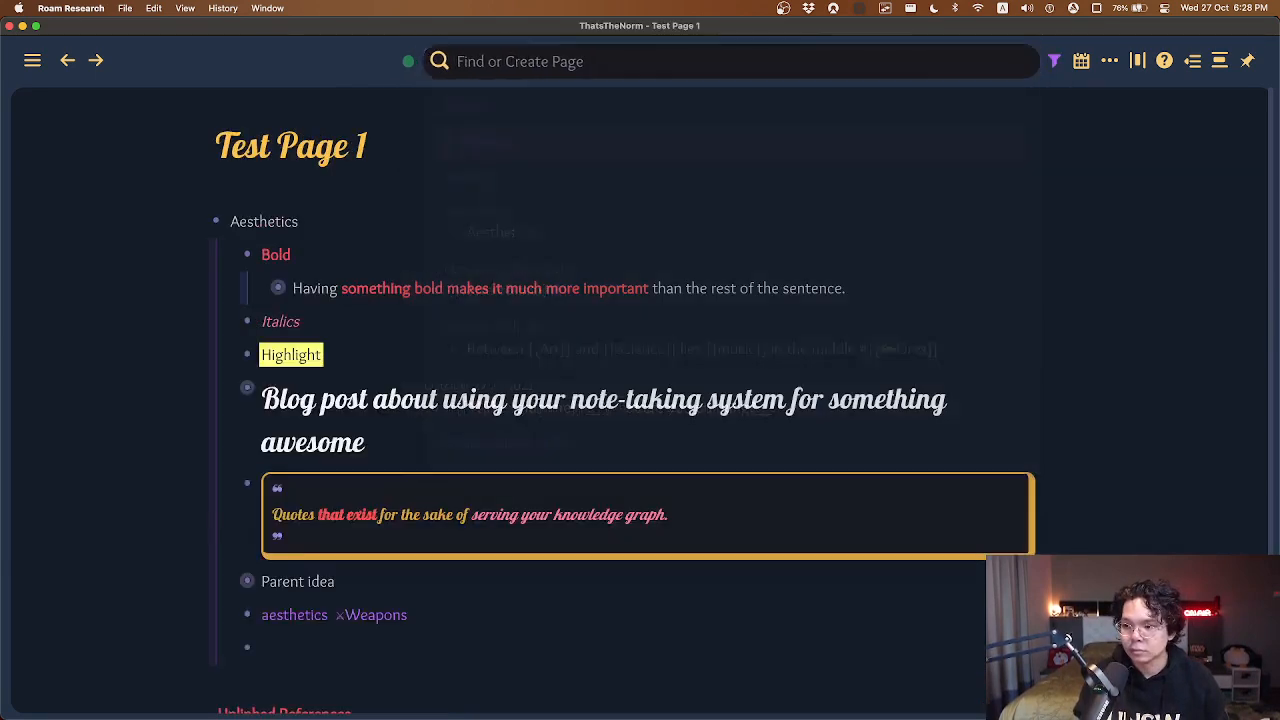
{"action": "scroll", "coordinate": [351, 620], "scroll_direction": "down", "scroll_amount": 1}
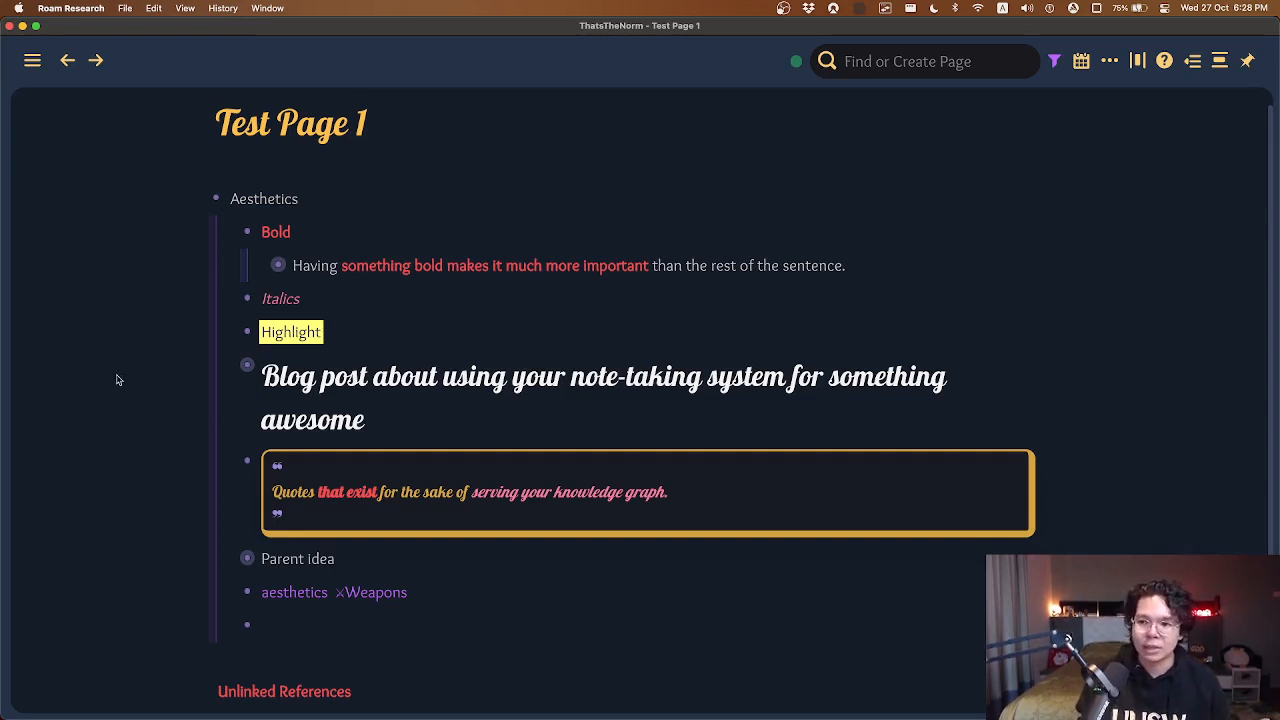
Show the empty sidebar beside Test Page 1, hide it again, and put the "Bold" bullet in focus.
{"action": "key", "text": "shift+super+backslash"}
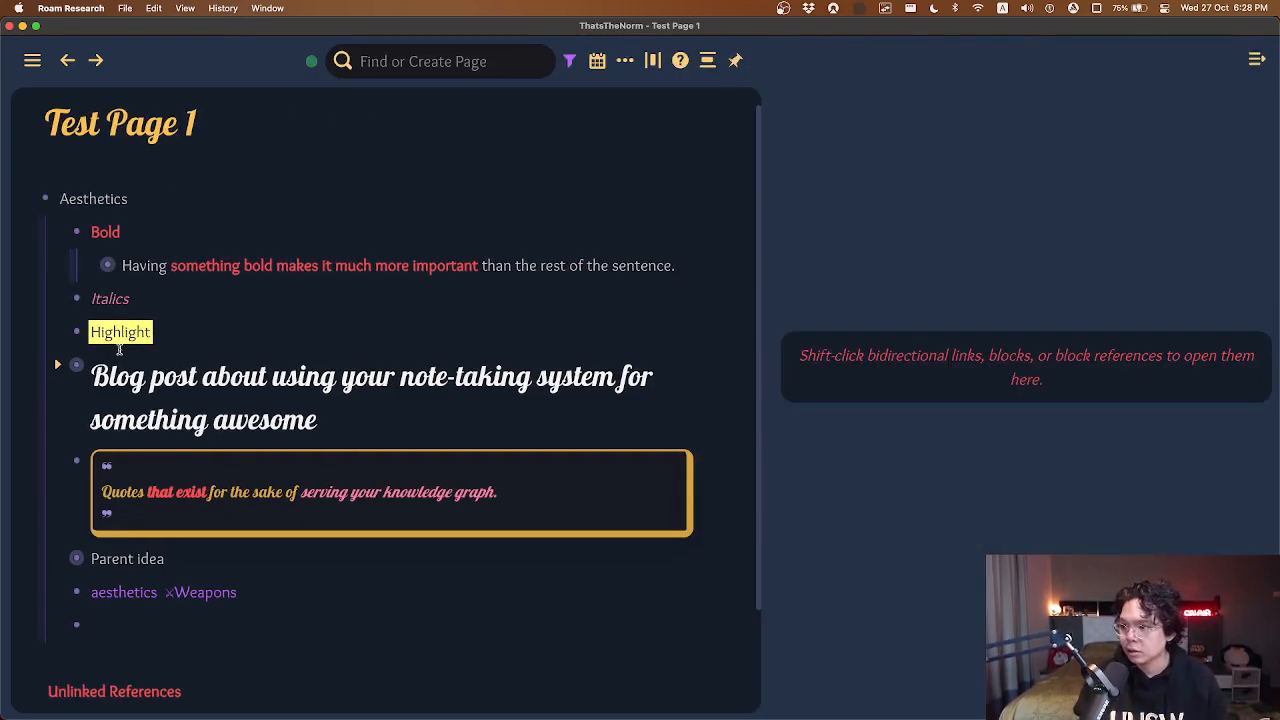
{"action": "key", "text": "shift+super+backslash"}
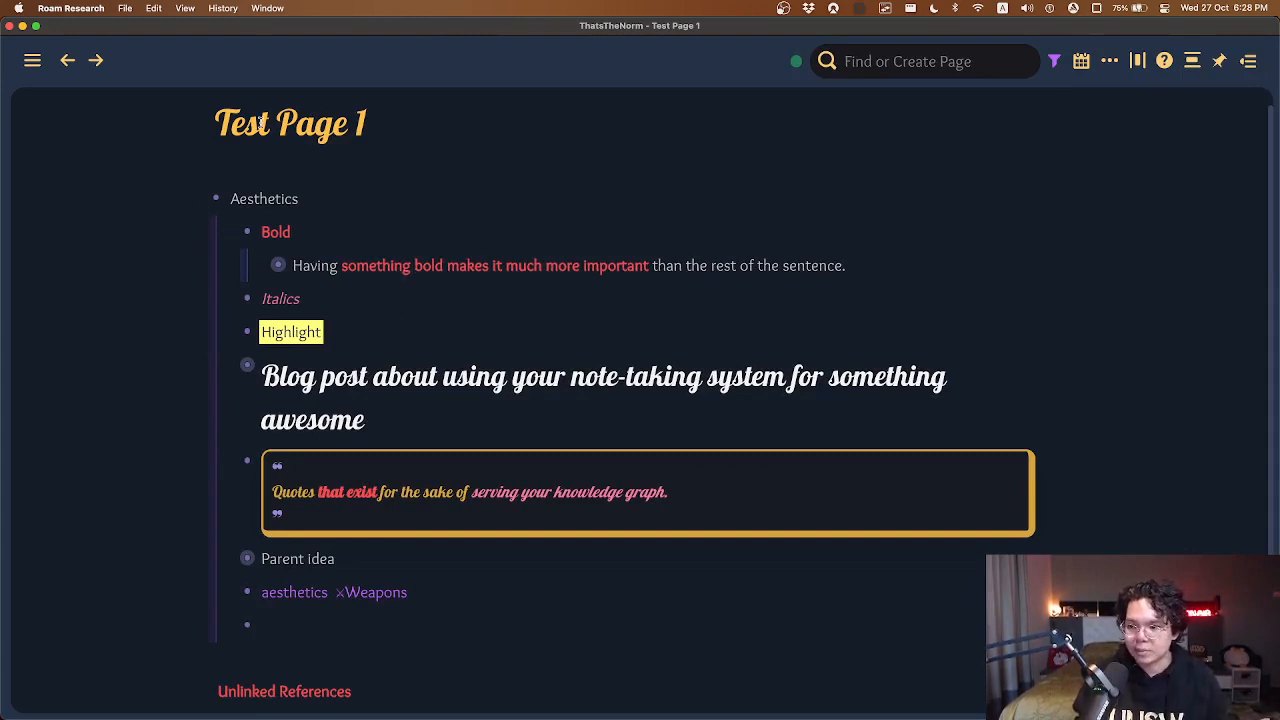
{"action": "left_click", "coordinate": [355, 230]}
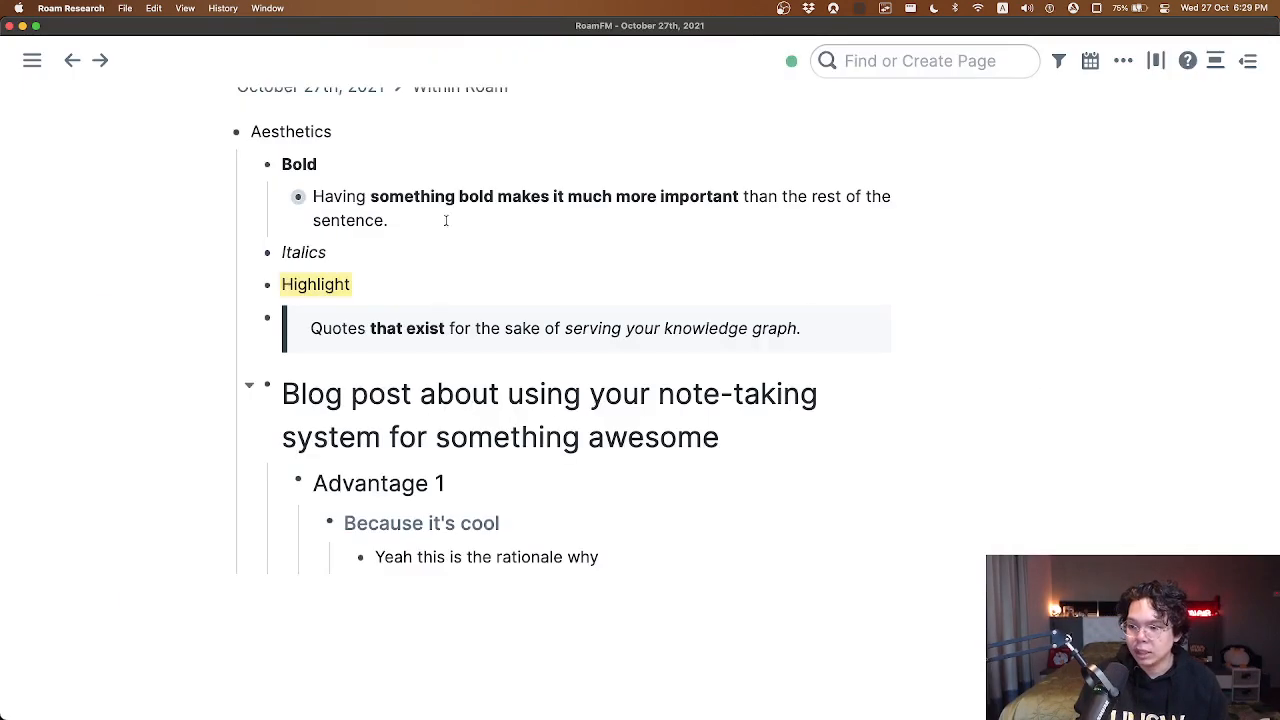
Open the "Bold" bullet of the light RoamFM outline in the sidebar and expand the bullets nested under its example sentence.
{"action": "left_click", "coordinate": [551, 164]}
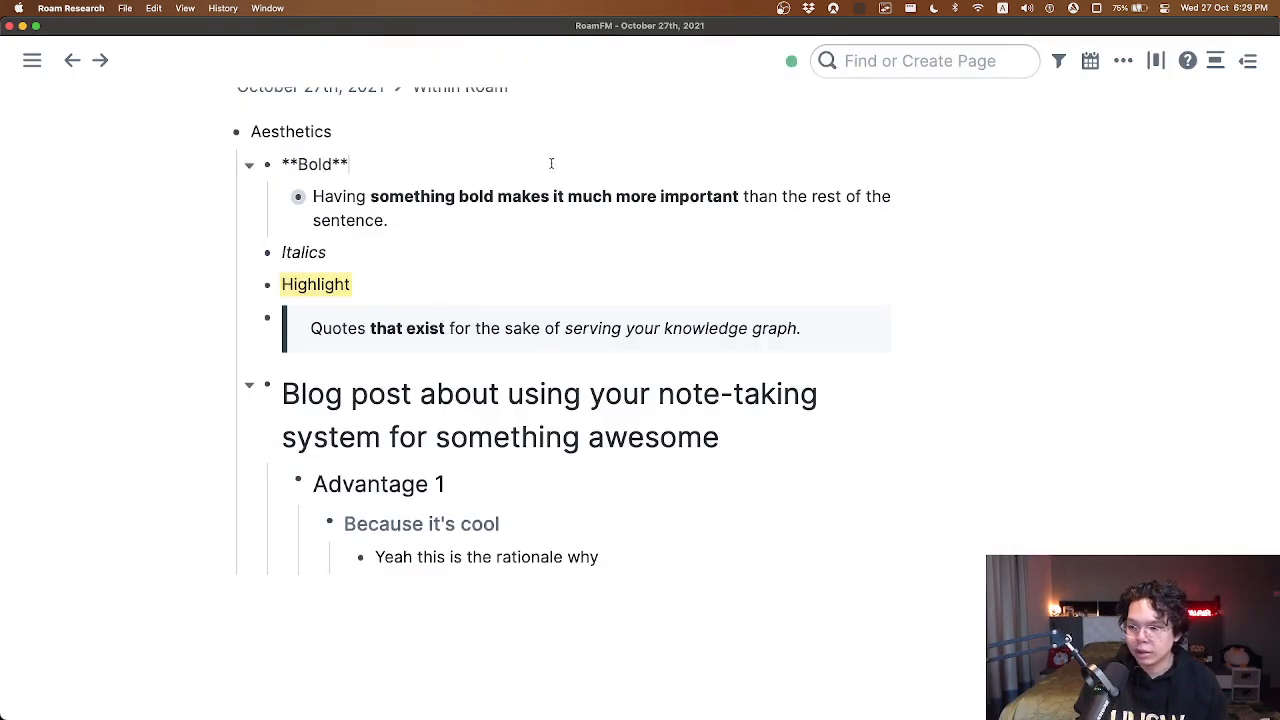
{"action": "key", "text": "ctrl+shift+o"}
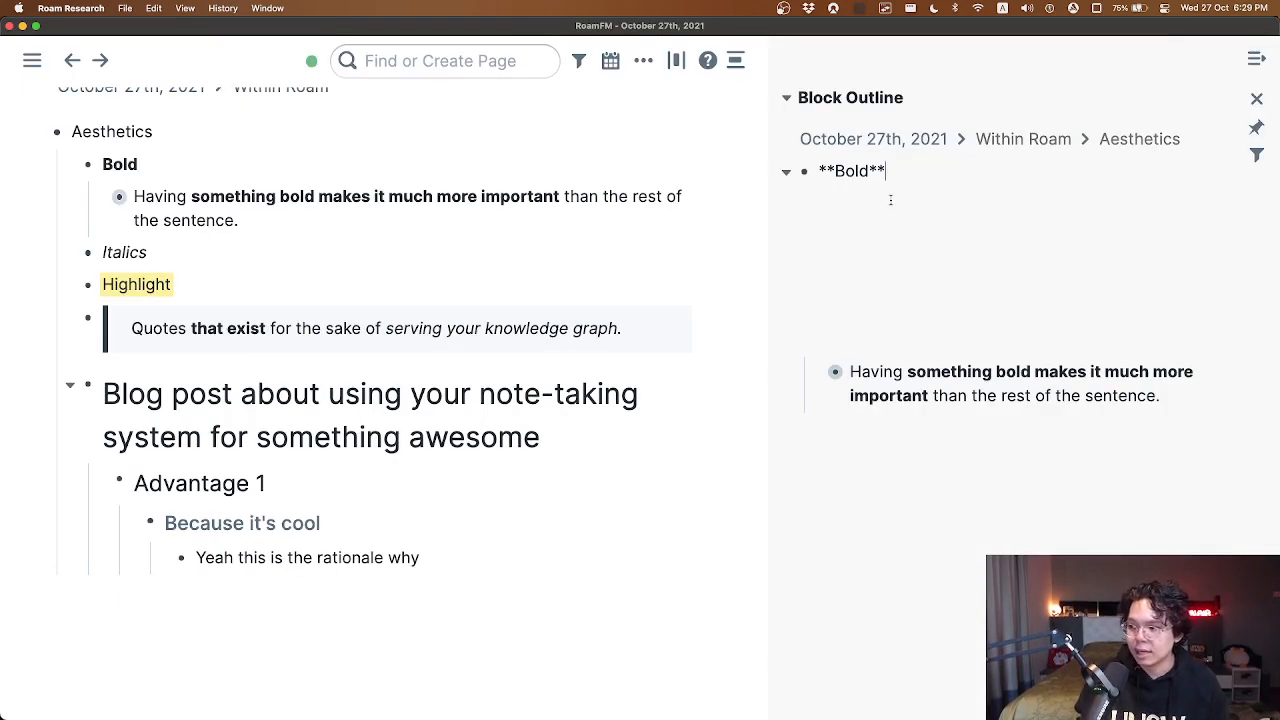
{"action": "left_click", "coordinate": [954, 368]}
{"action": "key", "text": "super+Down"}
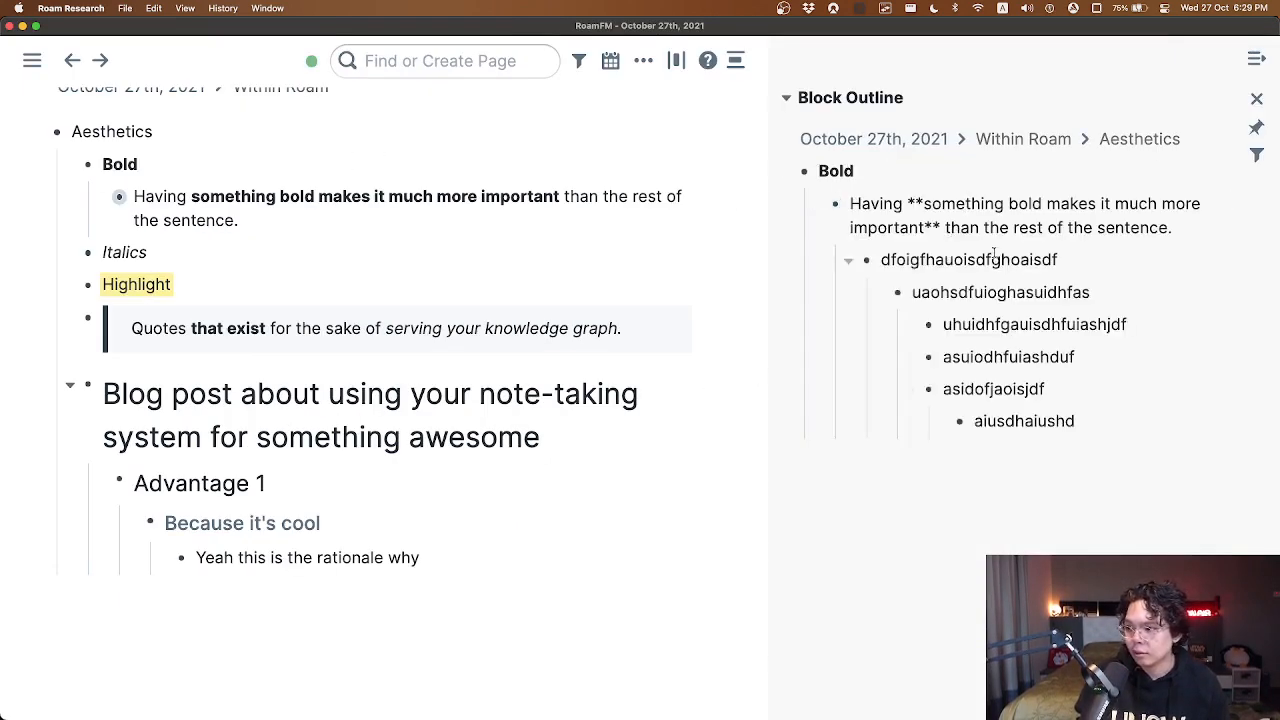
{"action": "scroll", "coordinate": [994, 257], "scroll_direction": "down", "scroll_amount": 1}
{"action": "scroll", "coordinate": [960, 243], "scroll_direction": "up", "scroll_amount": 1}
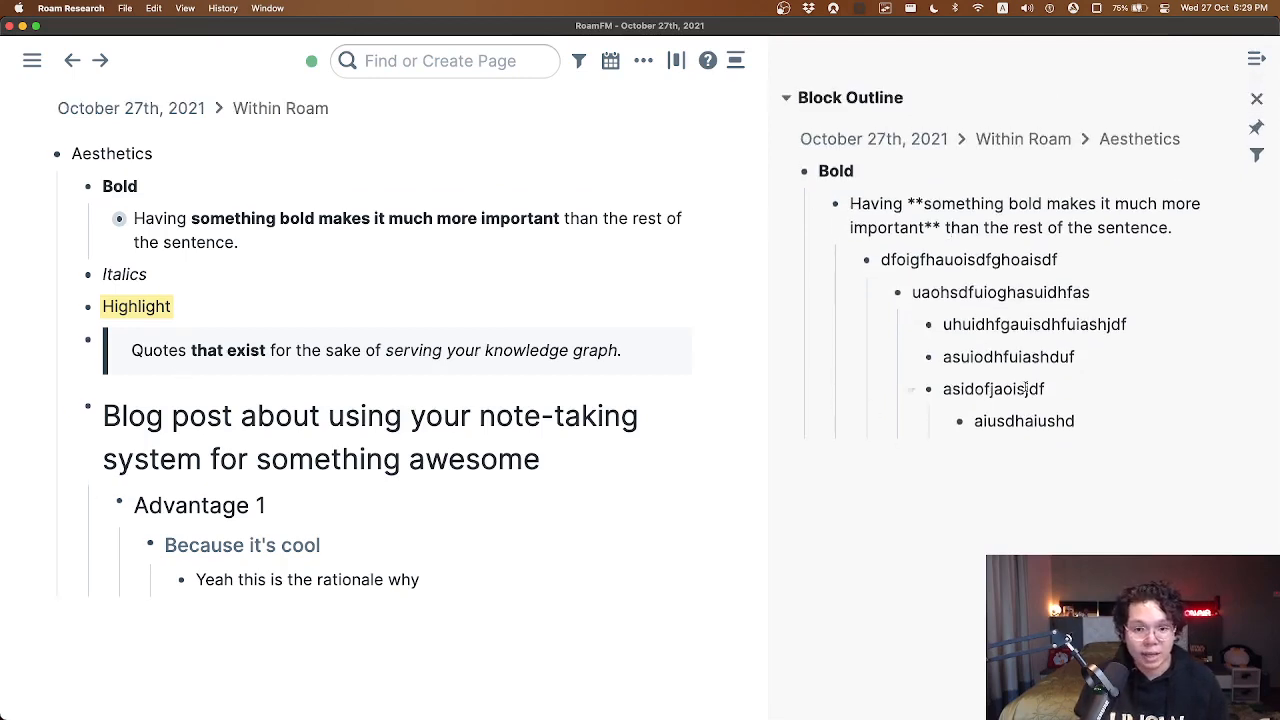
{"action": "scroll", "coordinate": [1014, 410], "scroll_direction": "down", "scroll_amount": 1}
Open the Highlight, quote and blog post heading bullets in the light outline's sidebar and look through the stacked block outlines.
{"action": "left_click", "coordinate": [359, 300]}
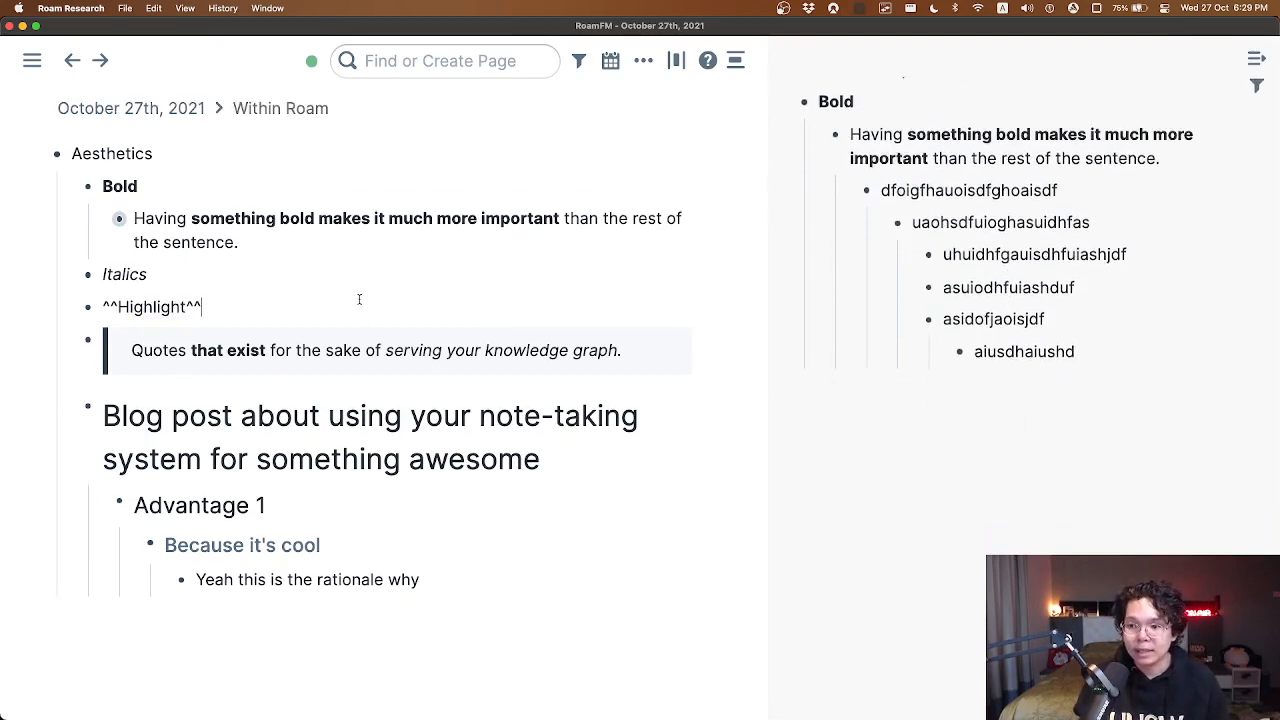
{"action": "key", "text": "ctrl+shift+o"}
{"action": "left_click", "coordinate": [369, 343]}
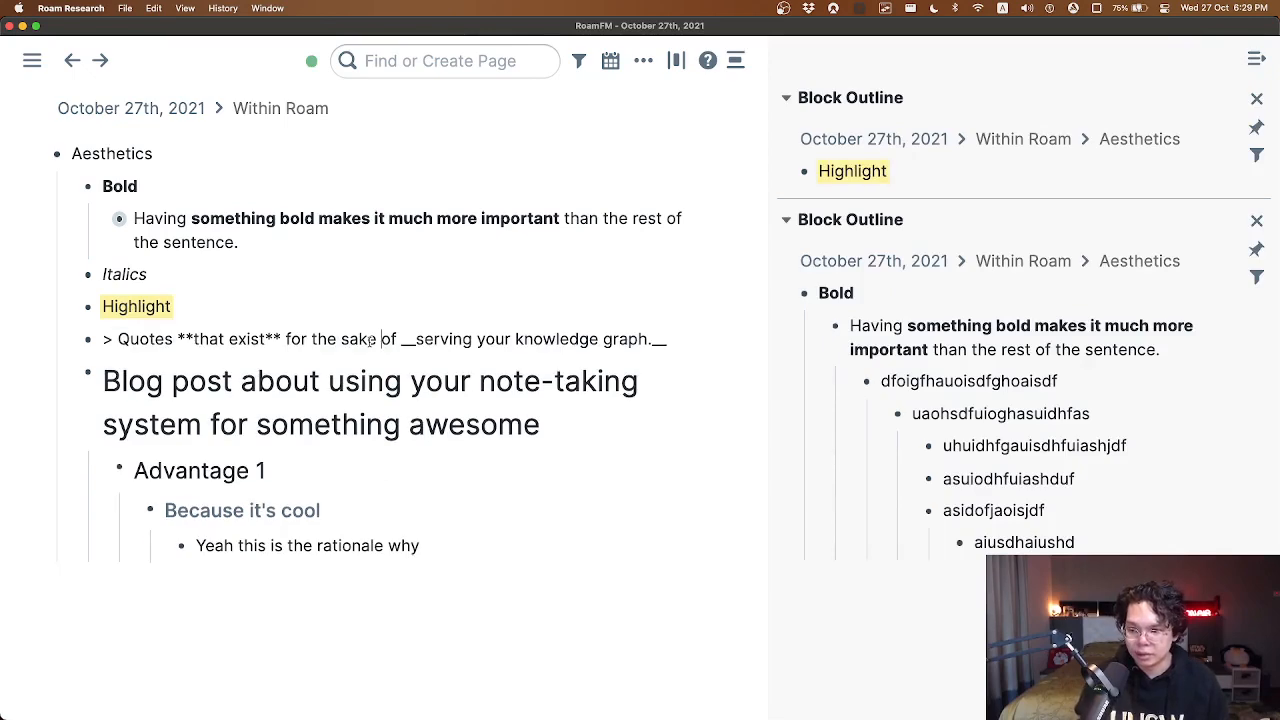
{"action": "key", "text": "ctrl+shift+o"}
{"action": "left_click", "coordinate": [357, 419]}
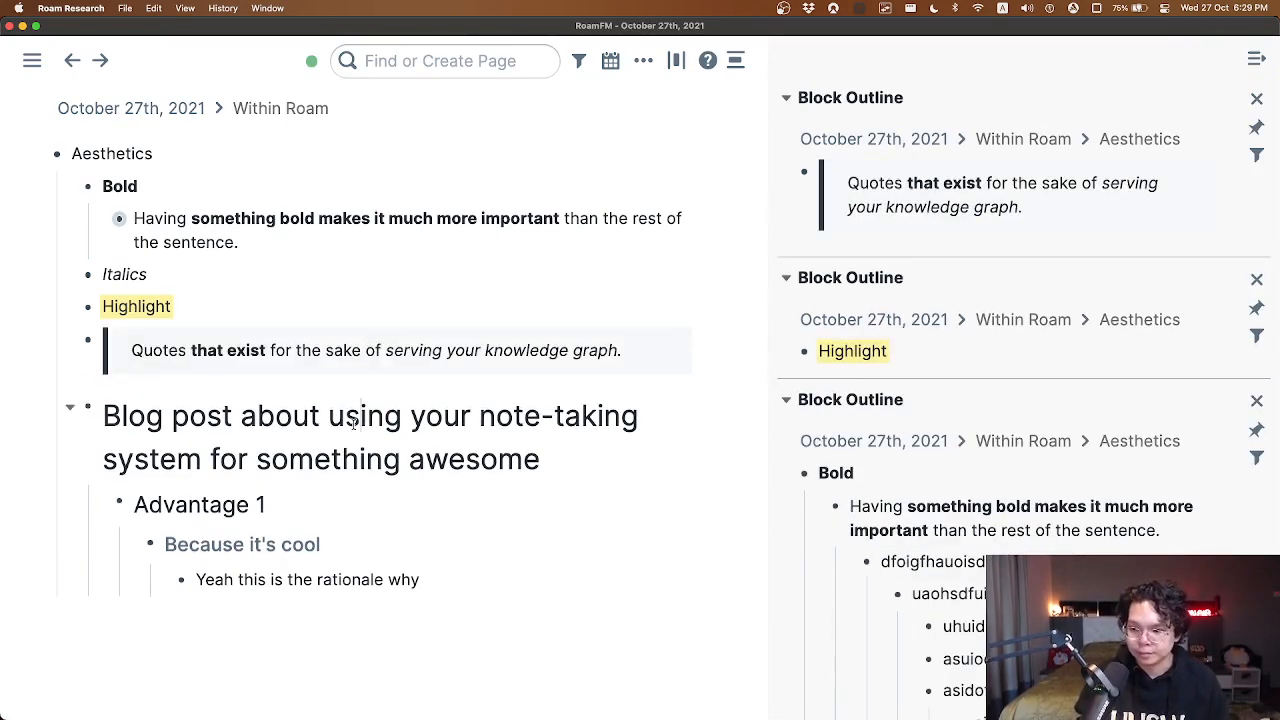
{"action": "key", "text": "ctrl+shift+o"}
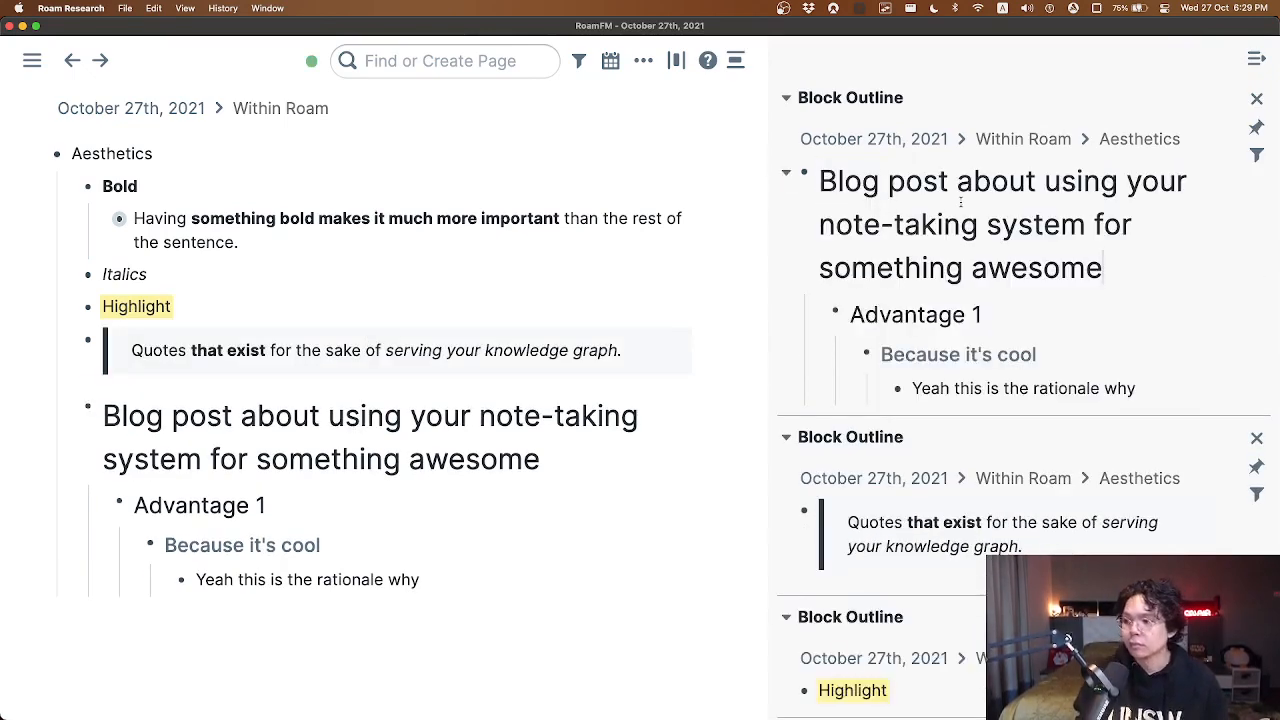
{"action": "scroll", "coordinate": [884, 252], "scroll_direction": "down", "scroll_amount": 5}
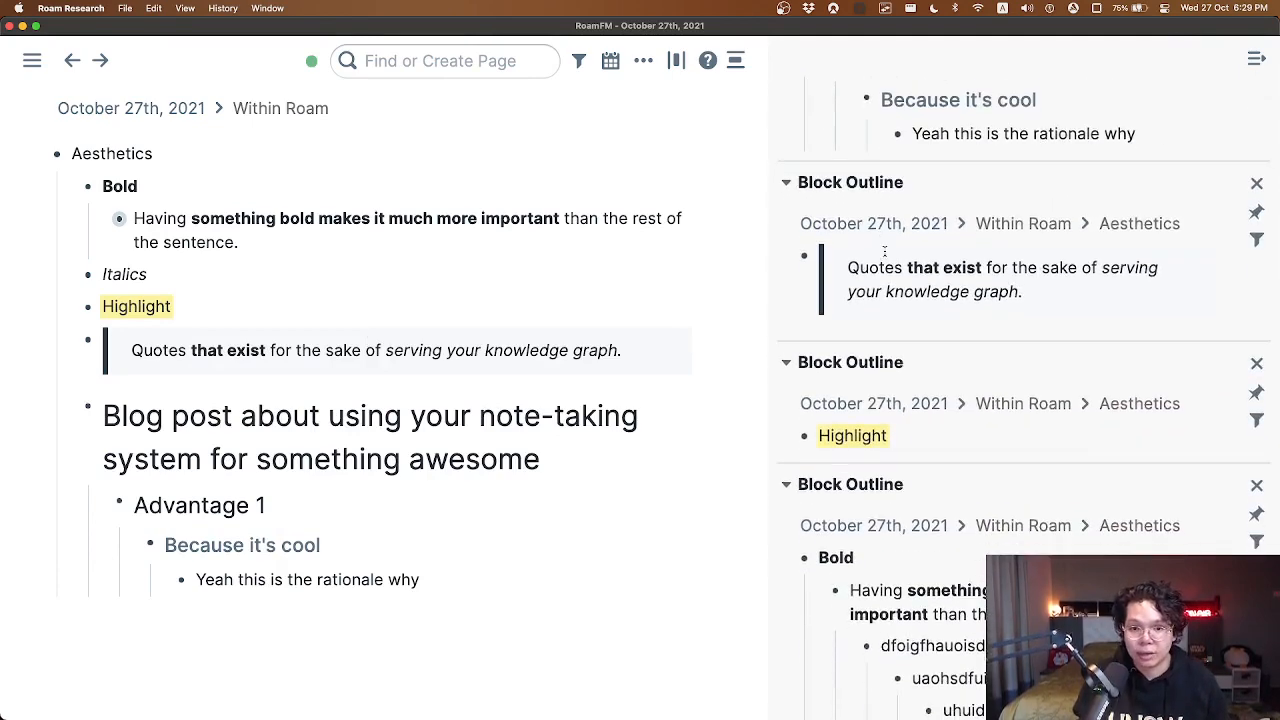
{"action": "scroll", "coordinate": [884, 252], "scroll_direction": "down", "scroll_amount": 9}
{"action": "scroll", "coordinate": [951, 420], "scroll_direction": "up", "scroll_amount": 14}
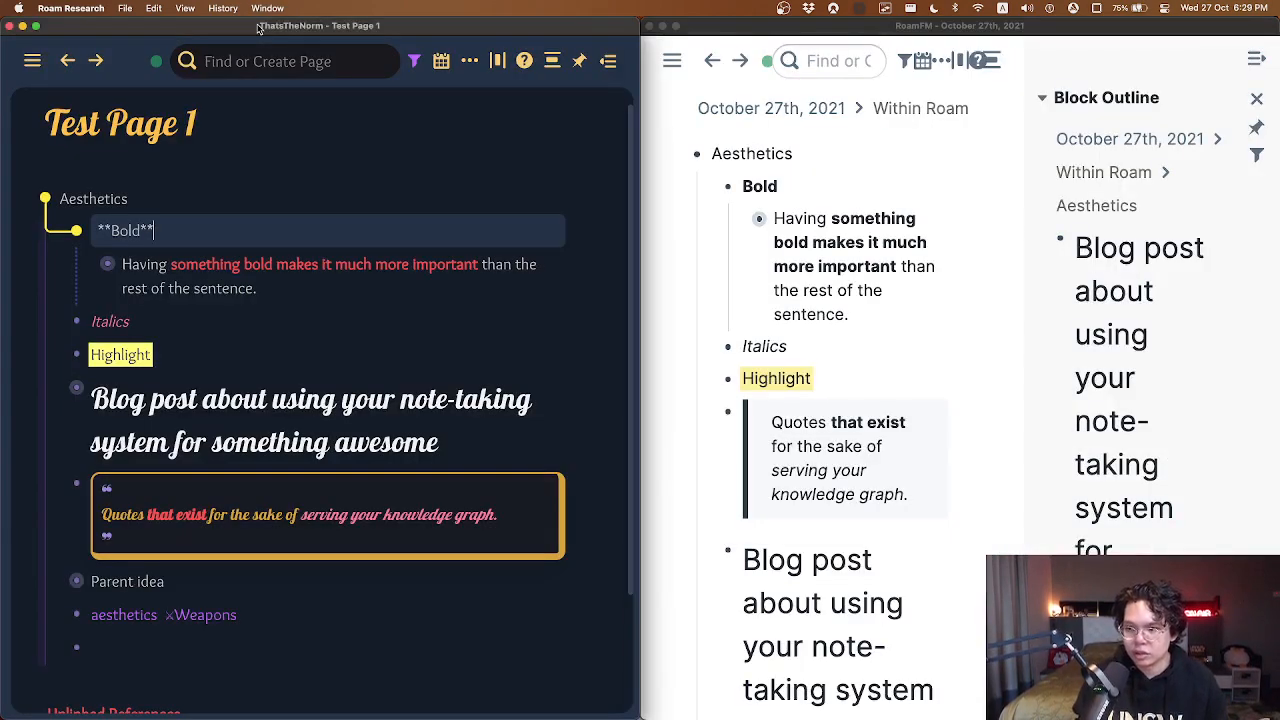
Enlarge the dark-themed window and open the "Bold" bullet and its example sentence in the sidebar.
{"action": "double_click", "coordinate": [258, 28]}
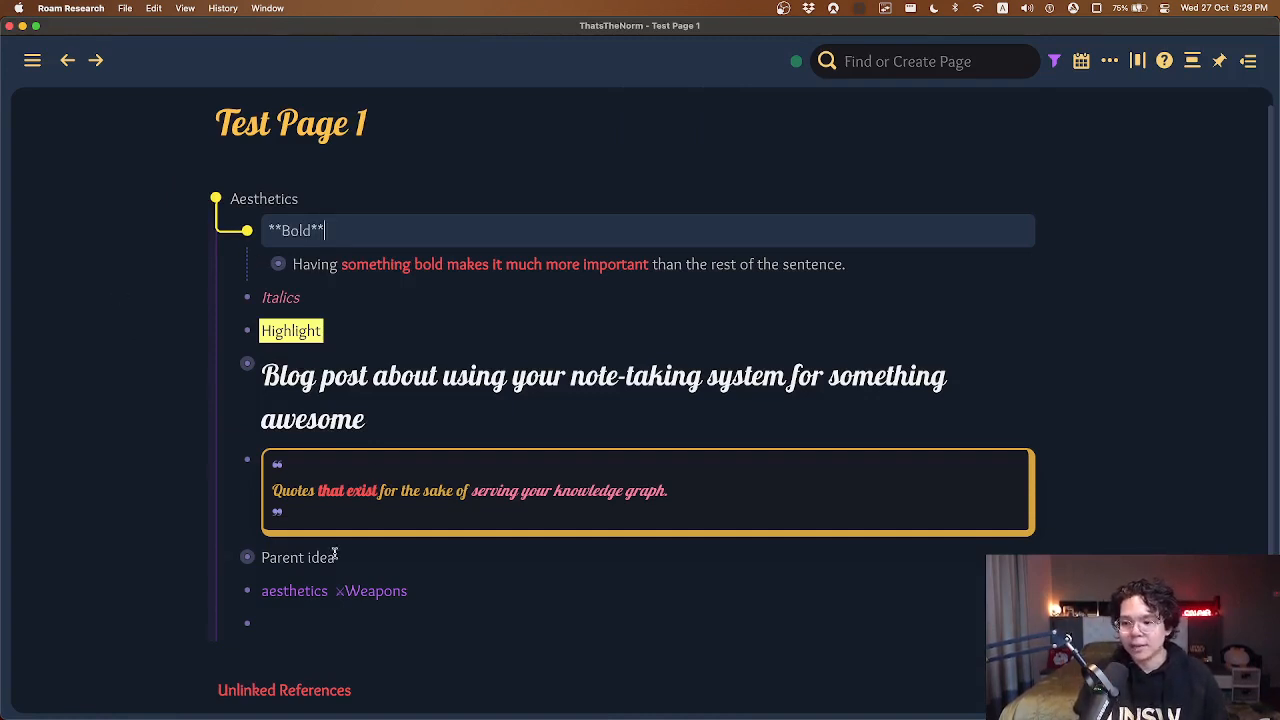
{"action": "left_click", "coordinate": [489, 265], "text": "shift"}
{"action": "left_click", "coordinate": [526, 268]}
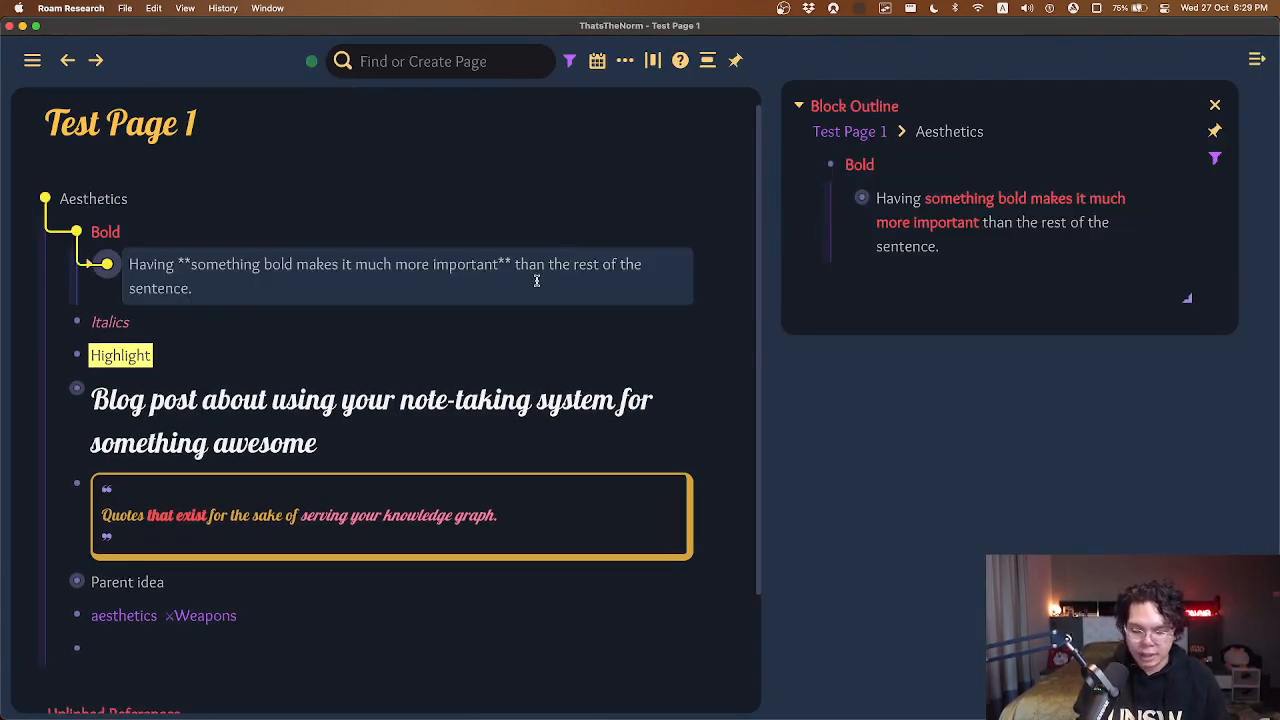
{"action": "left_click", "coordinate": [534, 276], "text": "shift"}
Open the Highlight and blog post heading bullets in the dark-themed sidebar and expand the bullets nested under the heading there.
{"action": "left_click", "coordinate": [457, 323]}
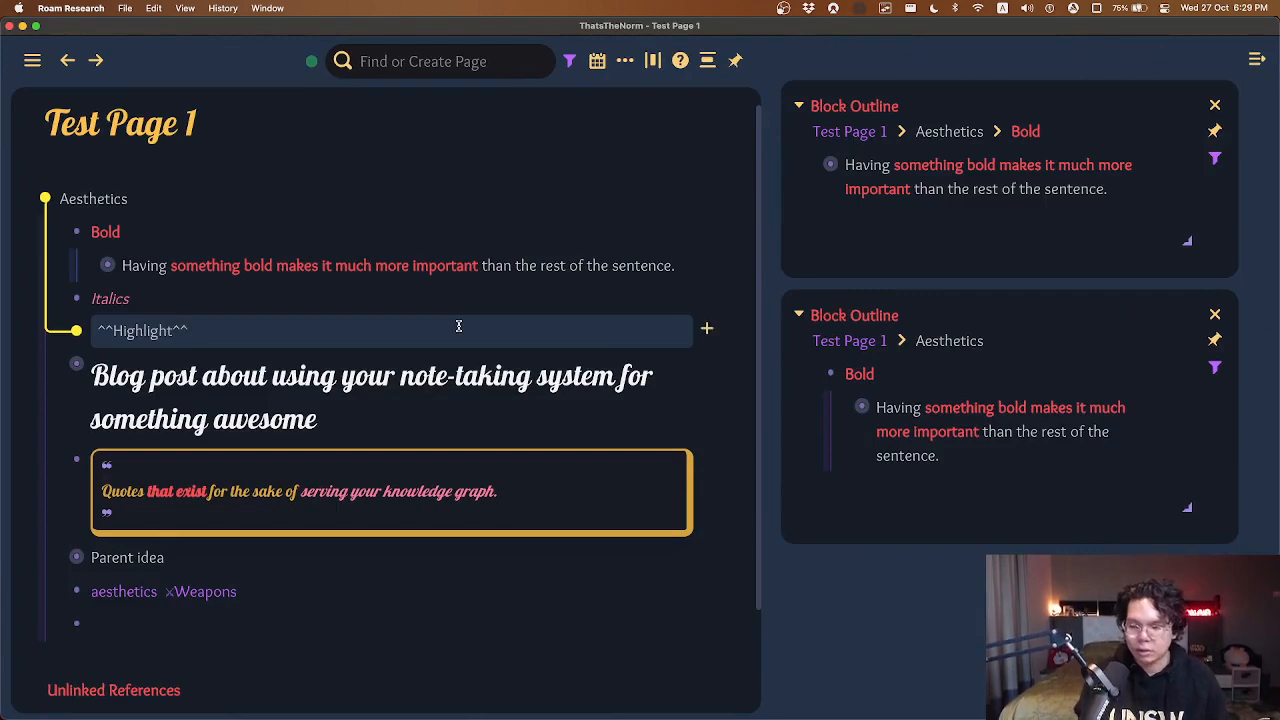
{"action": "left_click", "coordinate": [703, 329], "text": "shift"}
{"action": "left_click", "coordinate": [411, 388]}
{"action": "left_click", "coordinate": [703, 360], "text": "shift"}
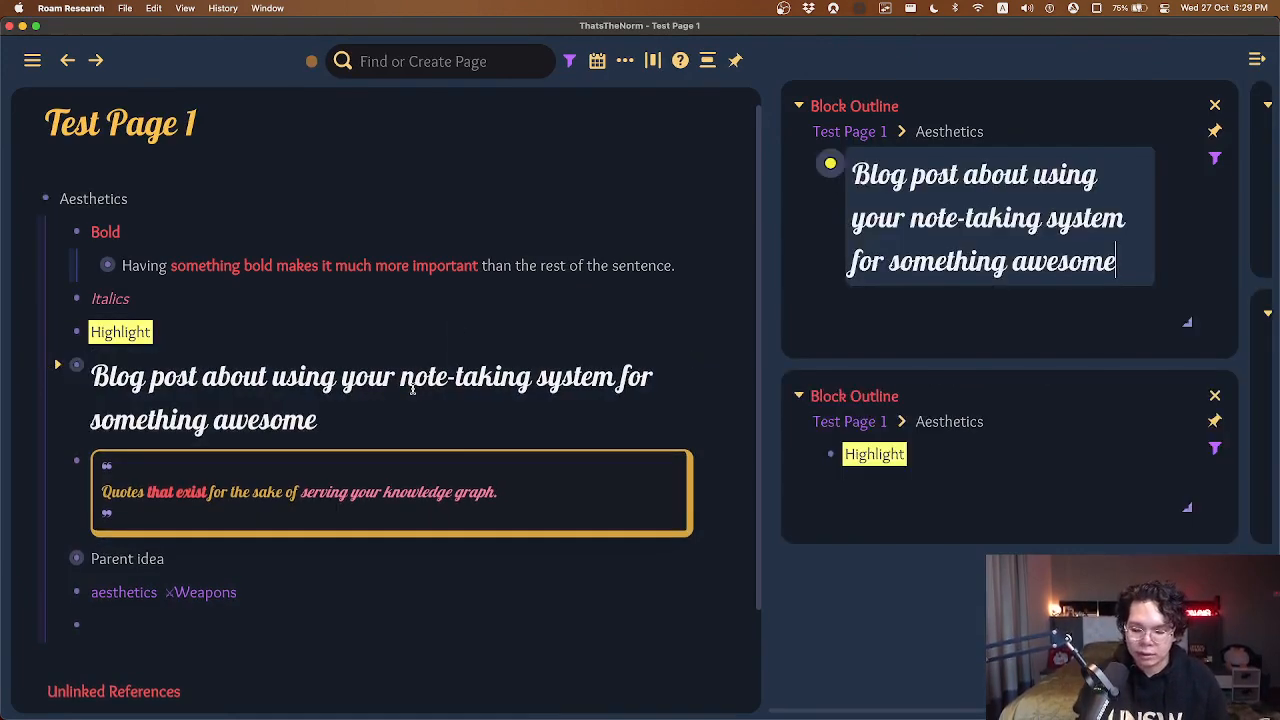
{"action": "key", "text": "Escape"}
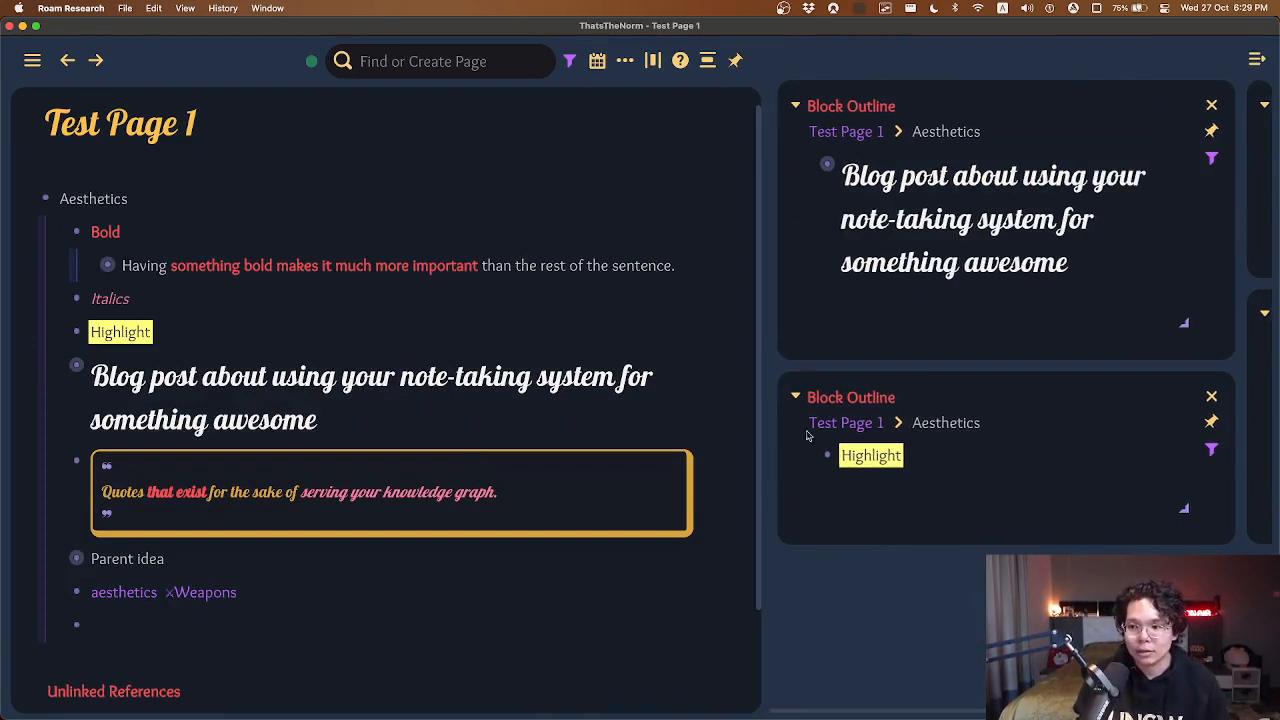
{"action": "scroll", "coordinate": [812, 590], "scroll_direction": "right", "scroll_amount": 5}
{"action": "scroll", "coordinate": [825, 649], "scroll_direction": "left", "scroll_amount": 5}
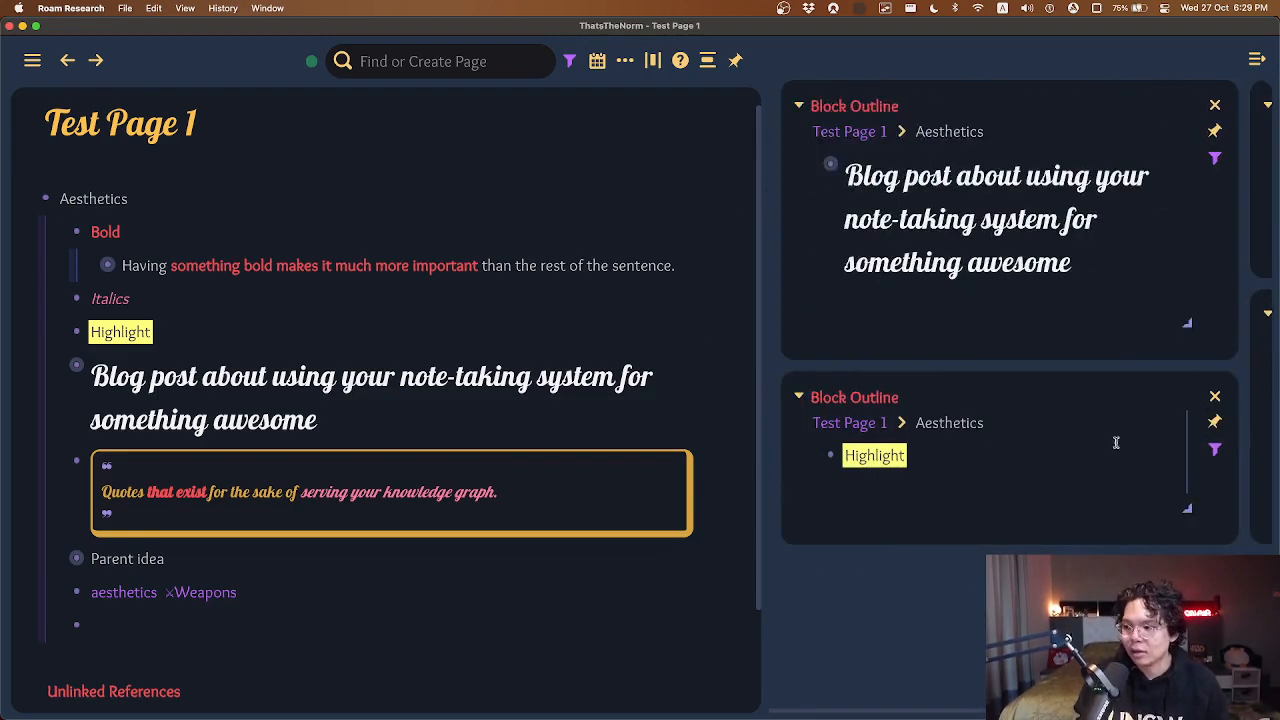
{"action": "left_click", "coordinate": [936, 250]}
{"action": "left_click", "coordinate": [512, 547]}
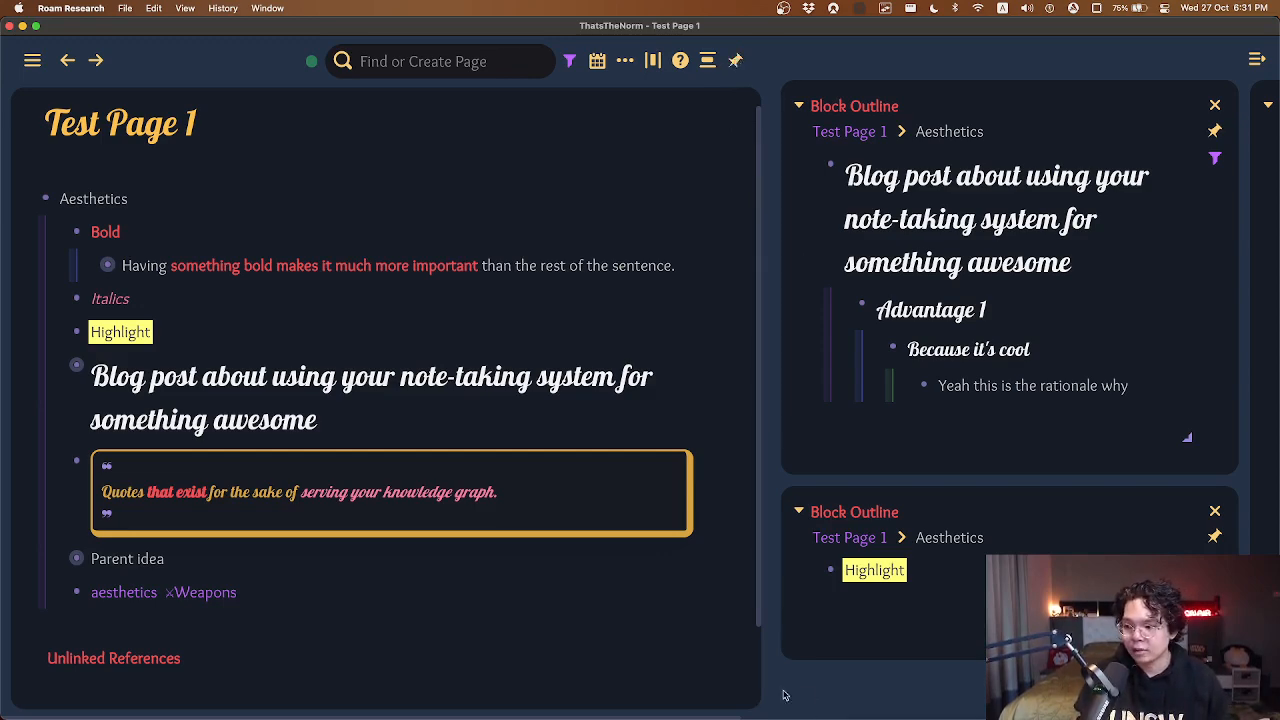
Examine the block outlines arranged in side-by-side columns next to Test Page 1 in the dark theme.
{"action": "scroll", "coordinate": [745, 715], "scroll_direction": "right", "scroll_amount": 3}
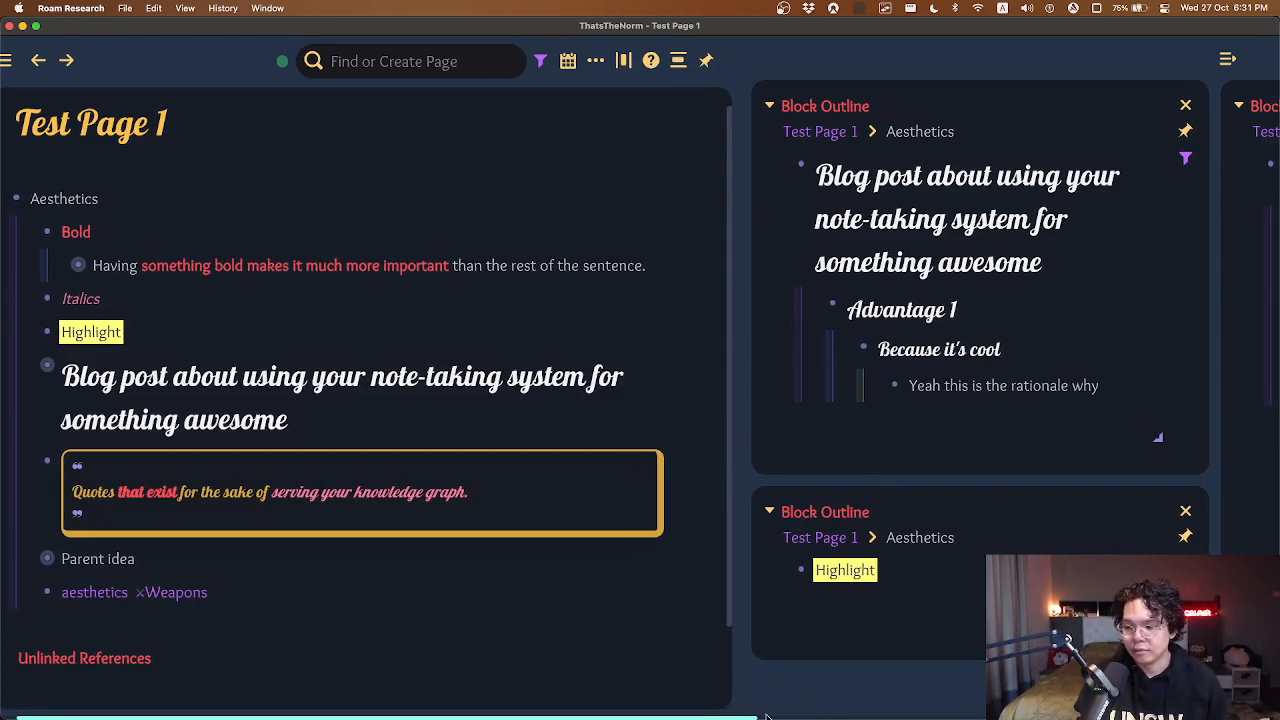
{"action": "scroll", "coordinate": [827, 713], "scroll_direction": "right", "scroll_amount": 5}
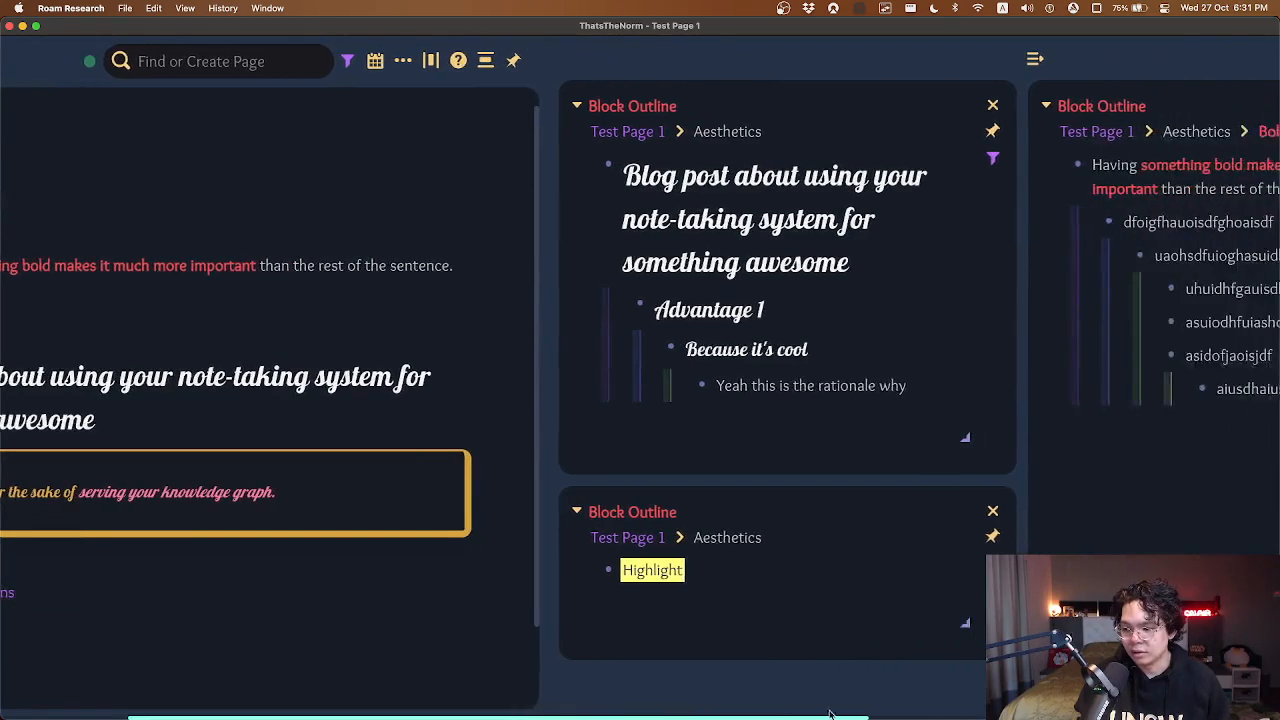
{"action": "scroll", "coordinate": [827, 713], "scroll_direction": "left", "scroll_amount": 6}
{"action": "scroll", "coordinate": [783, 716], "scroll_direction": "right", "scroll_amount": 5}
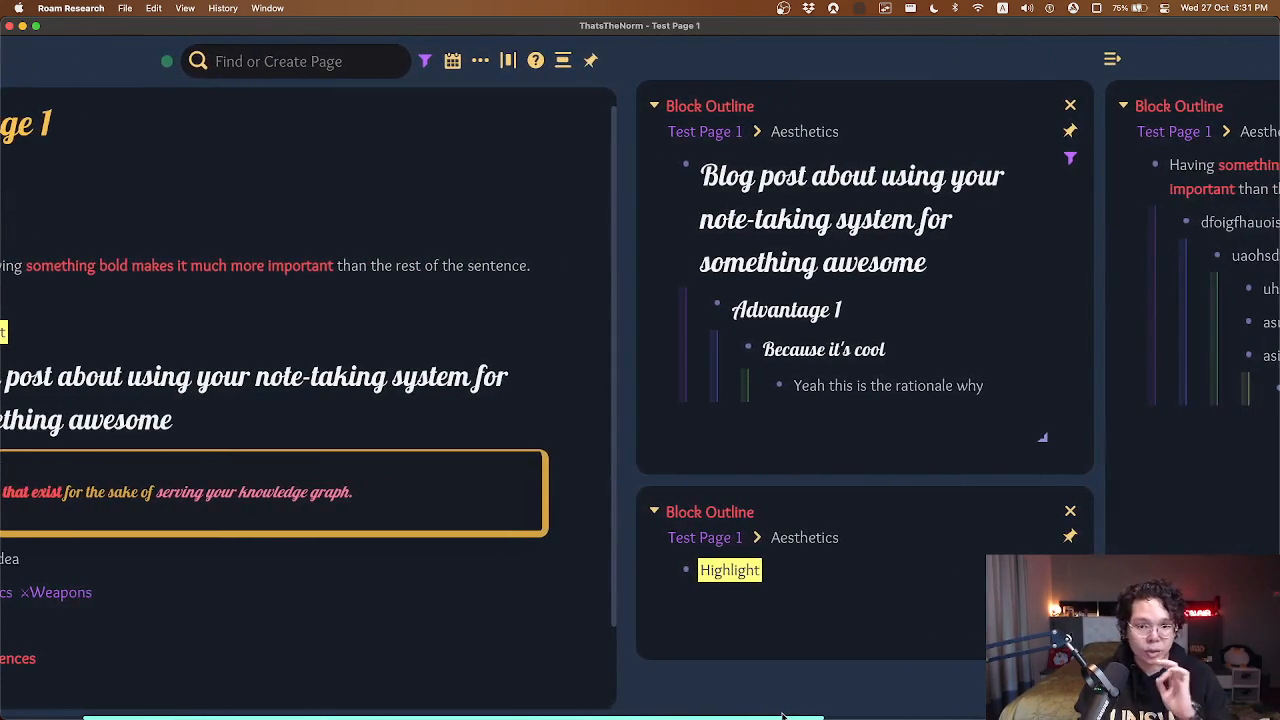
{"action": "scroll", "coordinate": [783, 716], "scroll_direction": "right", "scroll_amount": 4}
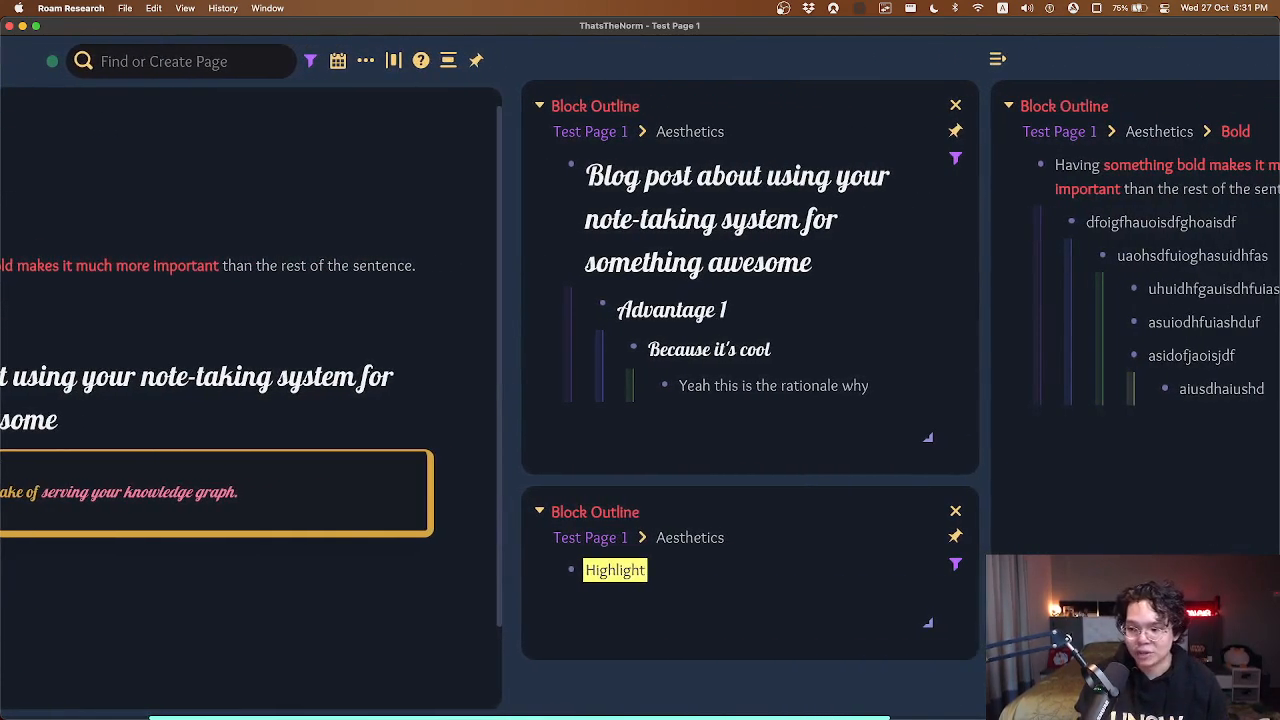
{"action": "scroll", "coordinate": [646, 458], "scroll_direction": "right", "scroll_amount": 9}
{"action": "scroll", "coordinate": [646, 458], "scroll_direction": "right", "scroll_amount": 12}
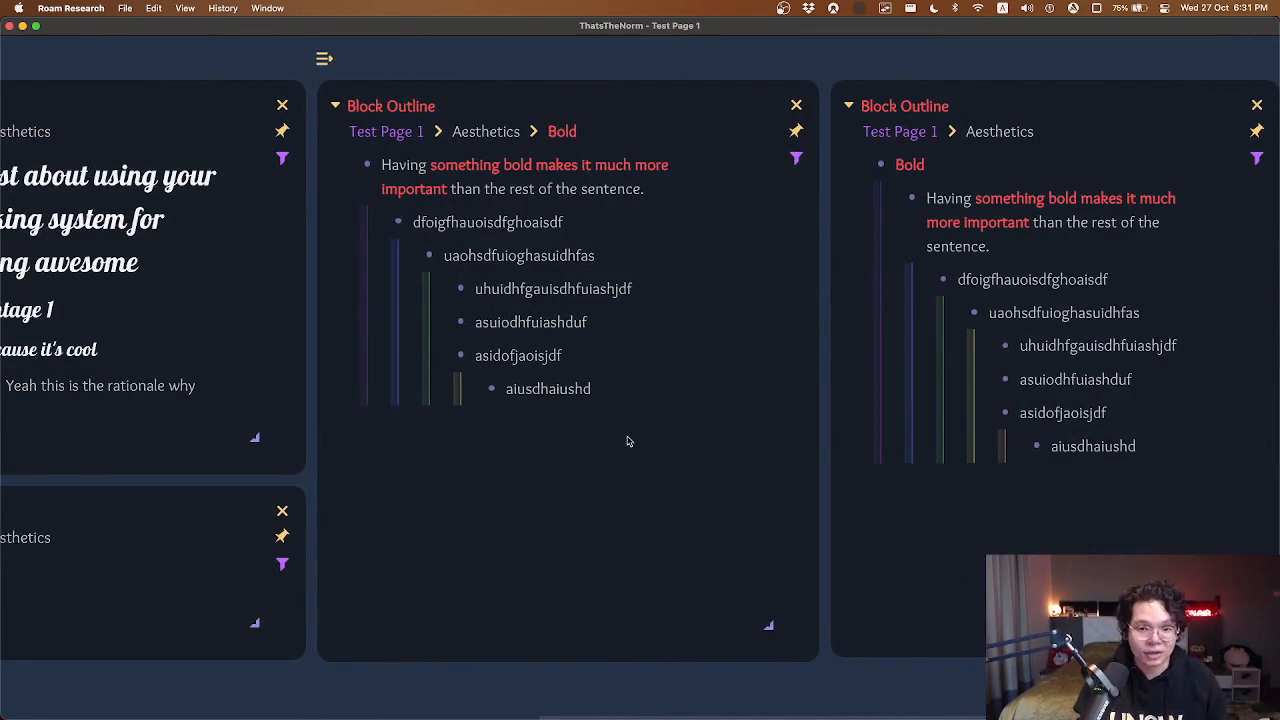
{"action": "scroll", "coordinate": [628, 441], "scroll_direction": "left", "scroll_amount": 12}
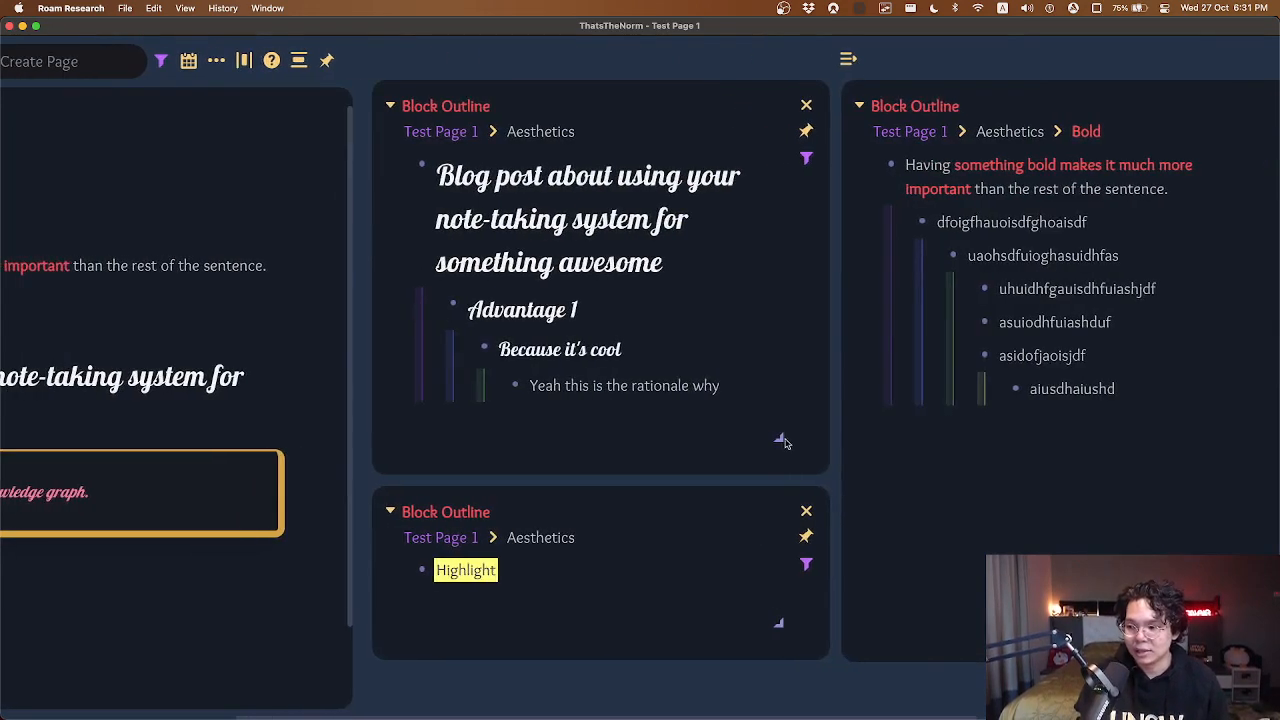
Resize the blog post heading outline slightly wider and shorter, and make the Highlight outline below it slightly taller.
{"action": "left_click_drag", "start_coordinate": [779, 393], "coordinate": [791, 421]}
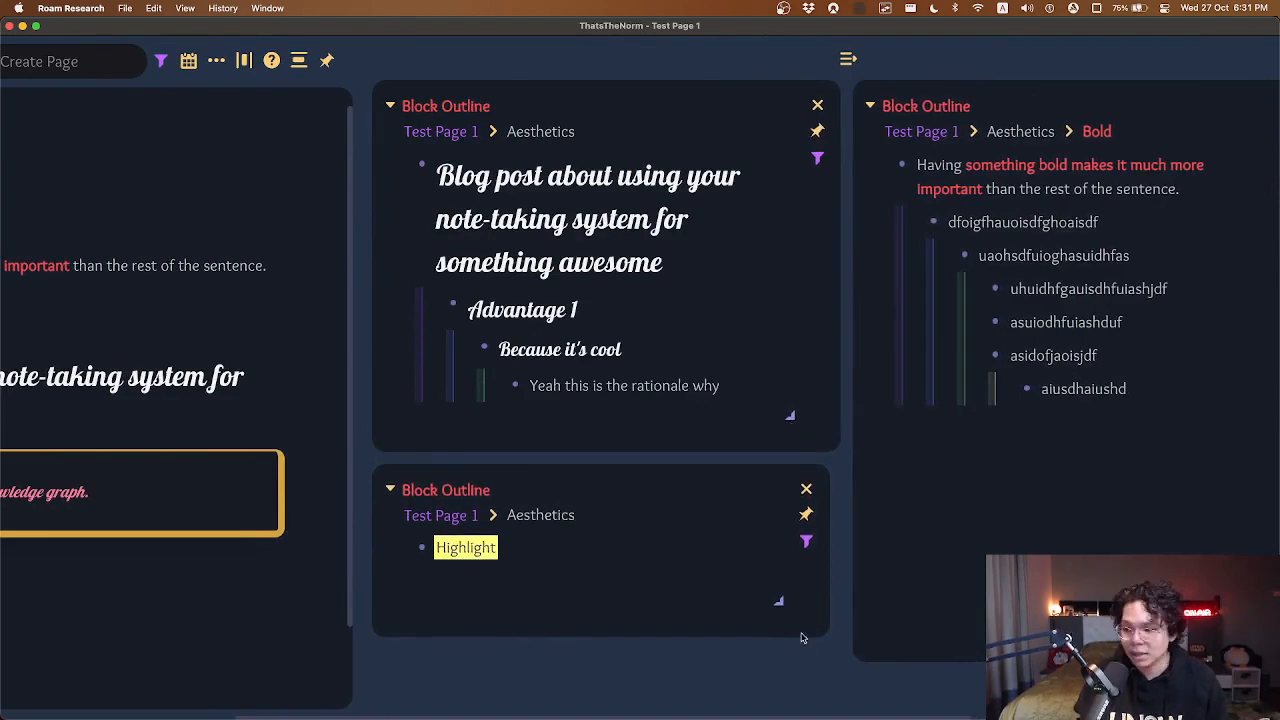
{"action": "left_click_drag", "start_coordinate": [782, 606], "coordinate": [900, 435]}
{"action": "scroll", "coordinate": [771, 607], "scroll_direction": "right", "scroll_amount": 10}
{"action": "scroll", "coordinate": [900, 435], "scroll_direction": "right", "scroll_amount": 3}
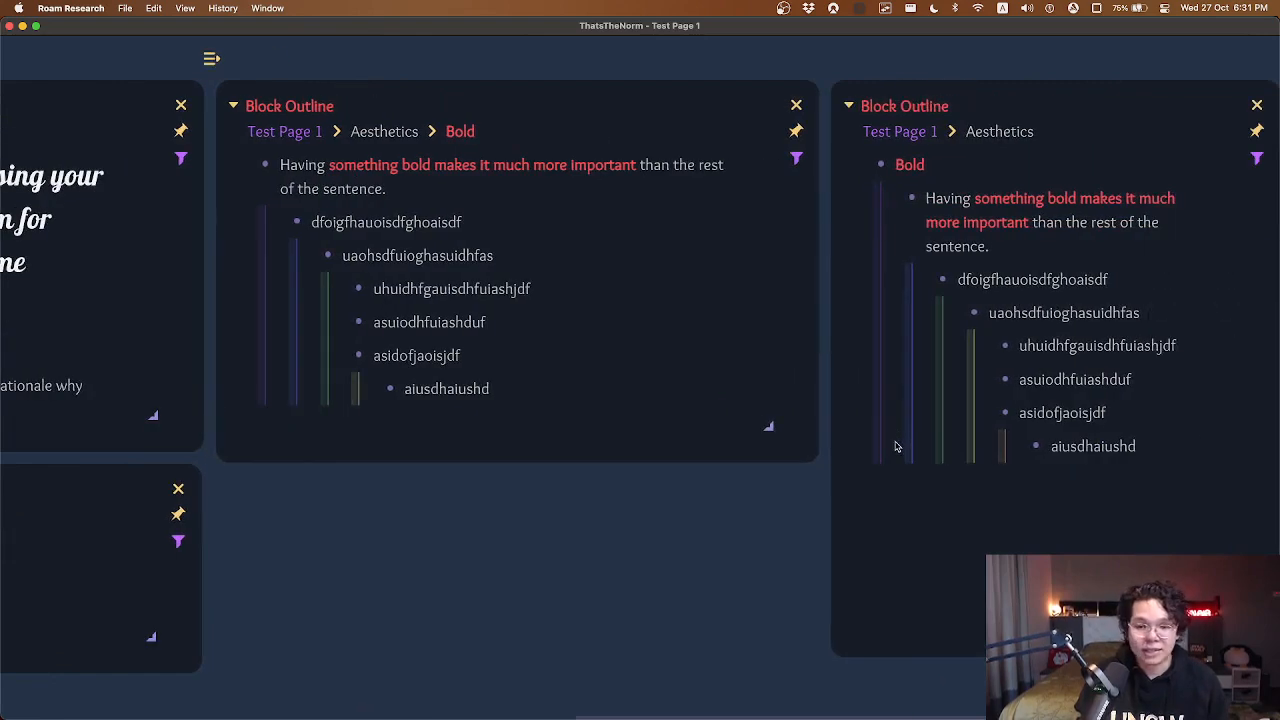
Move the outline with the bold example sentence ahead of the blog post outline, and stretch it to nearly the full column height.
{"action": "scroll", "coordinate": [690, 500], "scroll_direction": "left", "scroll_amount": 12}
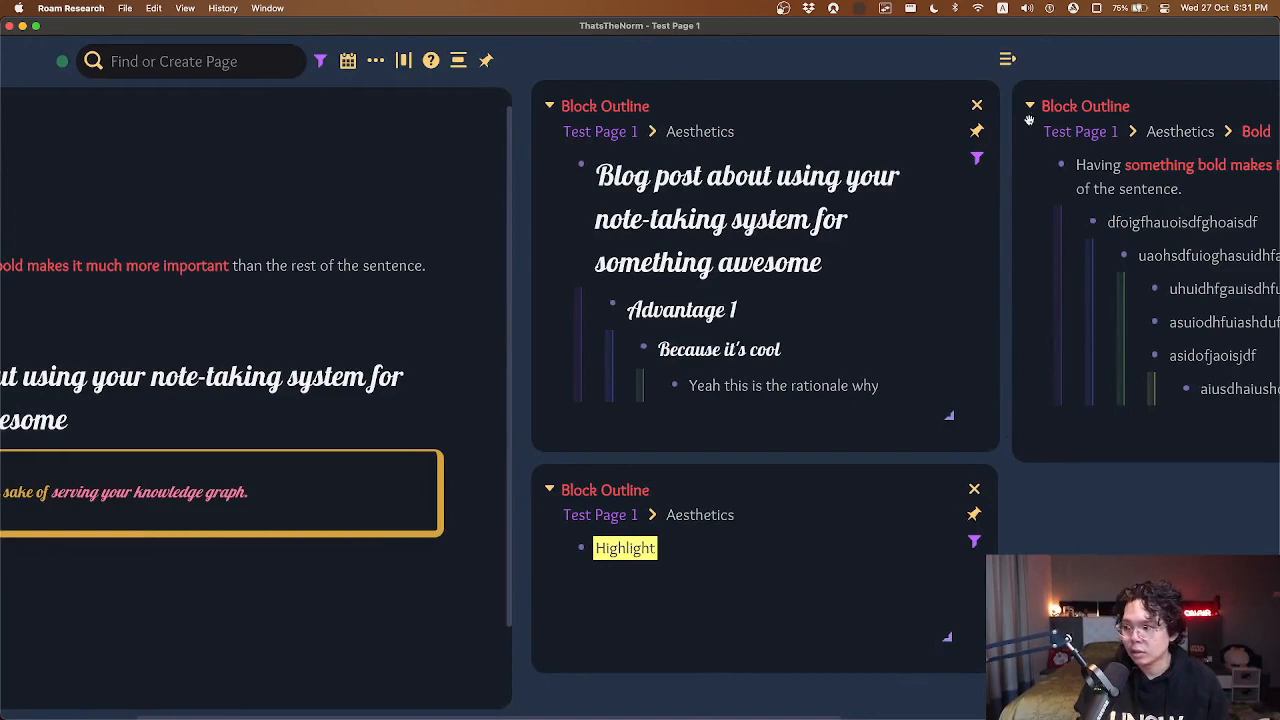
{"action": "left_click_drag", "start_coordinate": [1057, 94], "coordinate": [757, 112]}
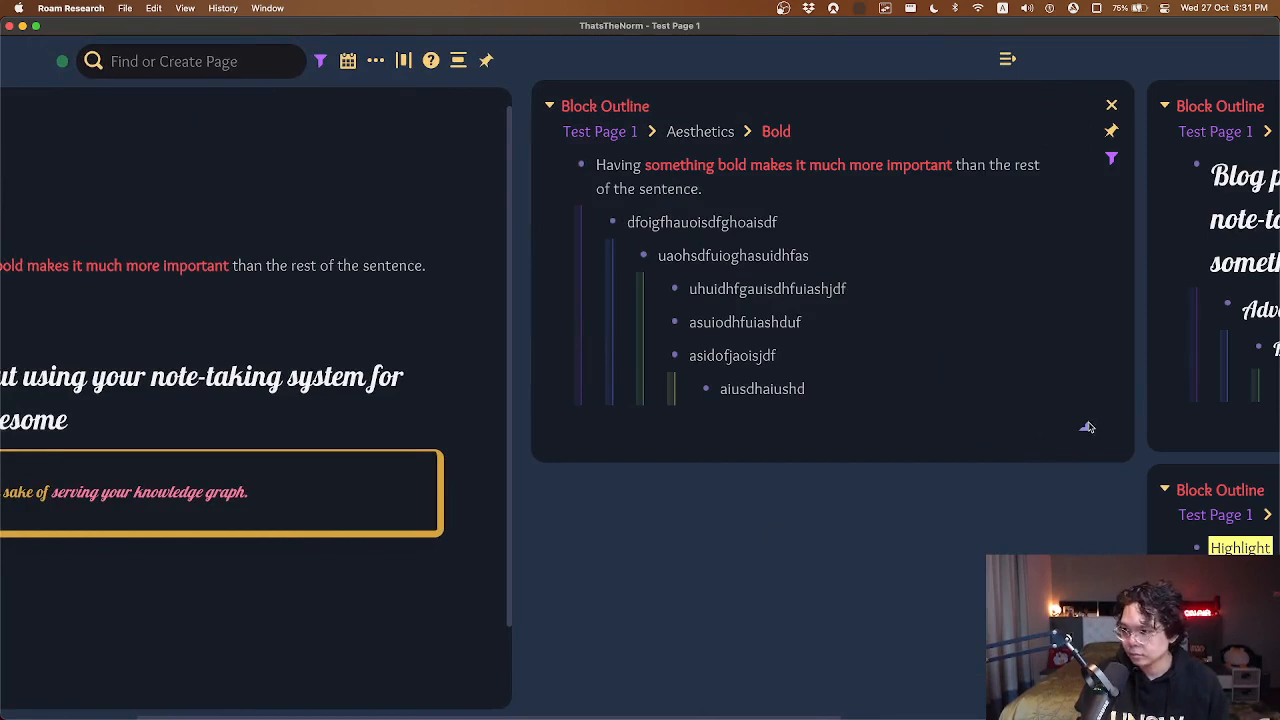
{"action": "left_click_drag", "start_coordinate": [1088, 427], "coordinate": [1057, 660]}
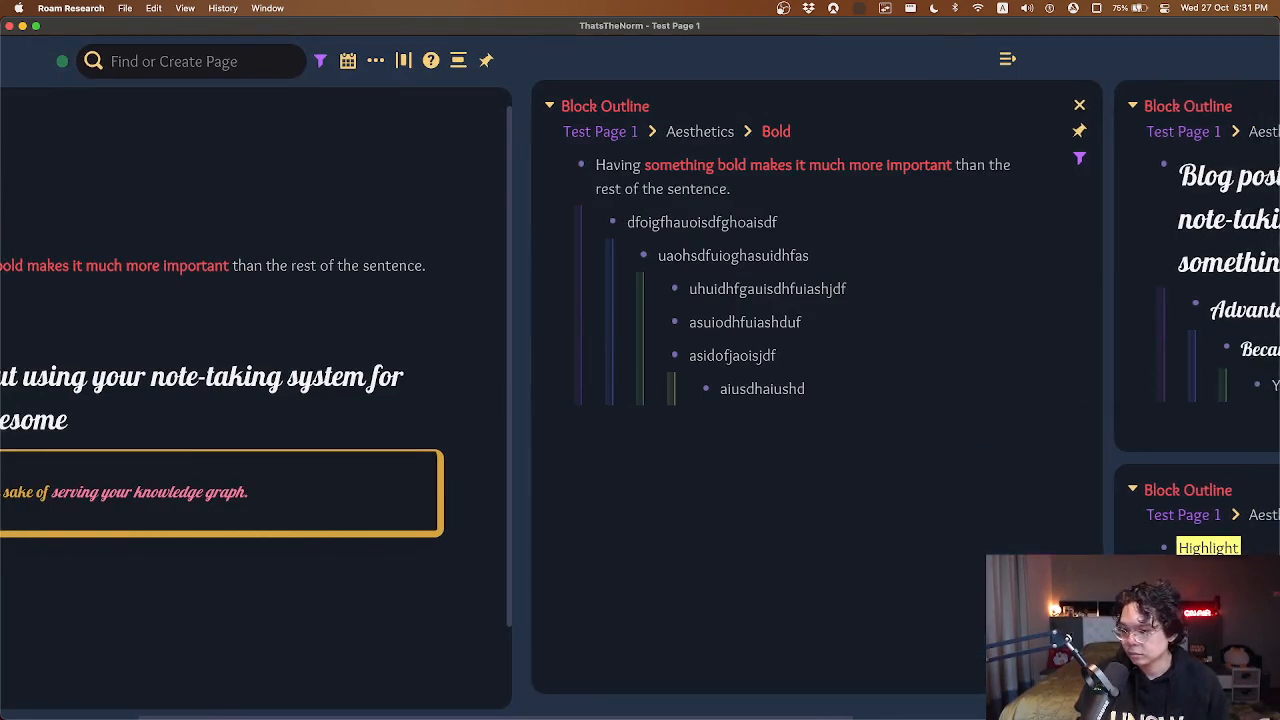
Look across the rearranged outline columns beside Test Page 1 and close the right sidebar.
{"action": "scroll", "coordinate": [815, 590], "scroll_direction": "left", "scroll_amount": 5}
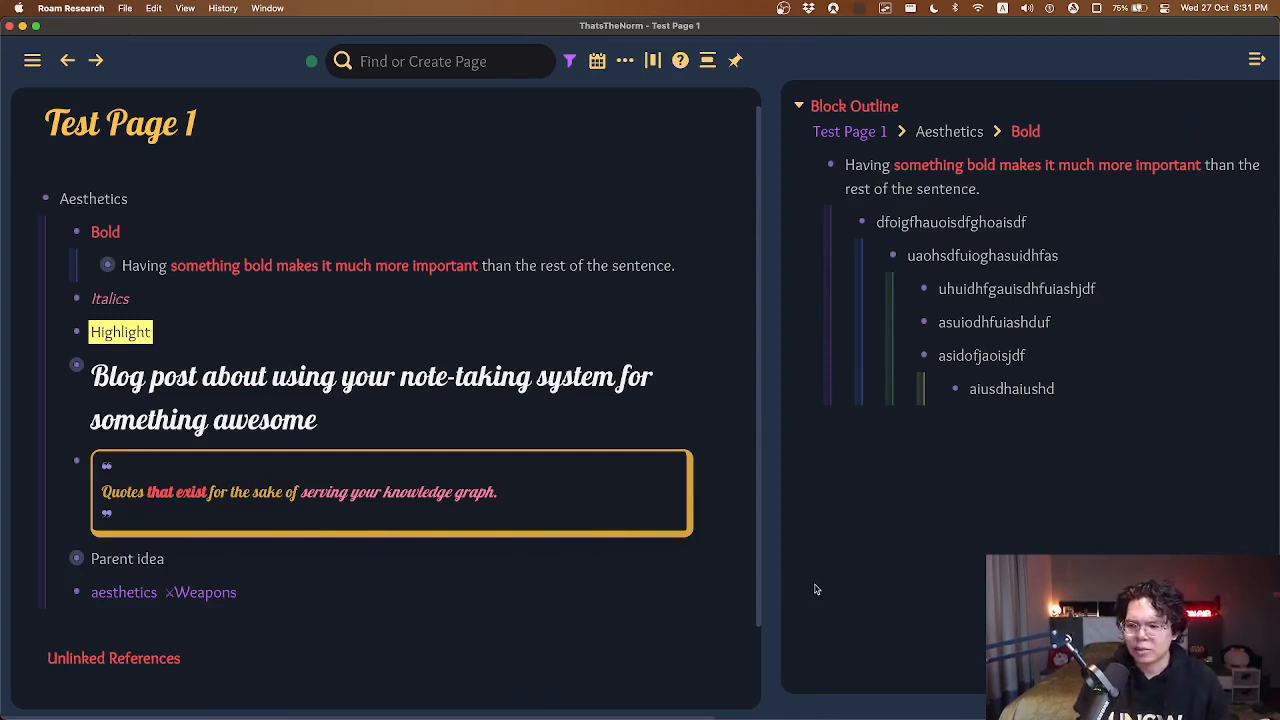
{"action": "scroll", "coordinate": [815, 590], "scroll_direction": "right", "scroll_amount": 8}
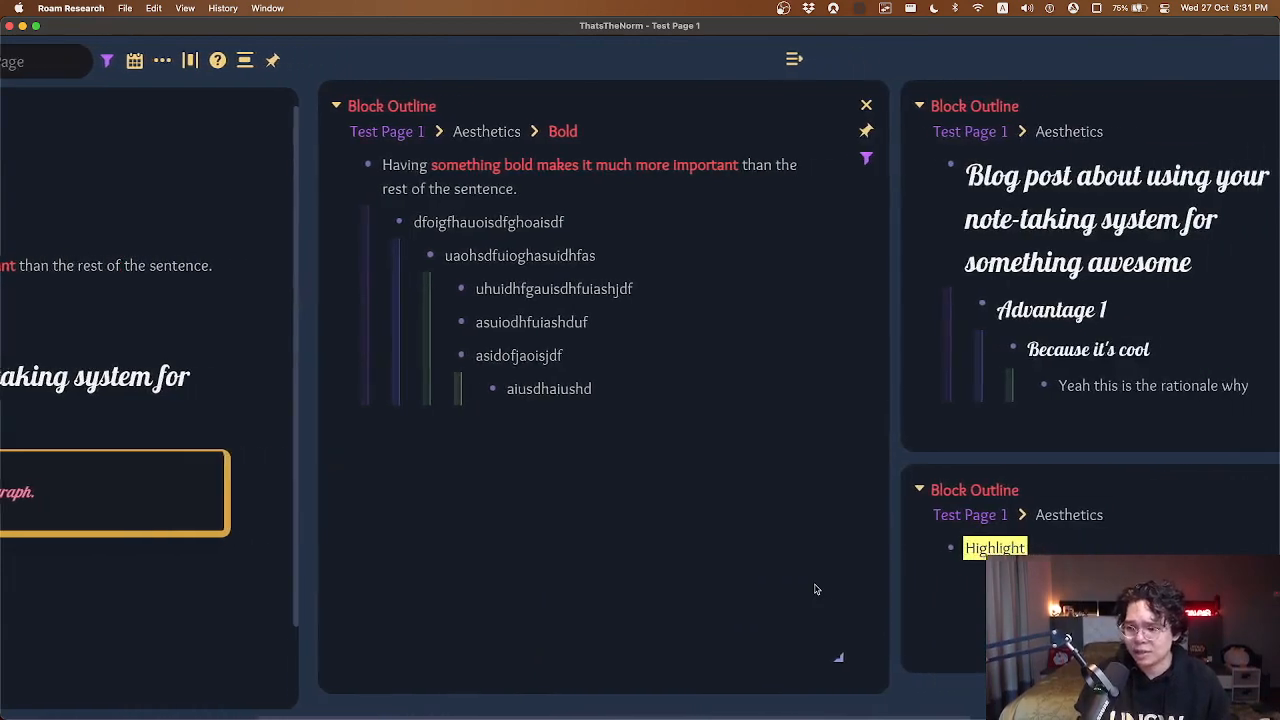
{"action": "scroll", "coordinate": [815, 590], "scroll_direction": "left", "scroll_amount": 9}
{"action": "scroll", "coordinate": [815, 590], "scroll_direction": "right", "scroll_amount": 7}
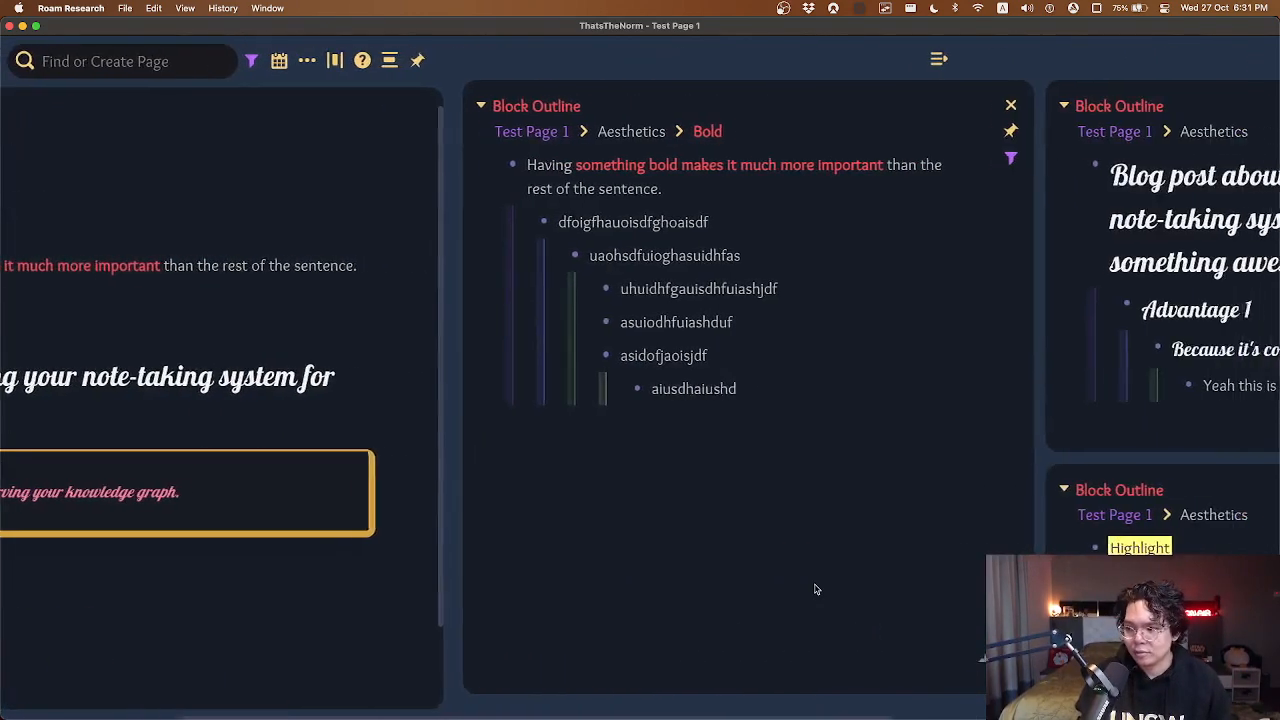
{"action": "scroll", "coordinate": [815, 590], "scroll_direction": "right", "scroll_amount": 13}
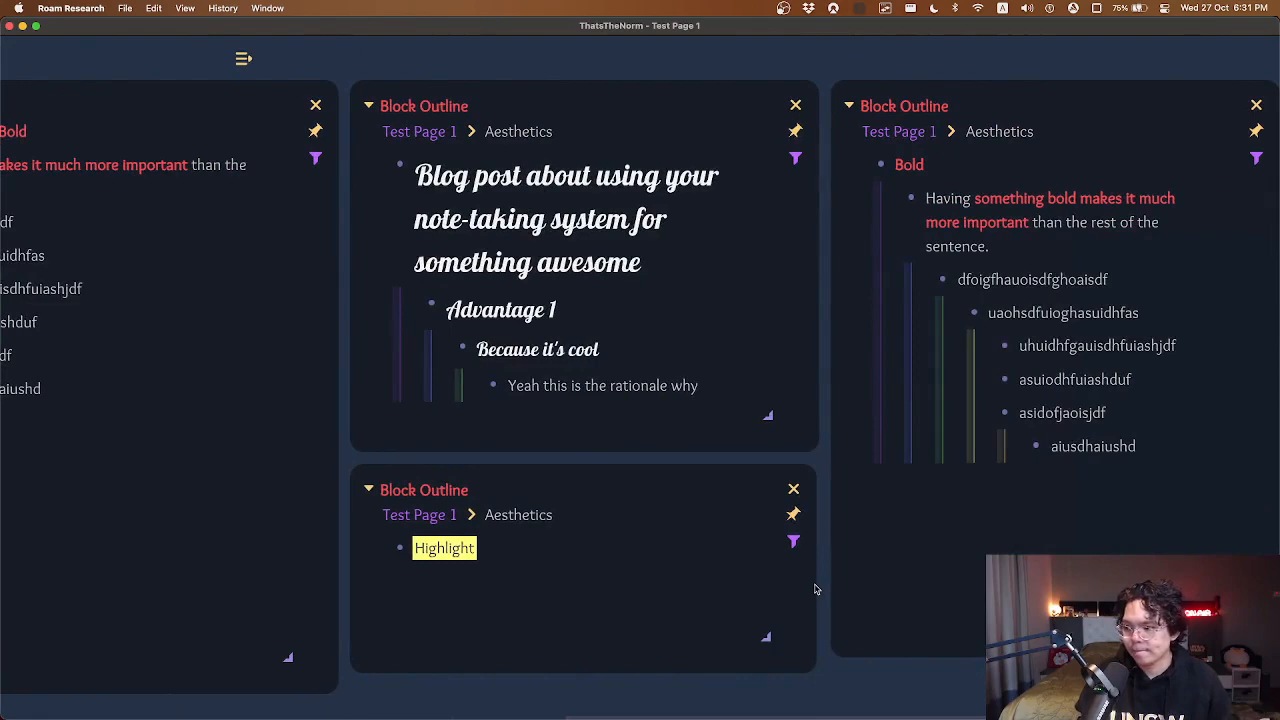
{"action": "scroll", "coordinate": [815, 590], "scroll_direction": "left", "scroll_amount": 20}
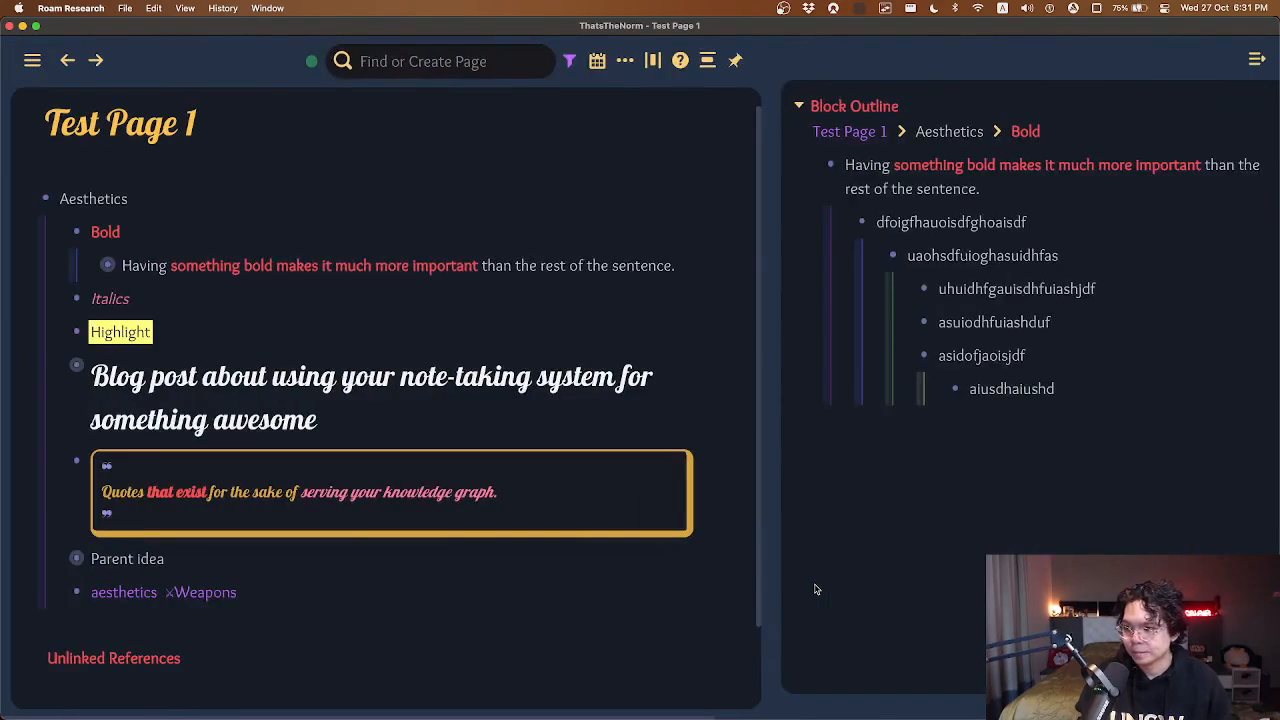
{"action": "key", "text": "super+shift+backslash"}
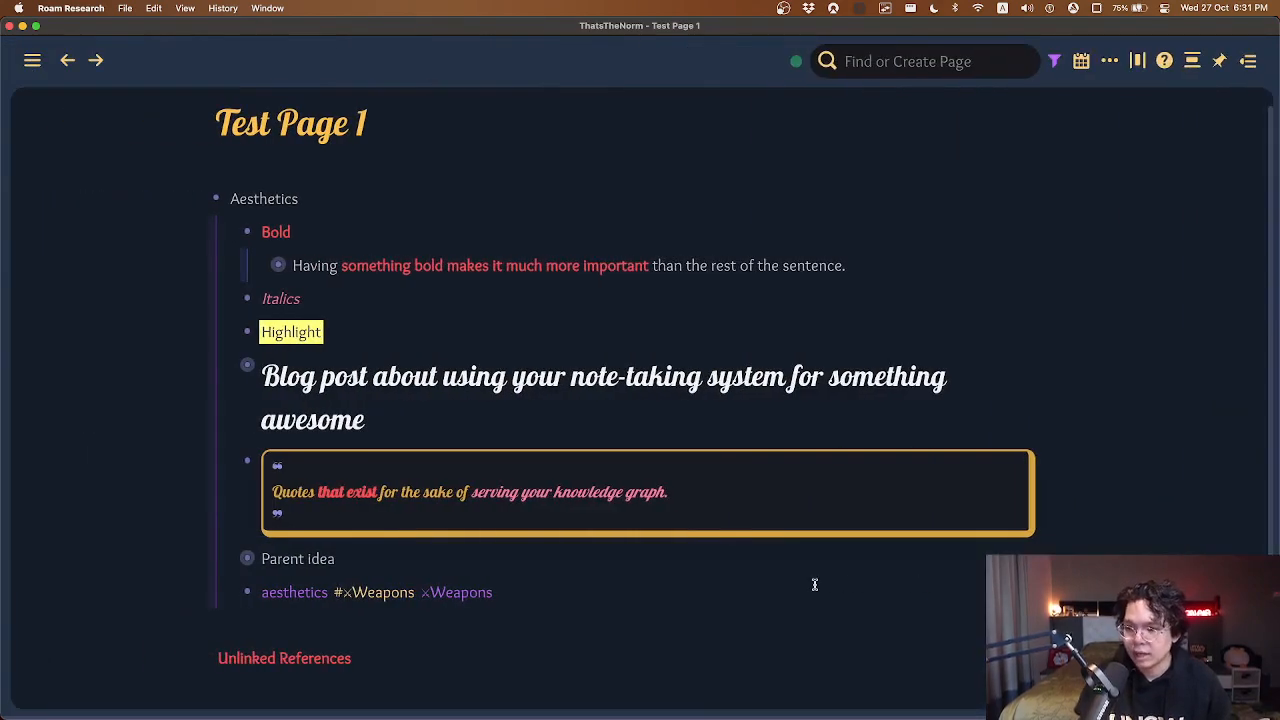